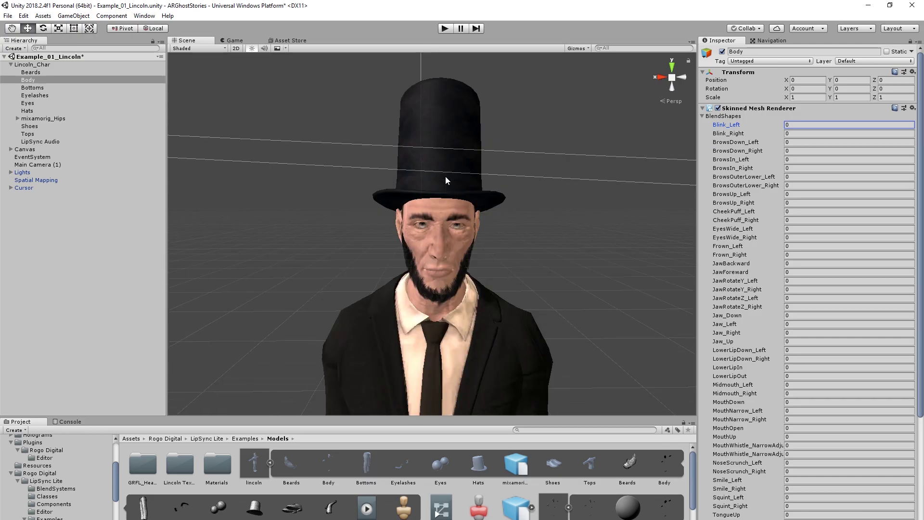
Examine the Lip Sync component on Lincoln_Char and preview the blend shape poses of its AI and E phonemes
scroll(478, 215, down, 4)
middle_drag(478, 217, 423, 174)
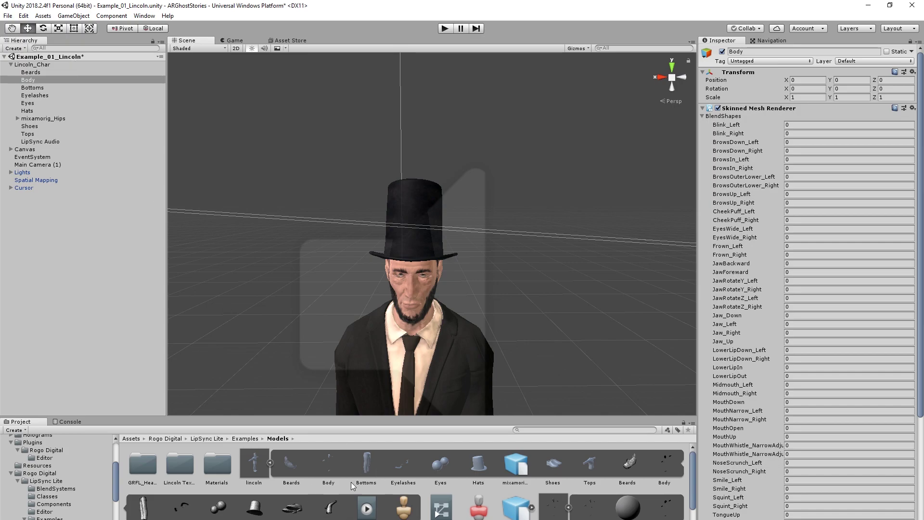
alt+drag(544, 279, 542, 236)
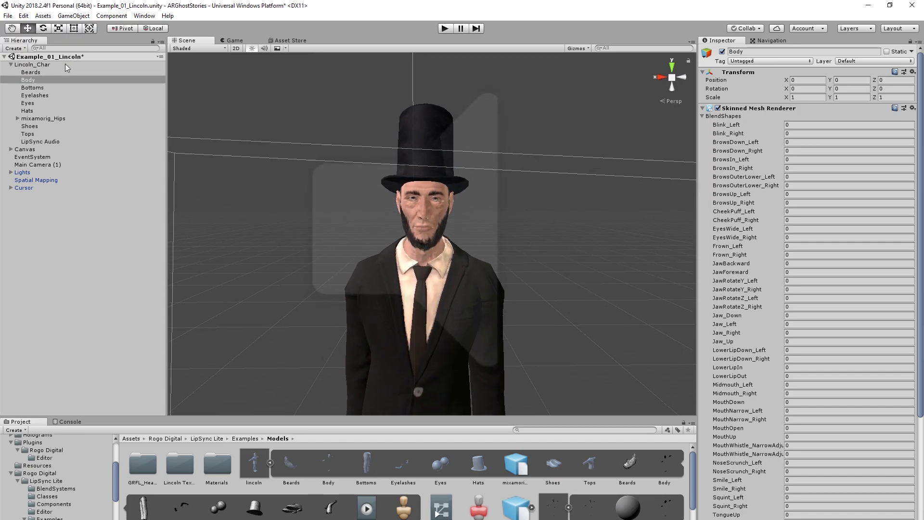
scroll(471, 202, up, 3)
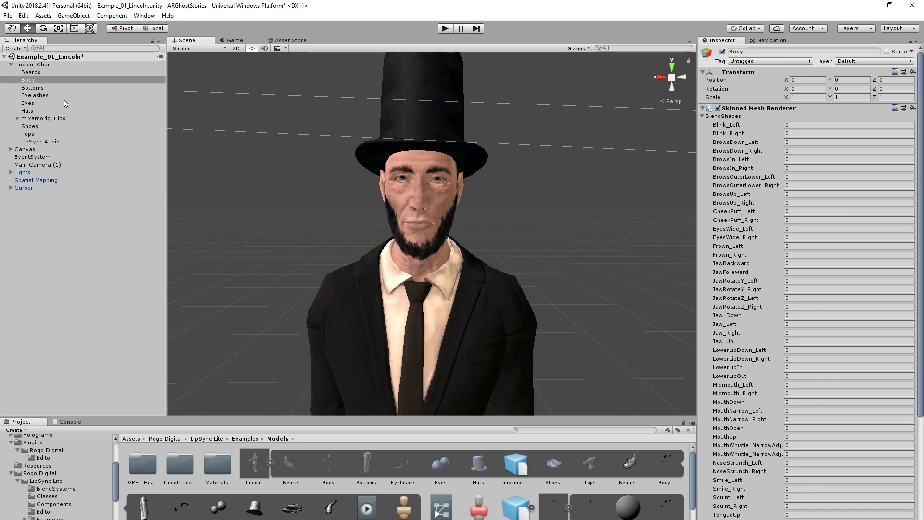
click(54, 64)
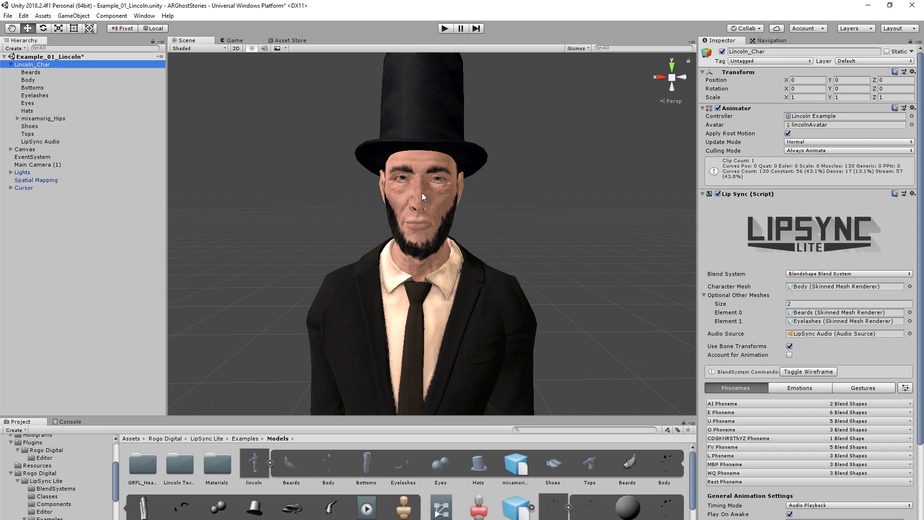
click(70, 71)
click(58, 66)
scroll(808, 229, down, 5)
scroll(808, 229, up, 5)
scroll(808, 228, down, 5)
click(850, 317)
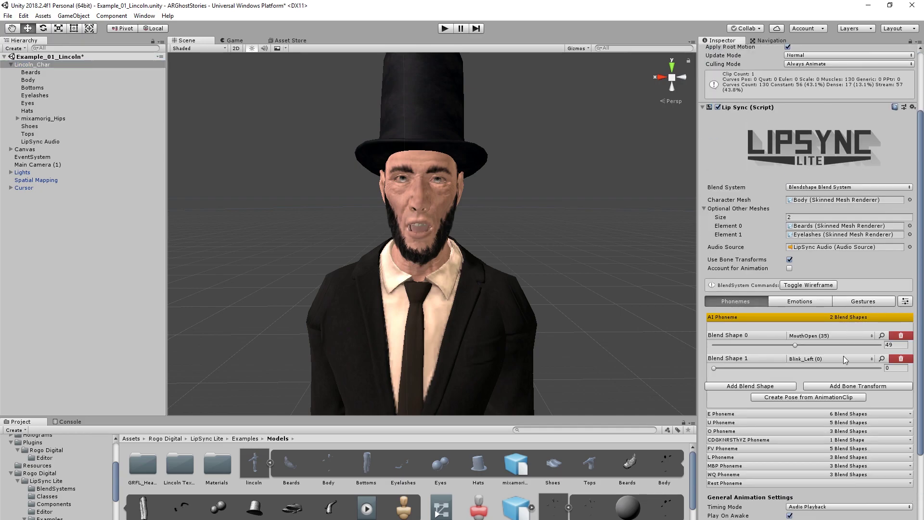
click(846, 414)
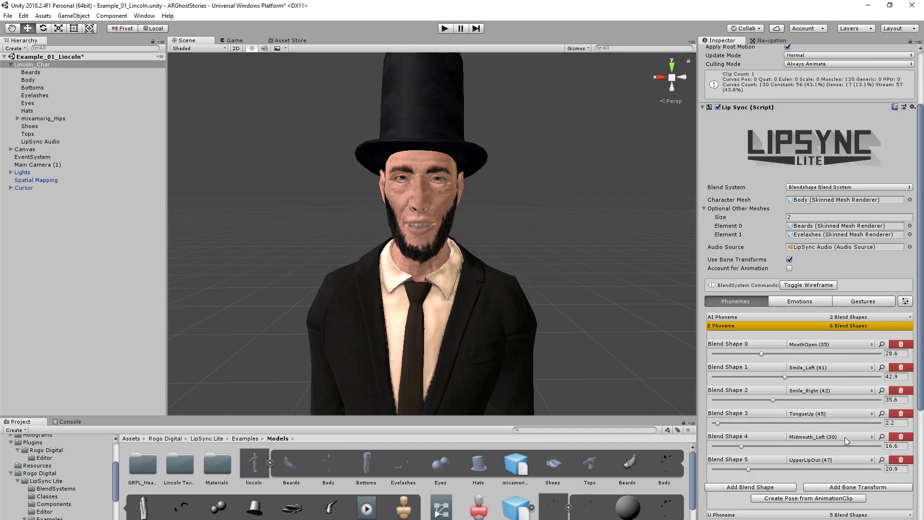
scroll(835, 424, up, 3)
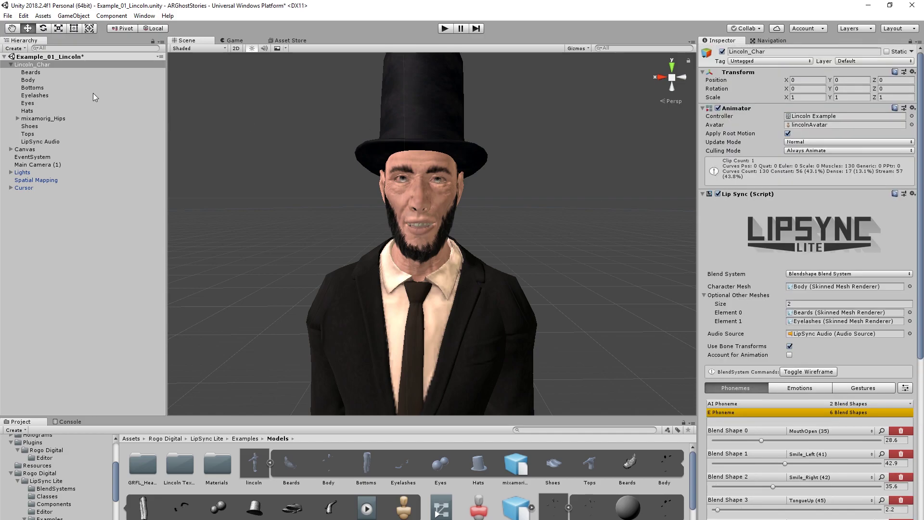
Inspect the blend shapes in the Body object's Skinned Mesh Renderer alongside the character's face
click(59, 81)
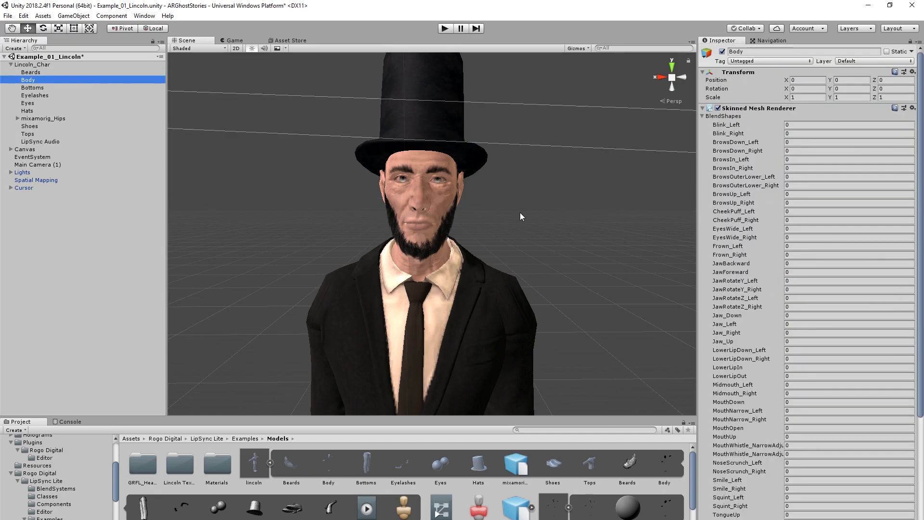
click(30, 73)
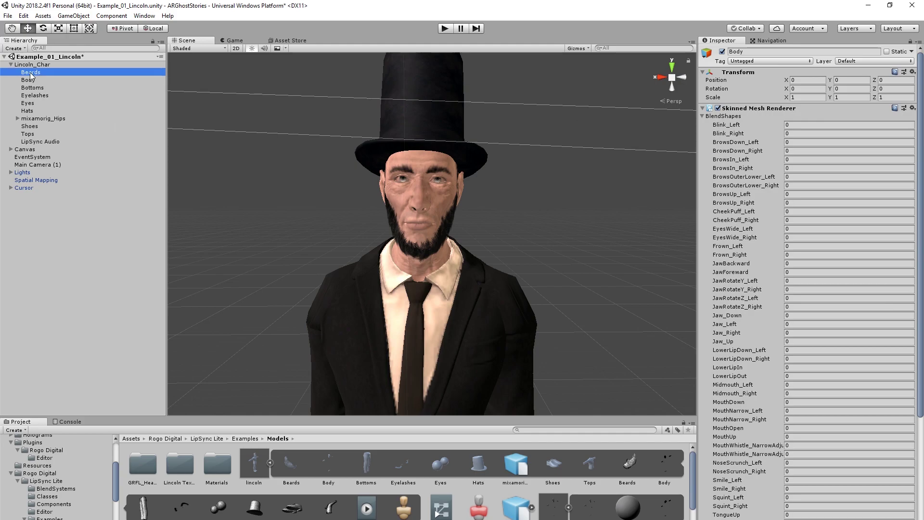
click(28, 80)
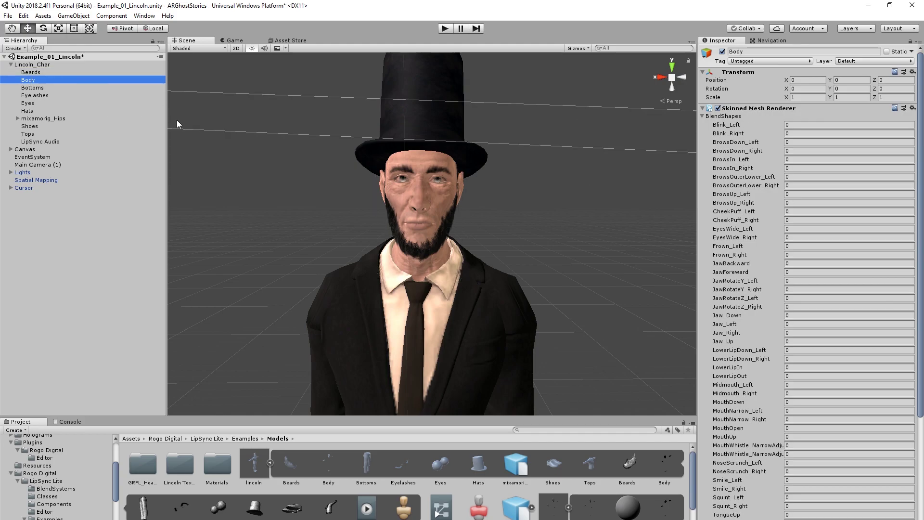
scroll(490, 180, down, 5)
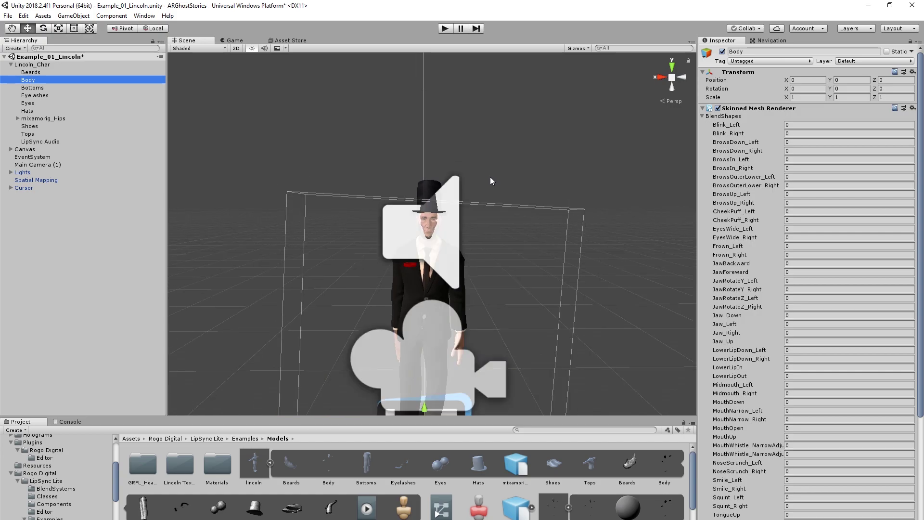
scroll(490, 181, up, 5)
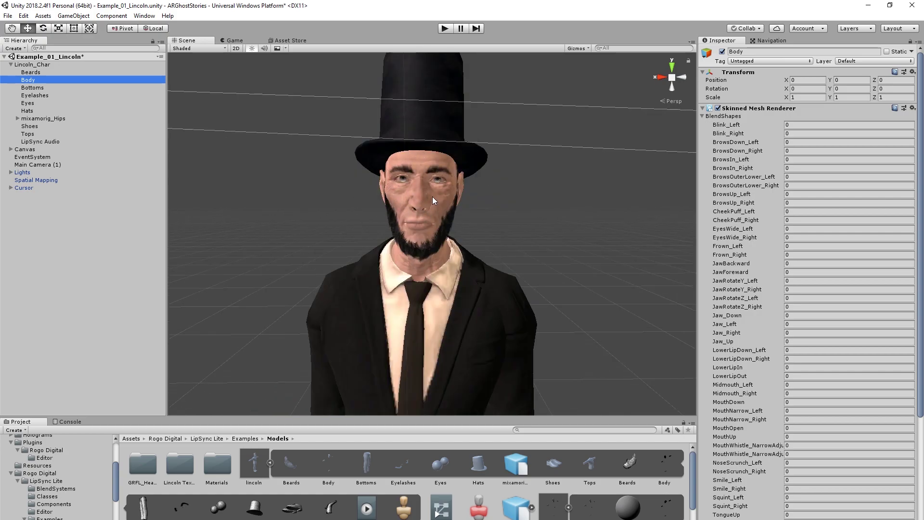
scroll(432, 196, up, 3)
scroll(432, 196, down, 3)
Set the Body mesh's Blink_Left blend shape to 100
drag(725, 128, 803, 132)
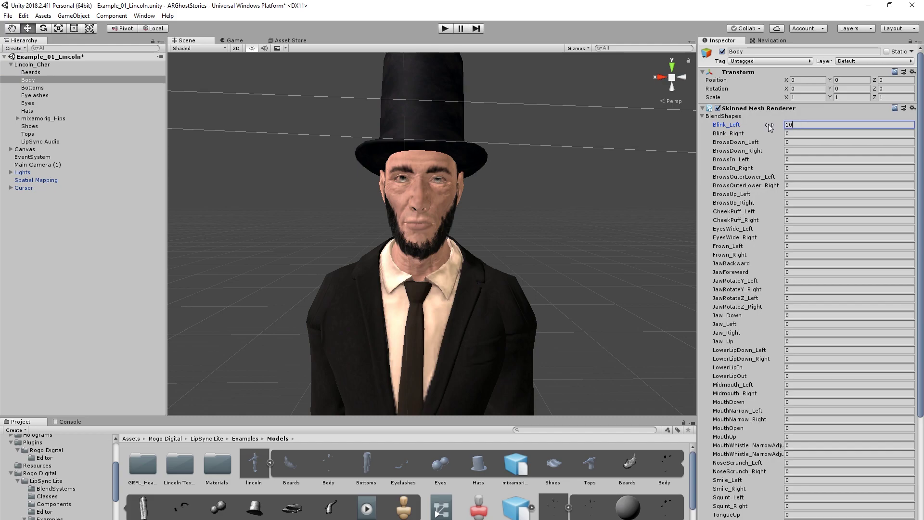
text(0)
key(Return)
Adjust the Body mesh's blink blend shapes to 1.3 for Blink_Right and 69.6 for Blink_Left
click(793, 133)
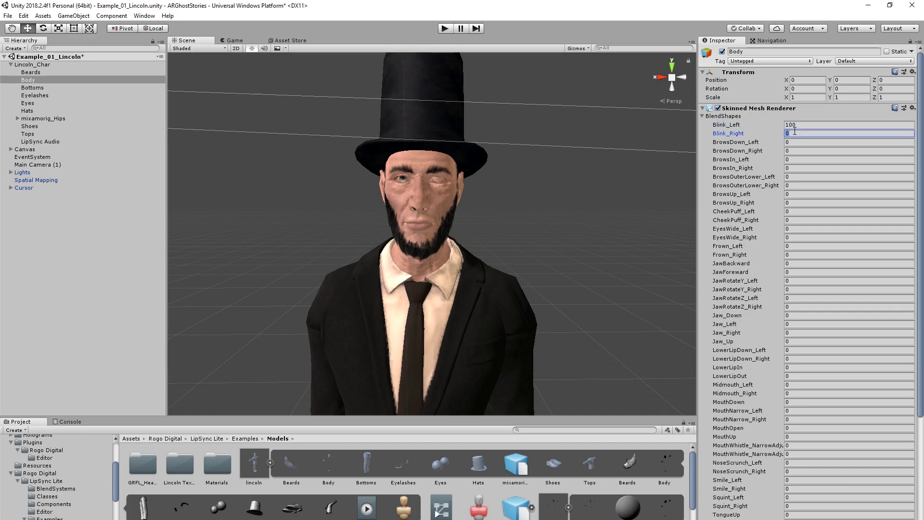
text(100)
drag(767, 129, 465, 271)
drag(406, 279, 417, 241)
drag(729, 135, 709, 129)
drag(724, 125, 688, 199)
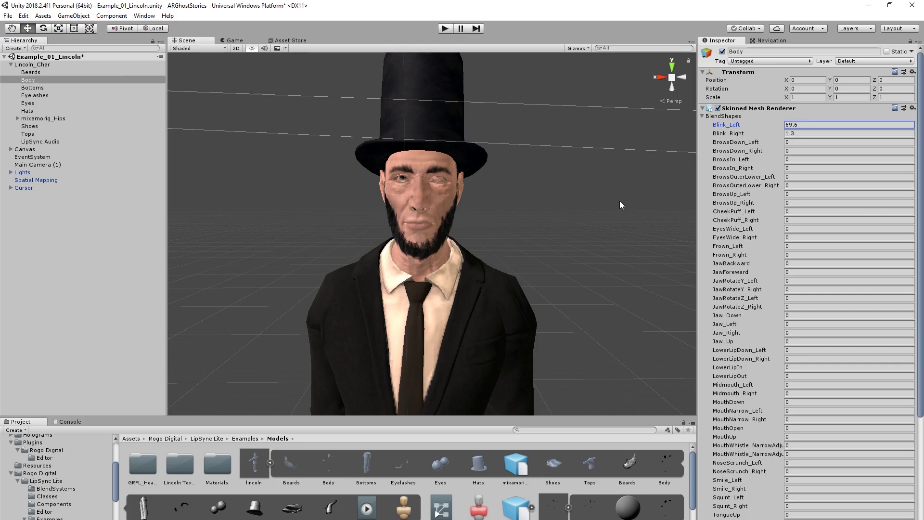
Look over the blinking face up close and pick the character's parts in the scene view
scroll(466, 177, down, 5)
scroll(466, 177, up, 10)
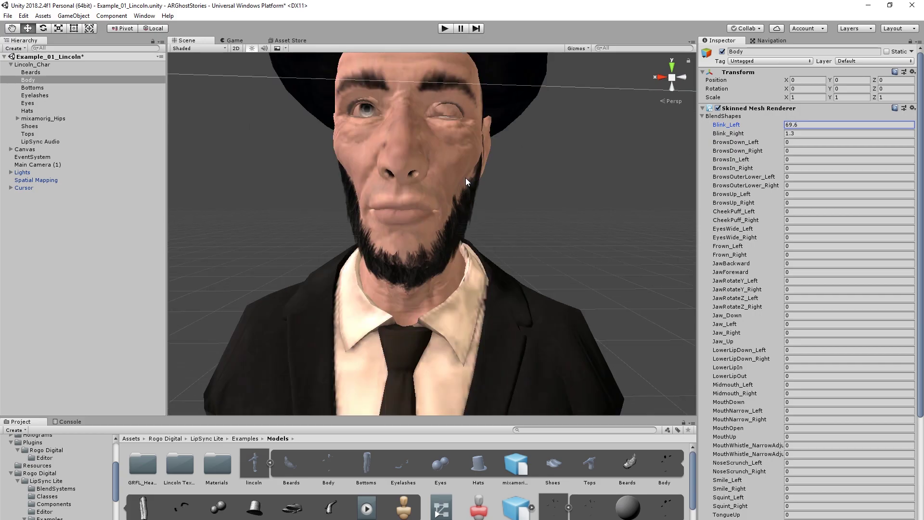
click(466, 177)
scroll(460, 173, down, 10)
click(424, 152)
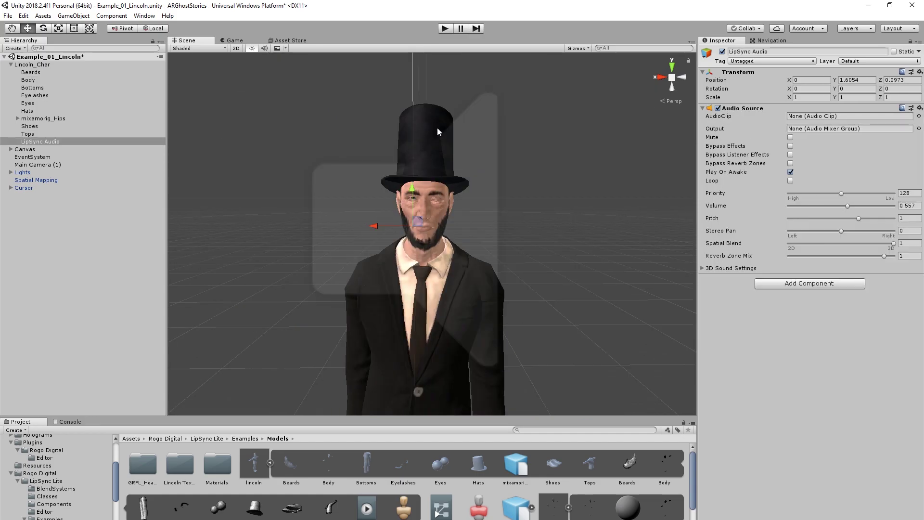
click(430, 214)
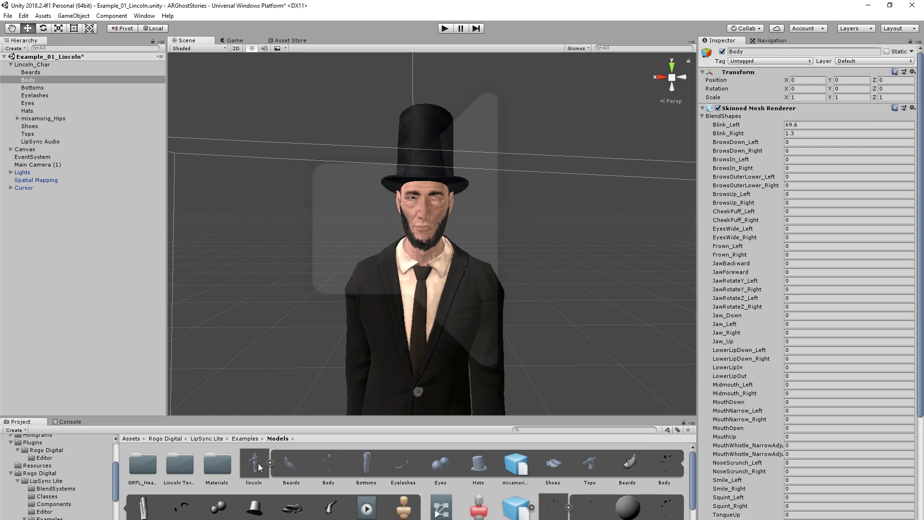
click(443, 272)
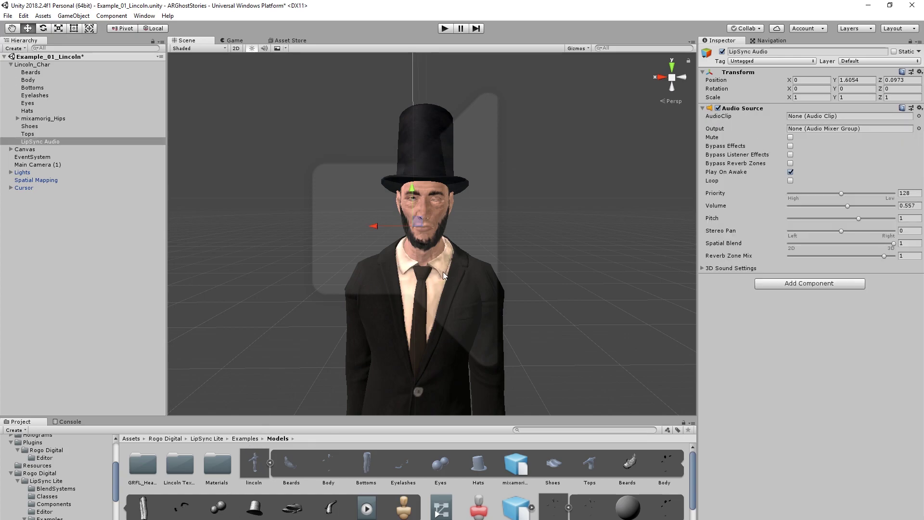
Locate the mesh asset referenced by the Body object's Skinned Mesh Renderer and browse the LipSync Lite folder
click(52, 81)
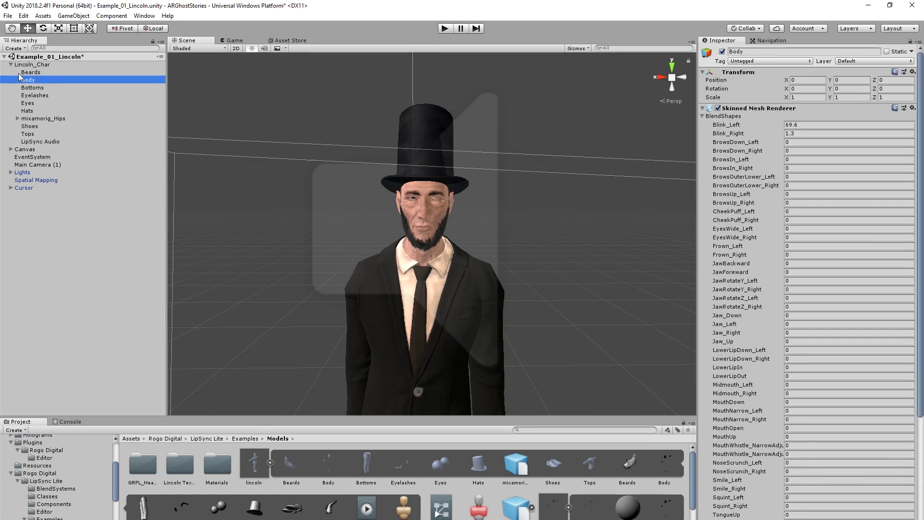
scroll(794, 159, down, 6)
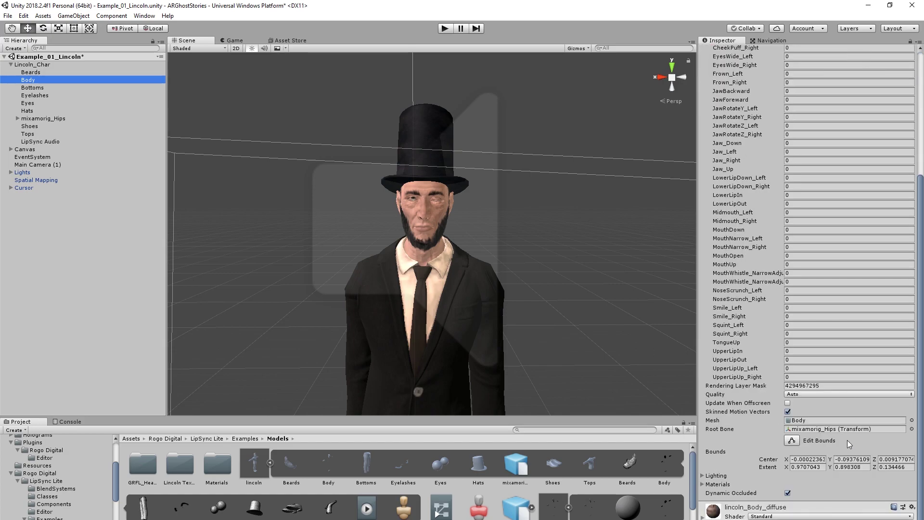
click(837, 429)
click(817, 420)
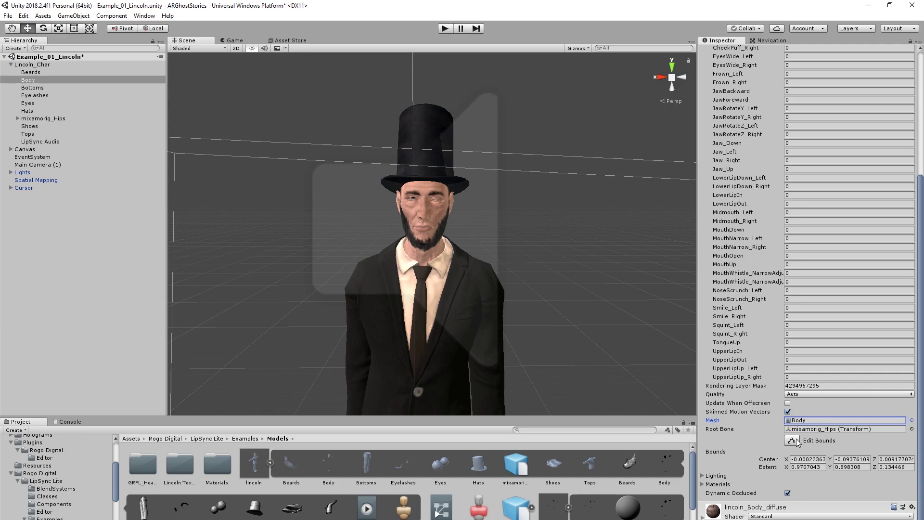
click(669, 474)
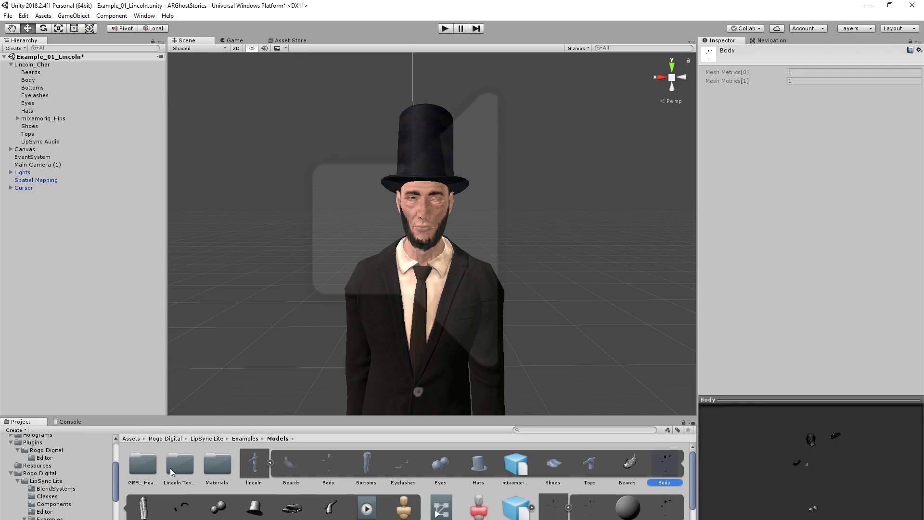
click(72, 481)
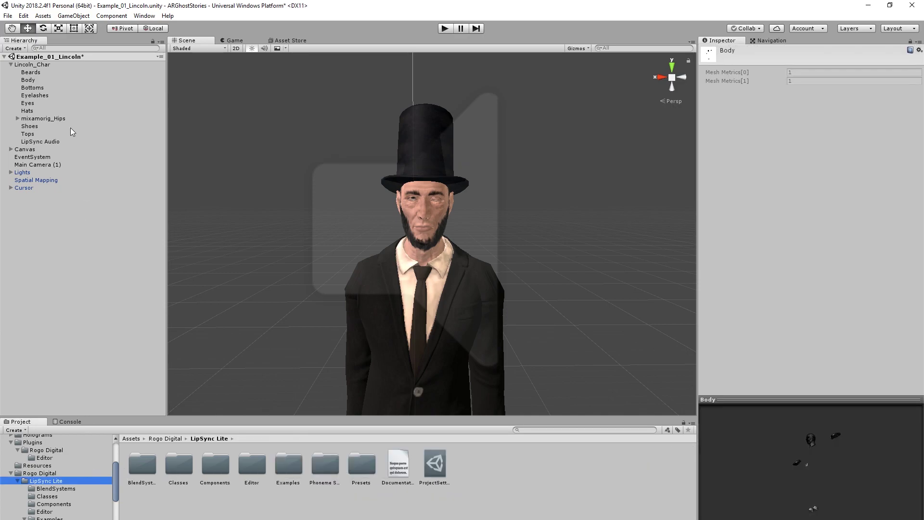
Trace the Body object's mesh to the lincoln model in the project and reveal lincoln.fbx in File Explorer
click(39, 79)
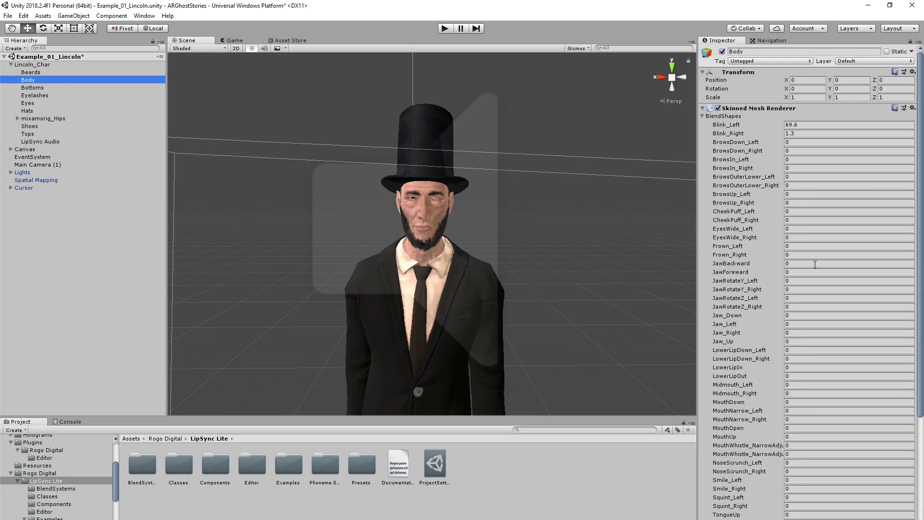
scroll(814, 265, down, 5)
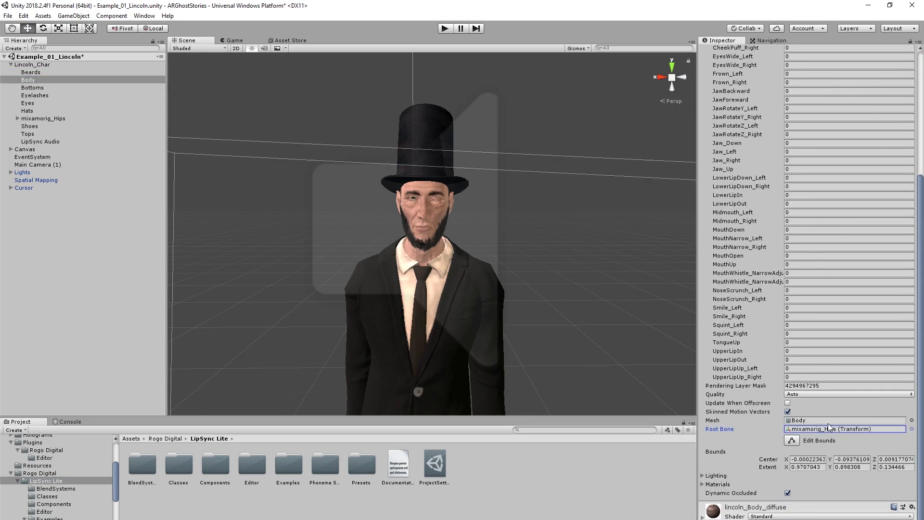
click(830, 421)
click(254, 464)
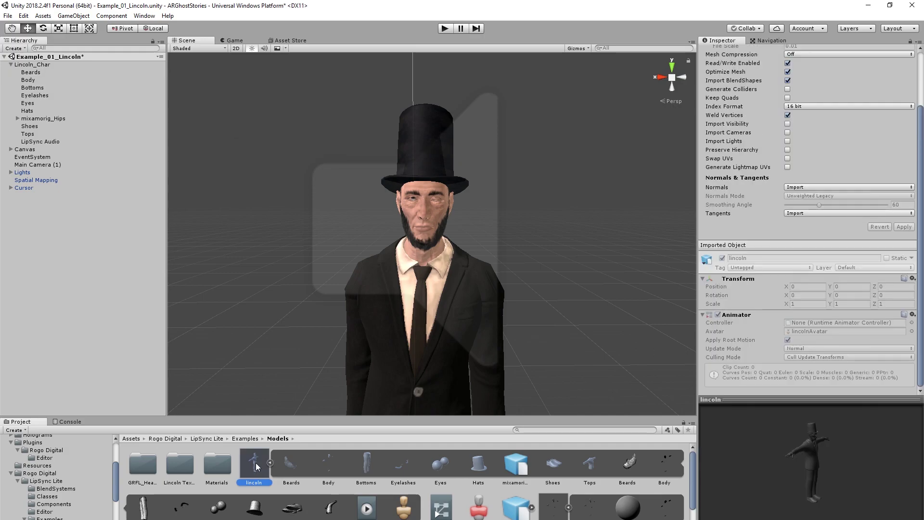
right_click(255, 465)
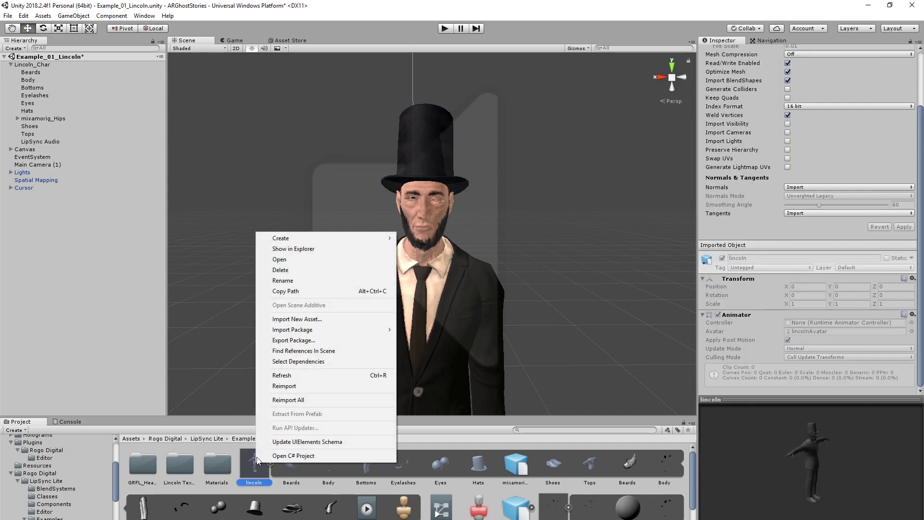
click(306, 249)
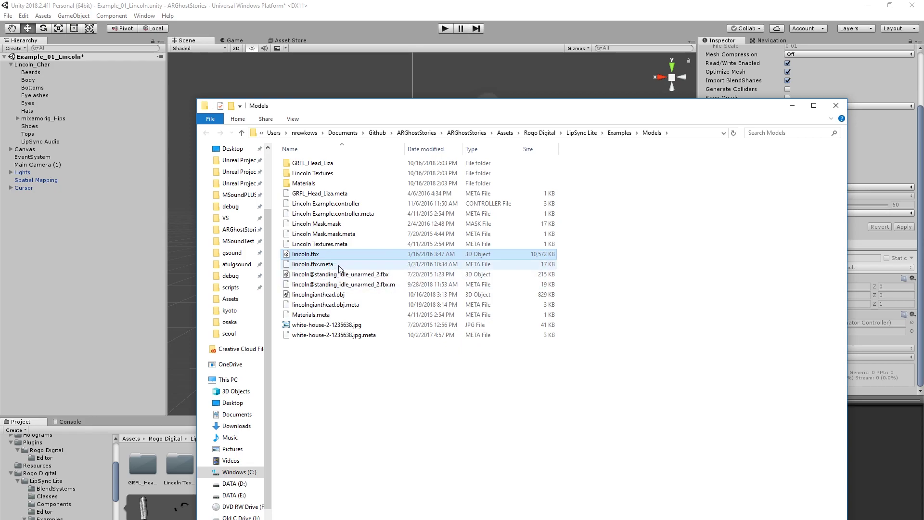
Launch Blender and dismiss its splash screen
key(super)
text(blender)
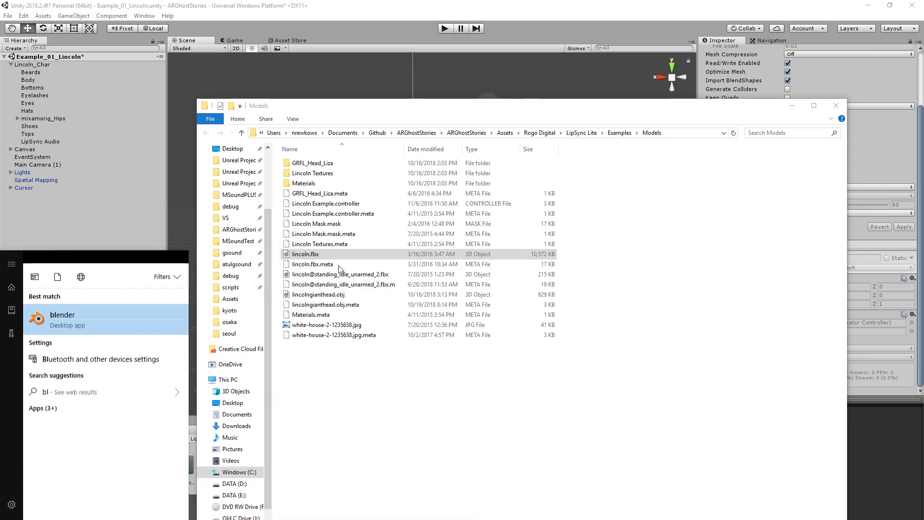
key(Return)
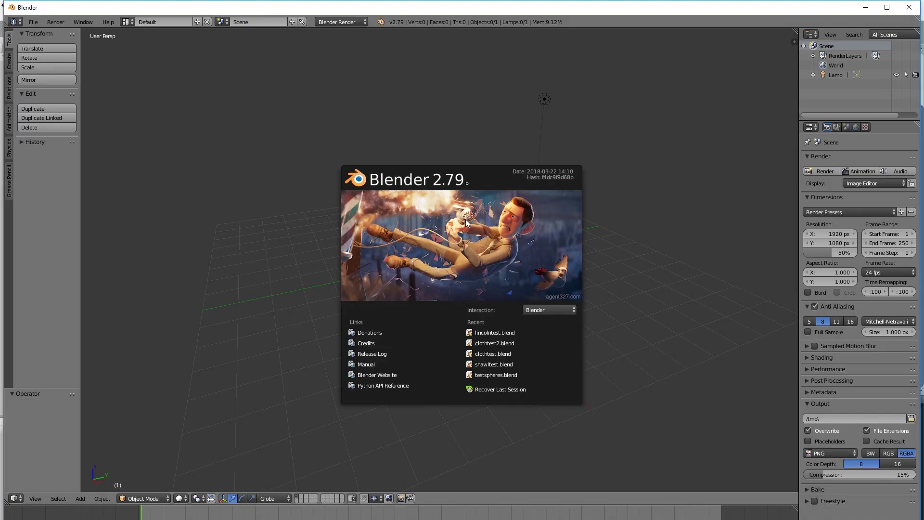
click(688, 126)
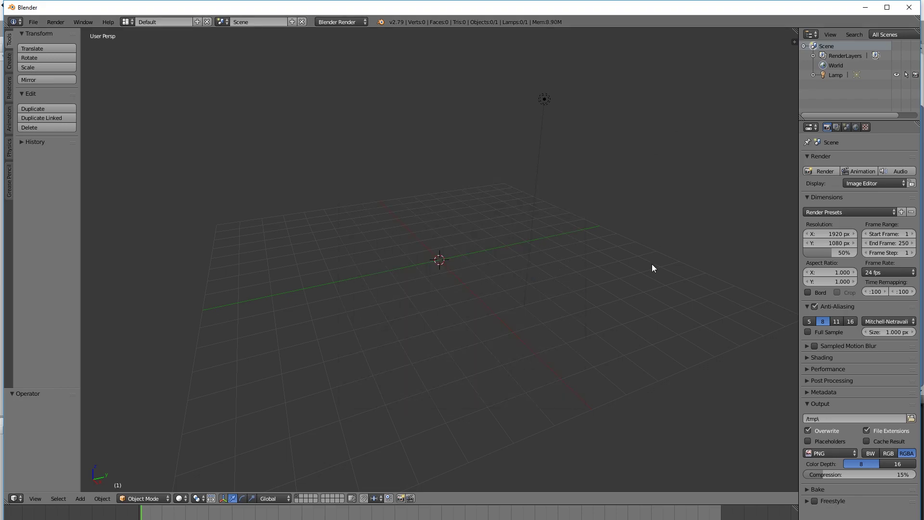
Turn on the Screencast Keys display in the 3D view and test it with a few keystrokes
key(n)
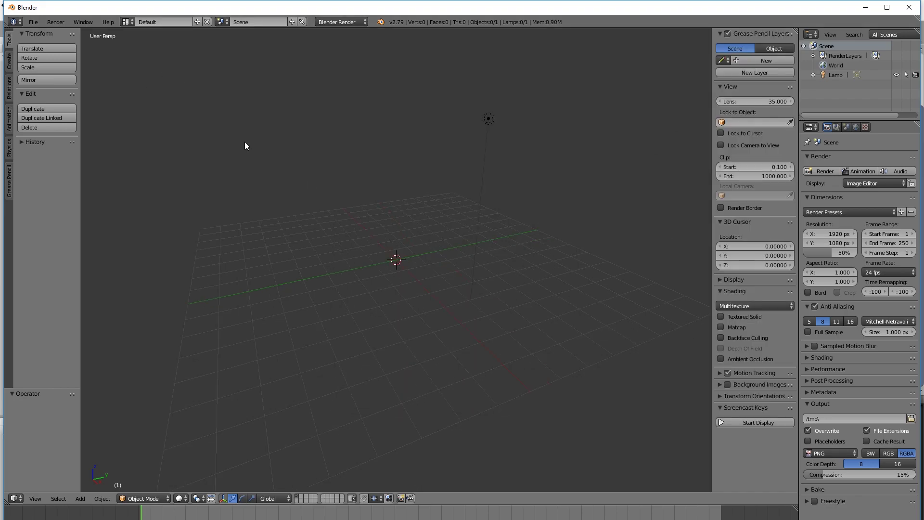
click(747, 421)
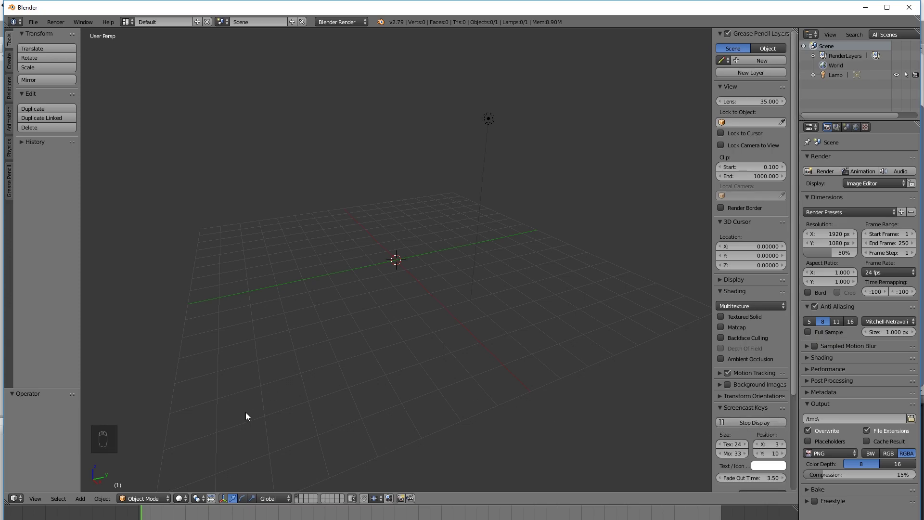
key(n)
key(n)
key(n)
key(n)
key(n)
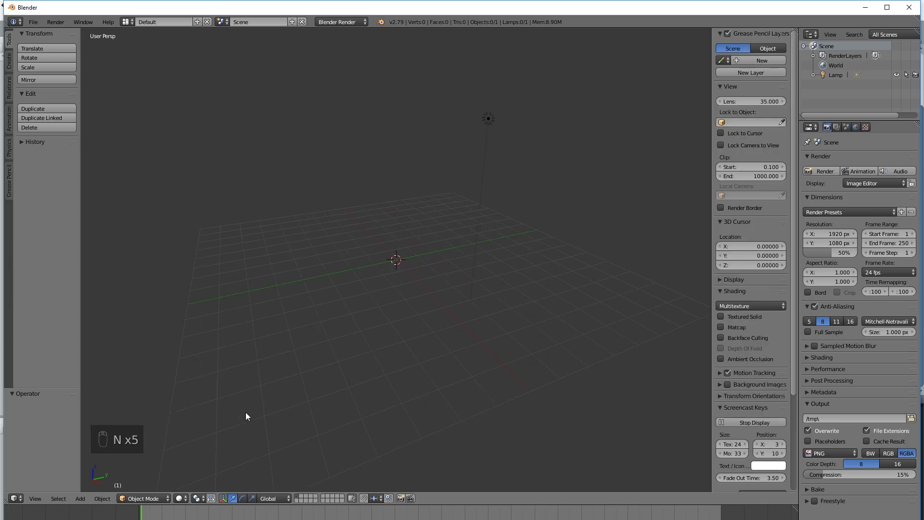
key(n)
key(n)
key(n)
key(n)
key(n)
key(n)
key(n)
key(n)
key(n)
key(n)
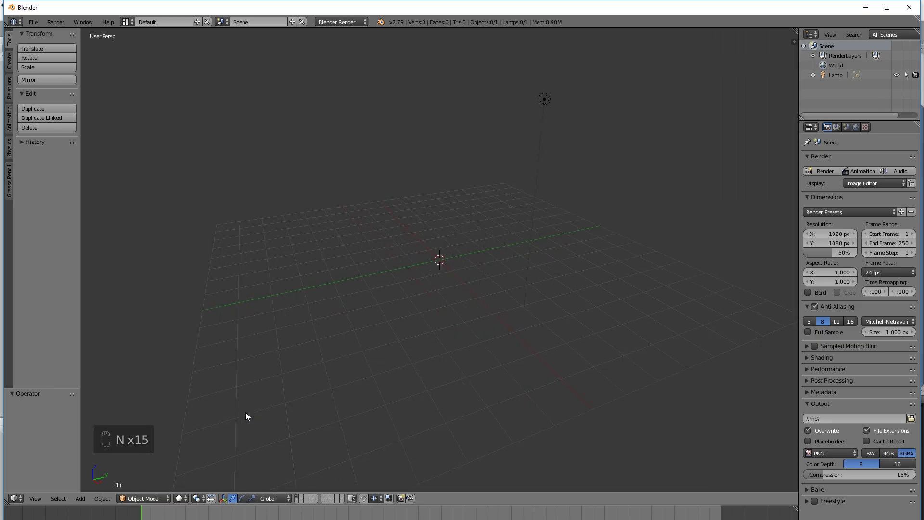
key(n)
key(n)
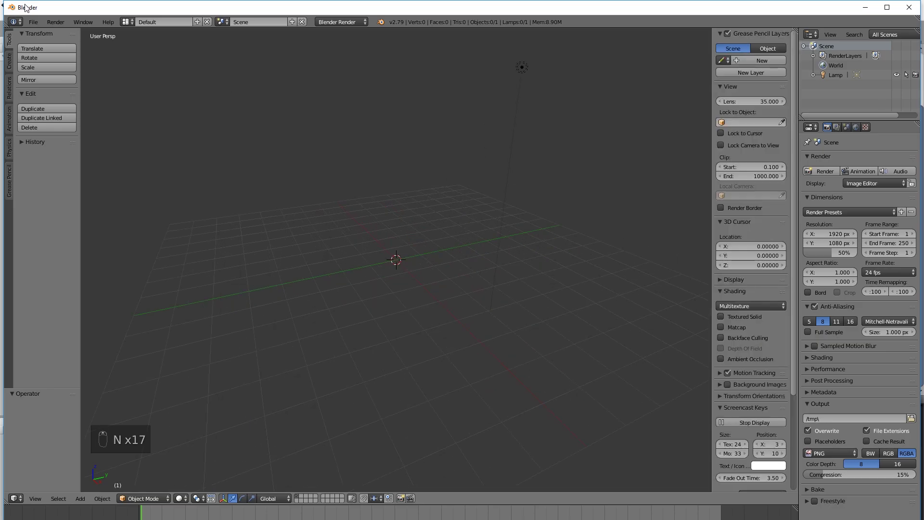
click(33, 22)
mouse_move(77, 204)
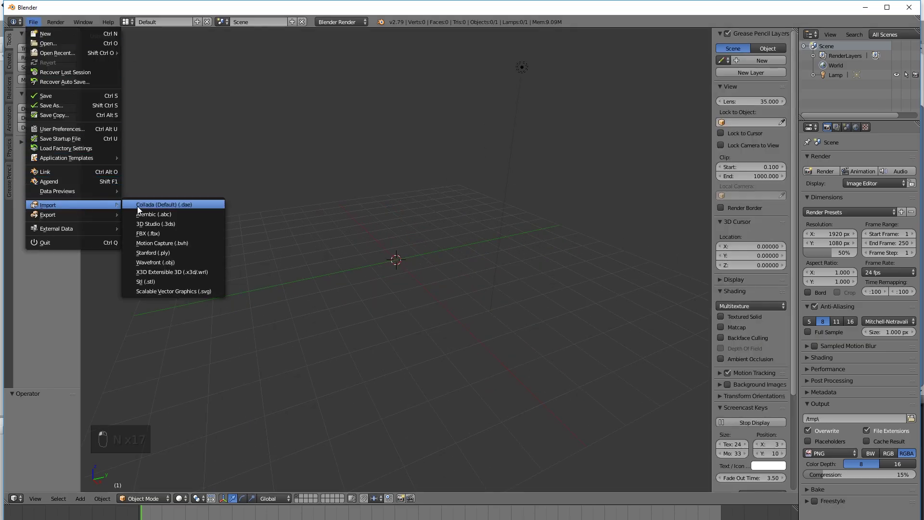
click(180, 242)
click(896, 54)
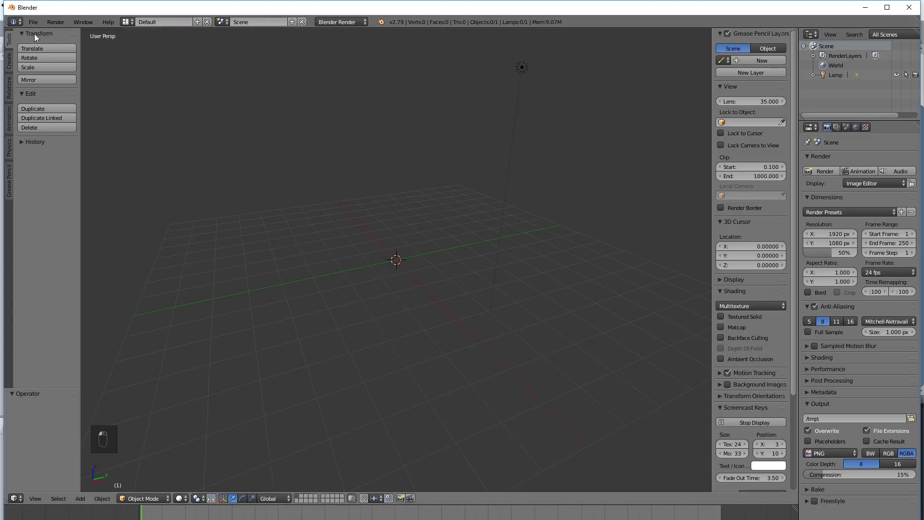
Import the FBX model lincoln.fbx from the recent Models folder into the scene
click(31, 21)
mouse_move(93, 205)
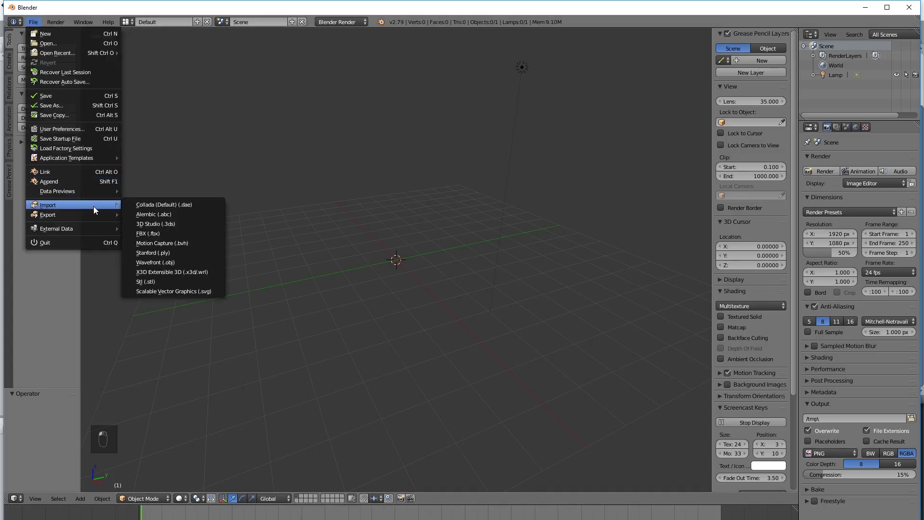
click(169, 233)
click(45, 247)
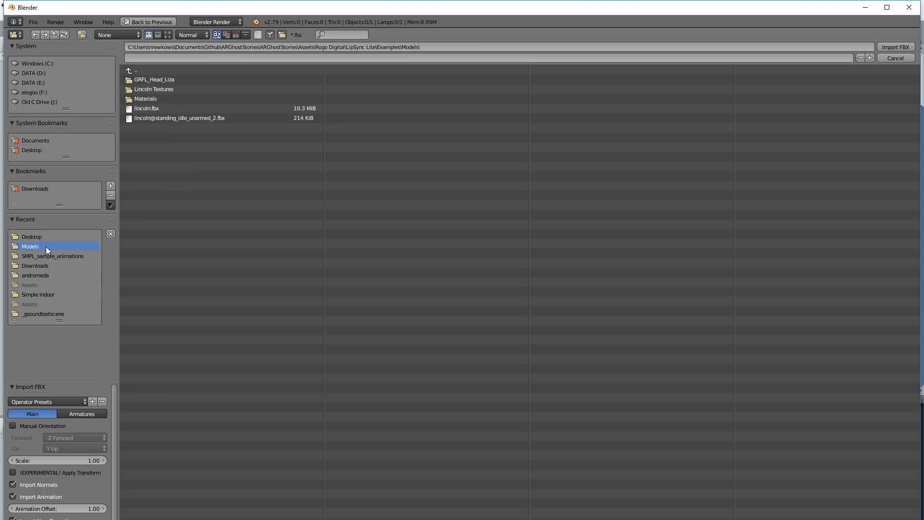
click(186, 110)
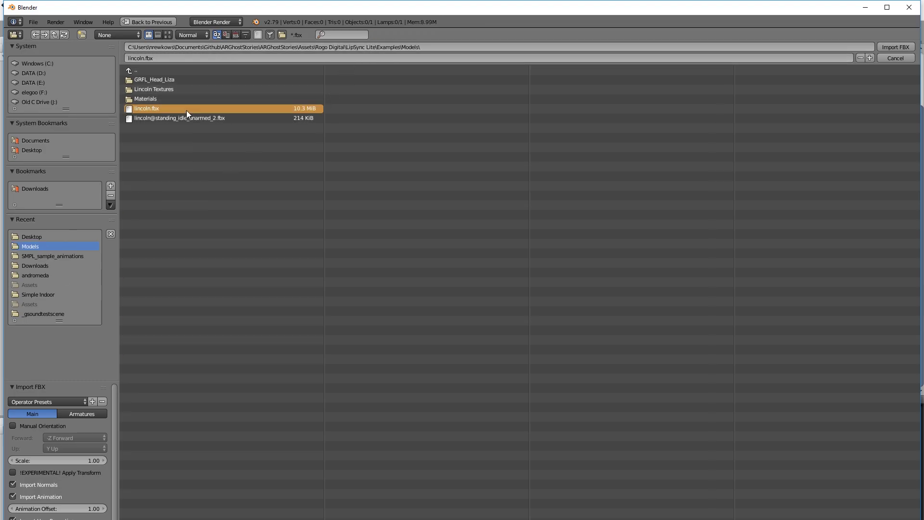
key(Return)
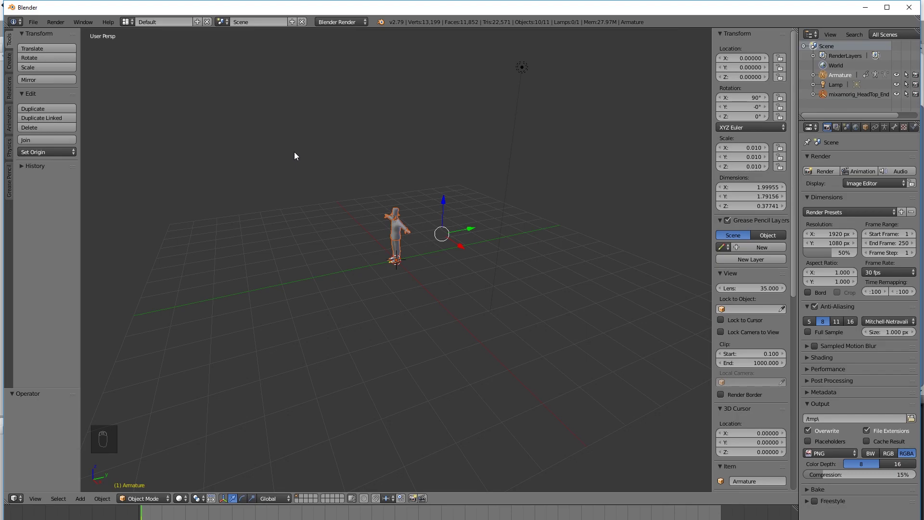
Fly around the imported character to examine the whole figure from the front and side and its head up close
key(shift+f)
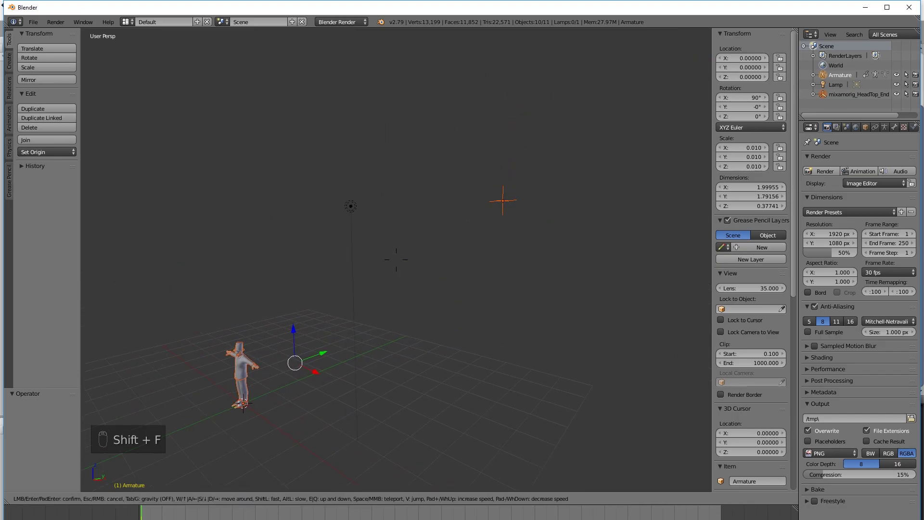
key(w)
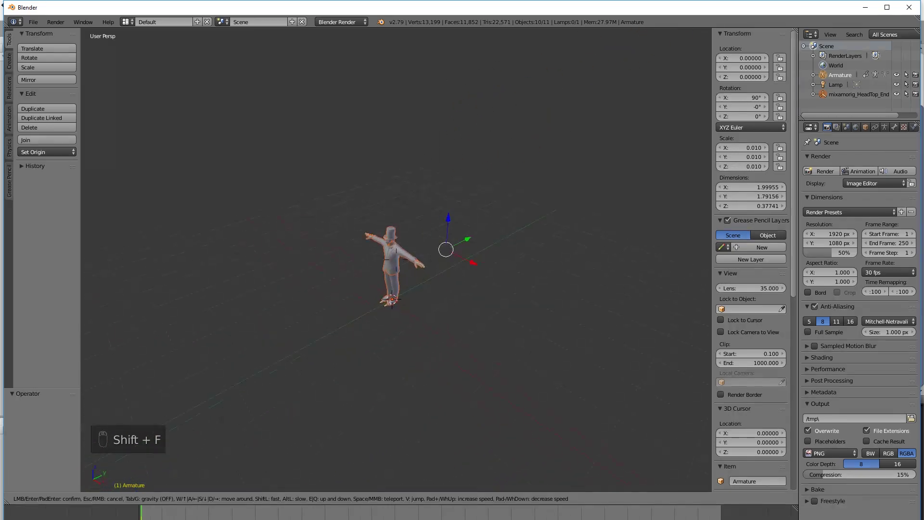
key(w)
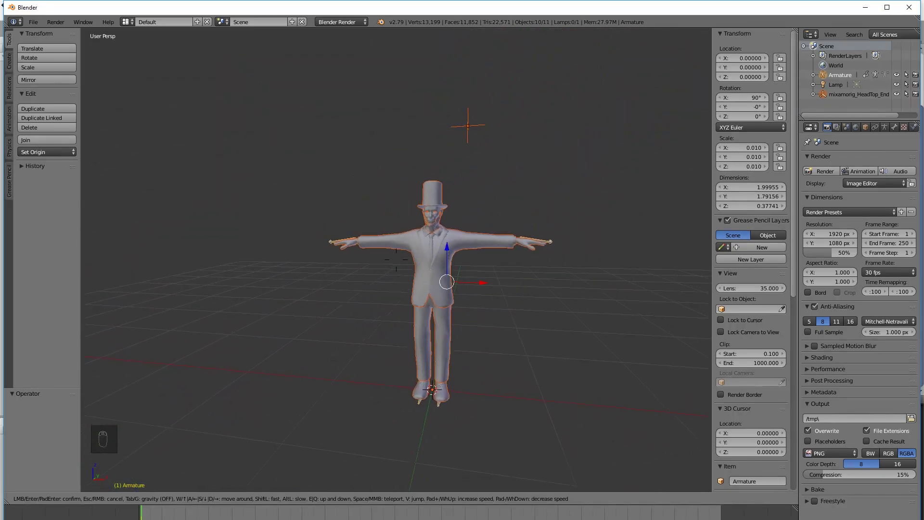
scroll(396, 259, down, 4)
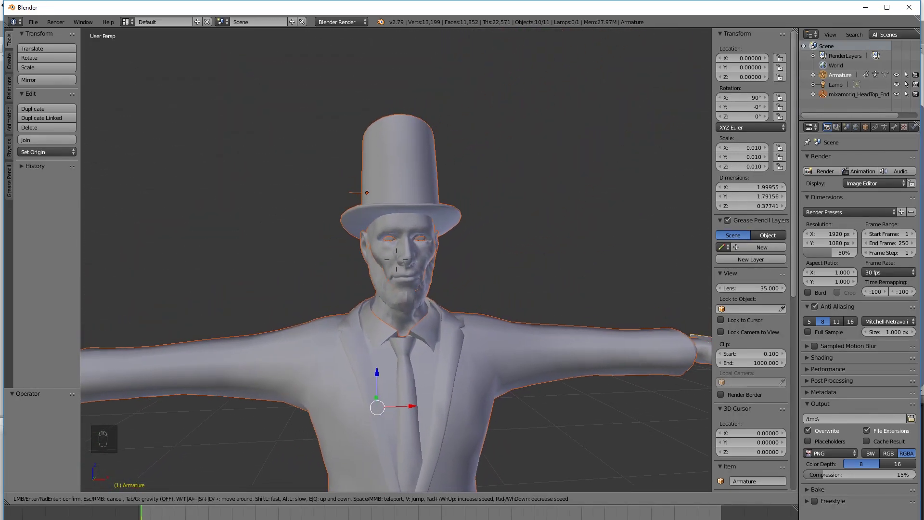
key(d)
key(a)
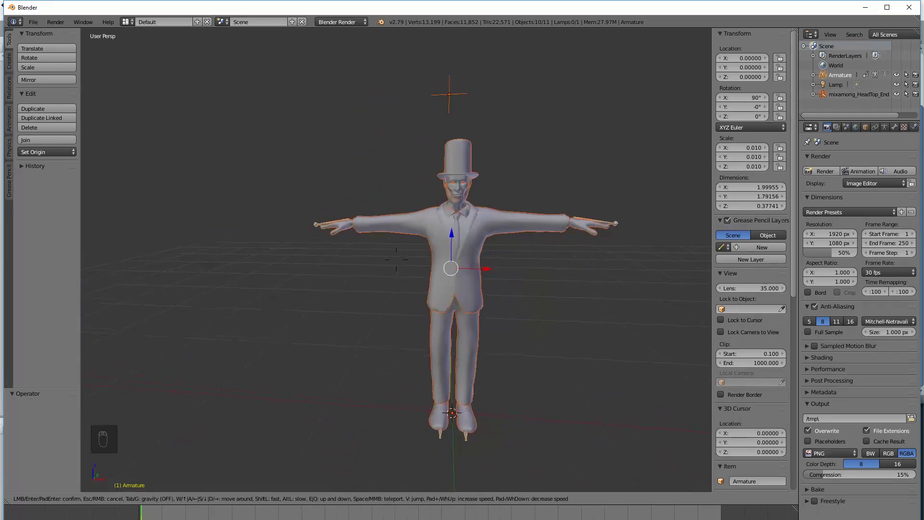
key(d)
key(a)
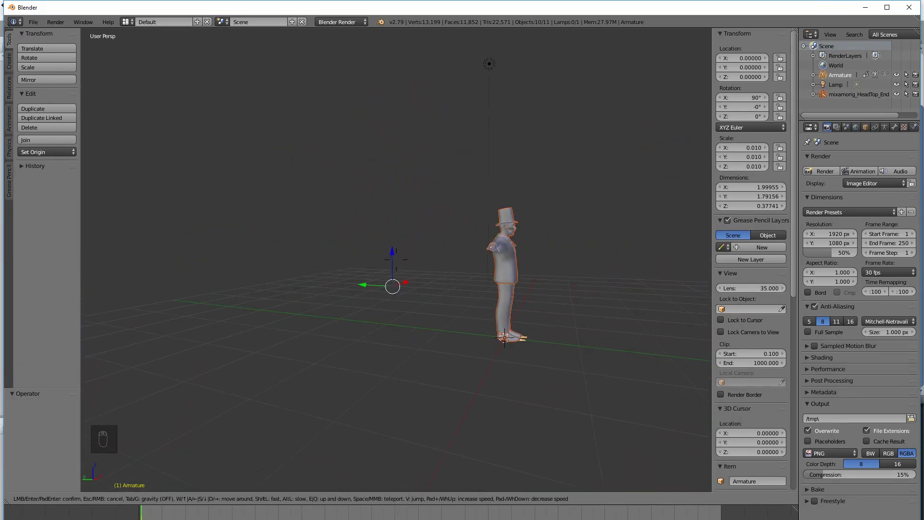
key(d)
click(397, 259)
key(shift+f)
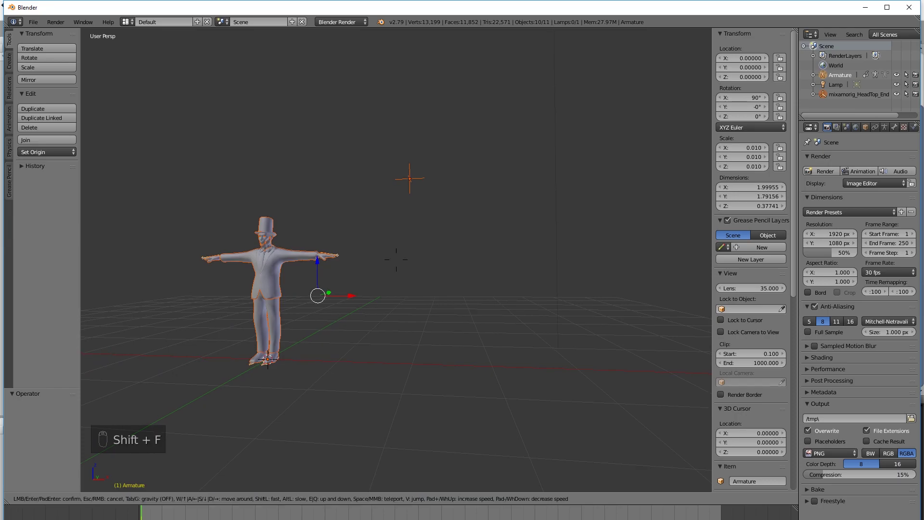
key(w)
key(s)
key(d)
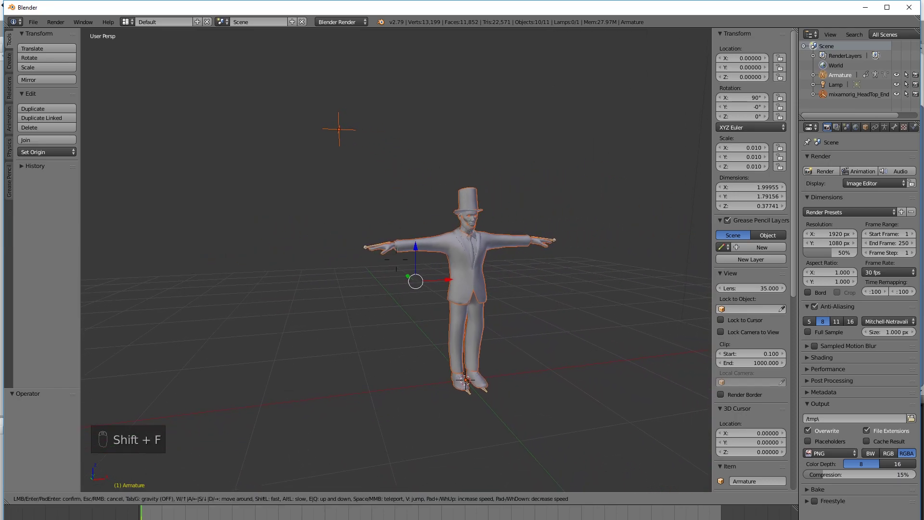
key(w)
key(w)
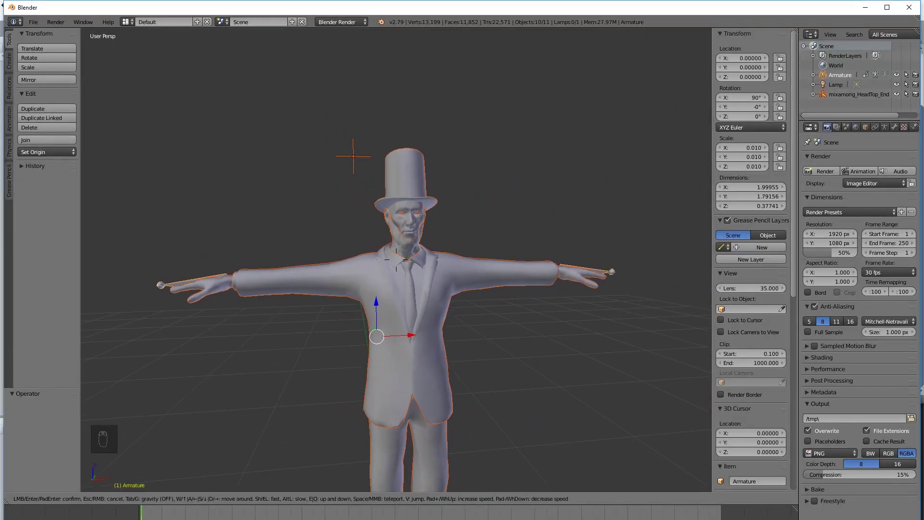
key(s)
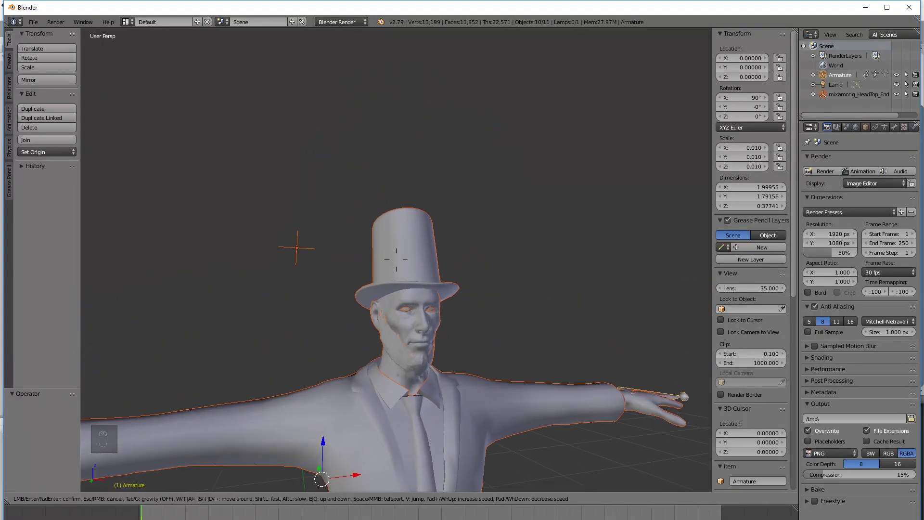
key(Escape)
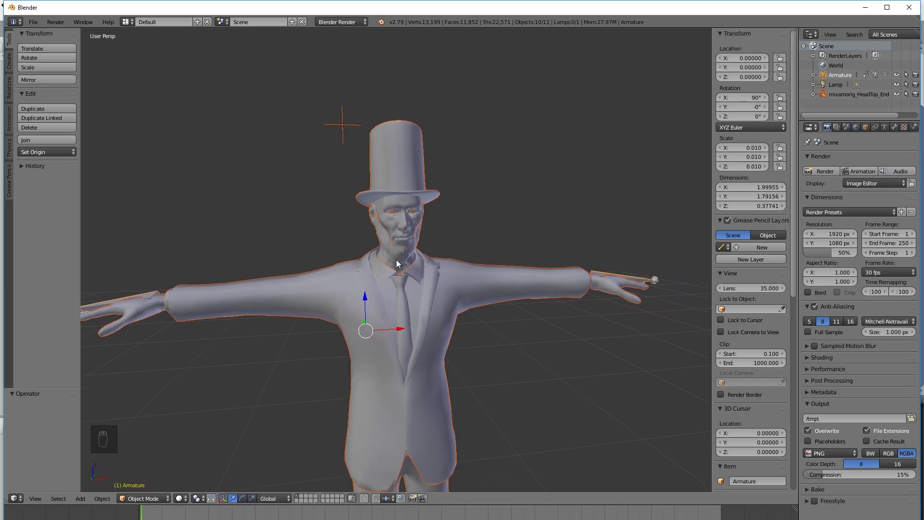
Select the Body mesh and inspect in Edit Mode which parts of the character it covers, finishing in Object Mode
right_click(659, 278)
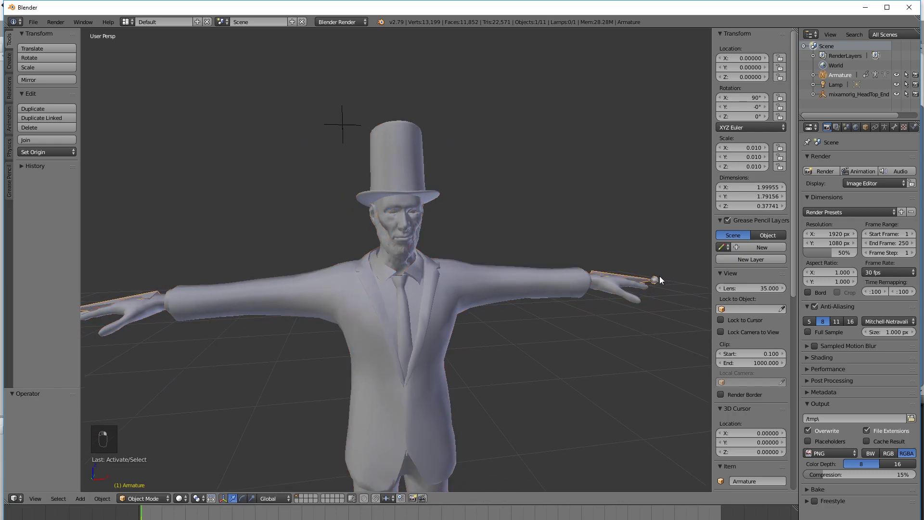
right_click(393, 203)
key(Tab)
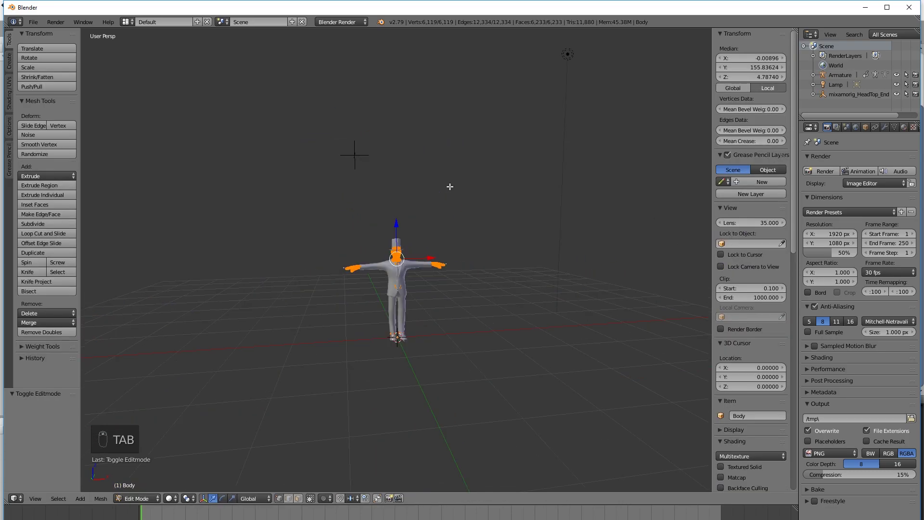
scroll(449, 187, down, 1)
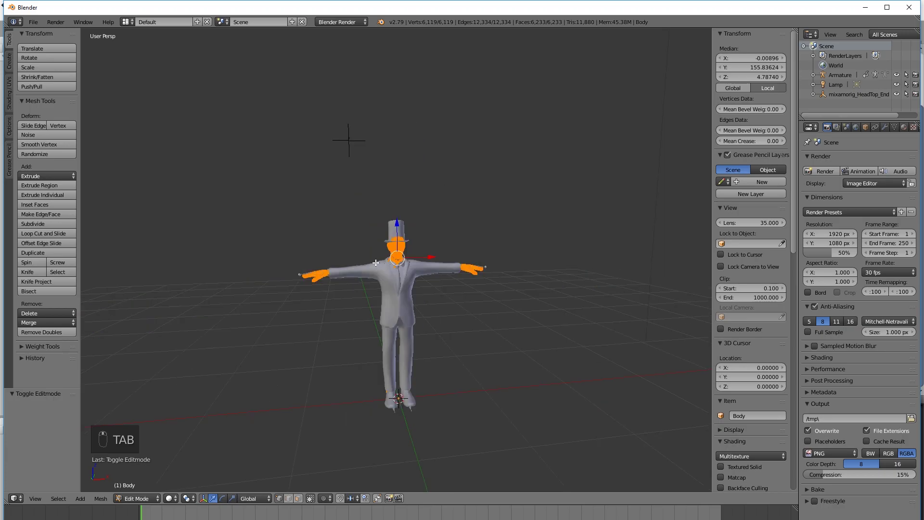
scroll(374, 263, up, 1)
scroll(405, 261, down, 1)
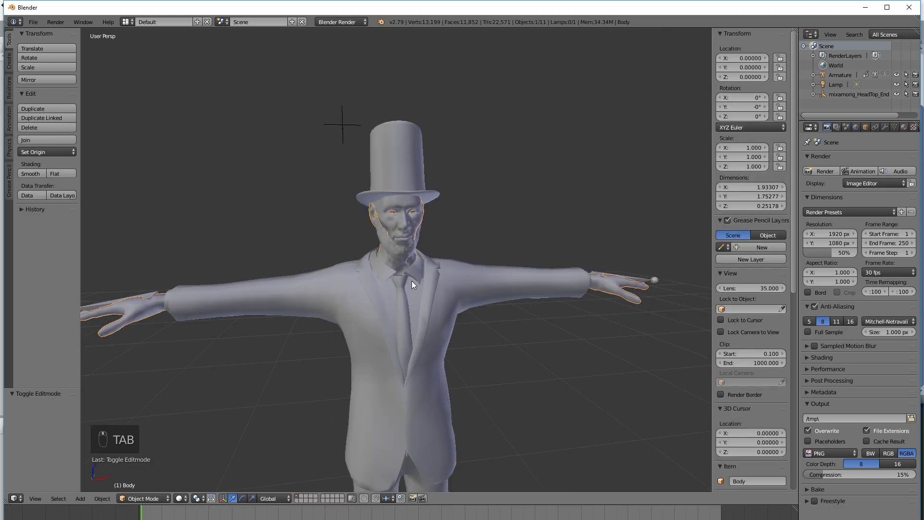
Fly in on the character to examine the face, hat and outstretched arm
key(shift+g)
key(shift+f)
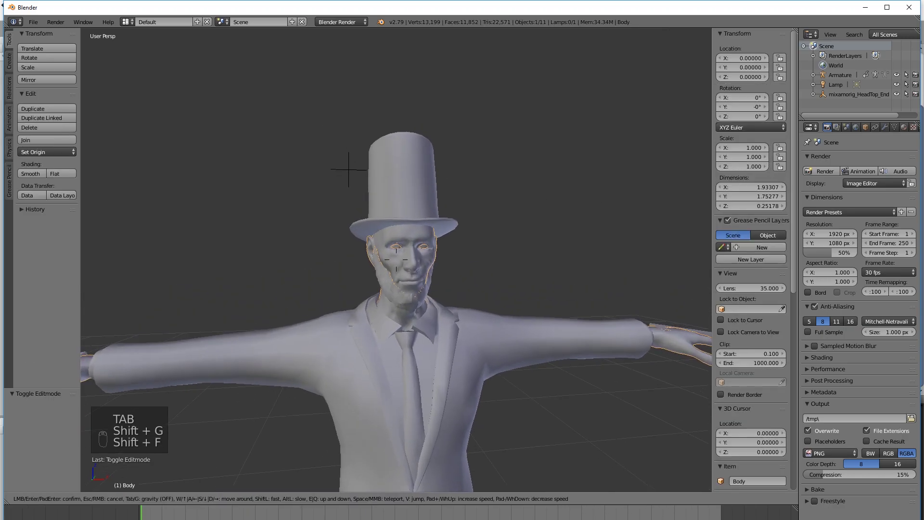
key(w)
click(469, 238)
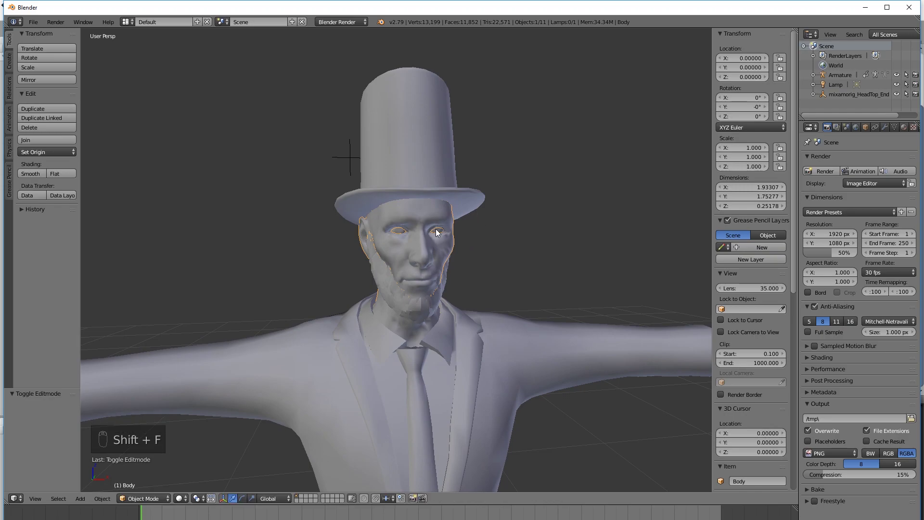
scroll(631, 345, down, 2)
key(shift+f)
key(w)
key(d)
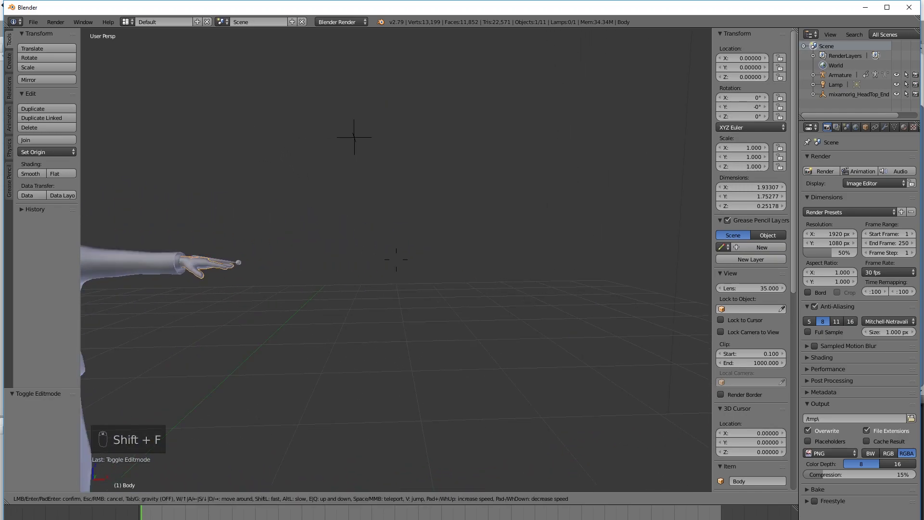
click(405, 227)
Select the character's armature and enable X-Ray display so its bones draw through the mesh
right_click(415, 215)
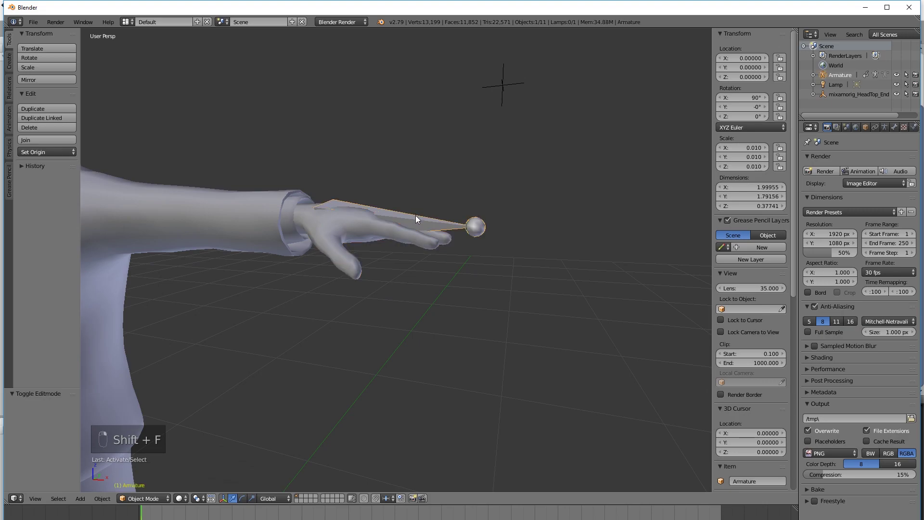
key(s)
key(a)
click(396, 260)
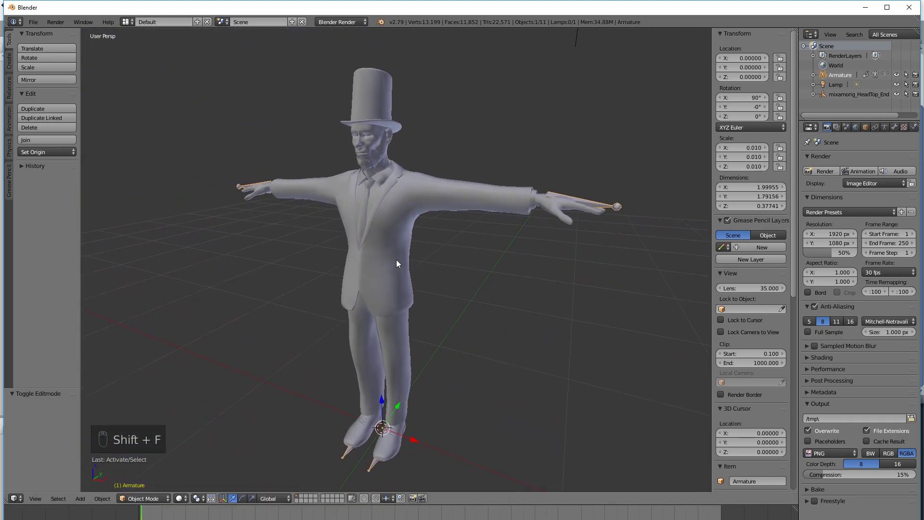
click(885, 126)
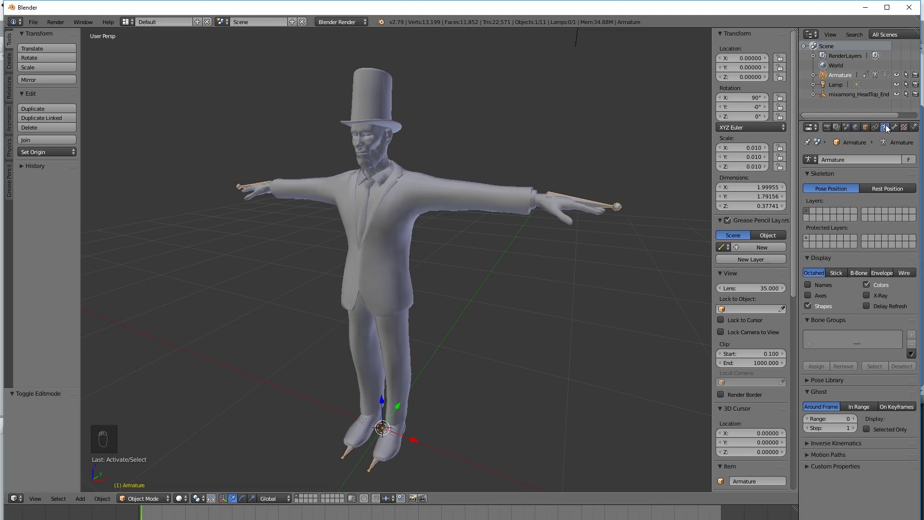
click(867, 296)
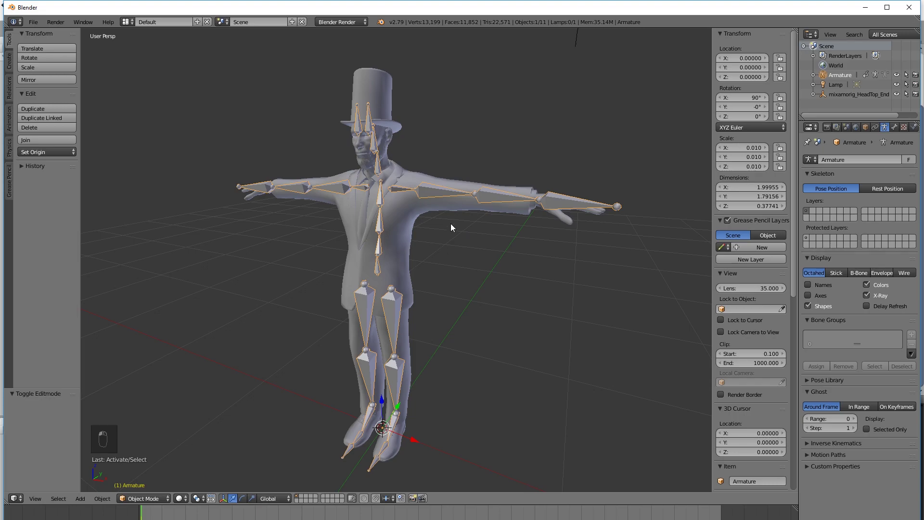
Fly around the character's head and shoulders to examine the eye, jaw, head and neck bones from the front and both sides
key(shift+f)
scroll(396, 260, up, 2)
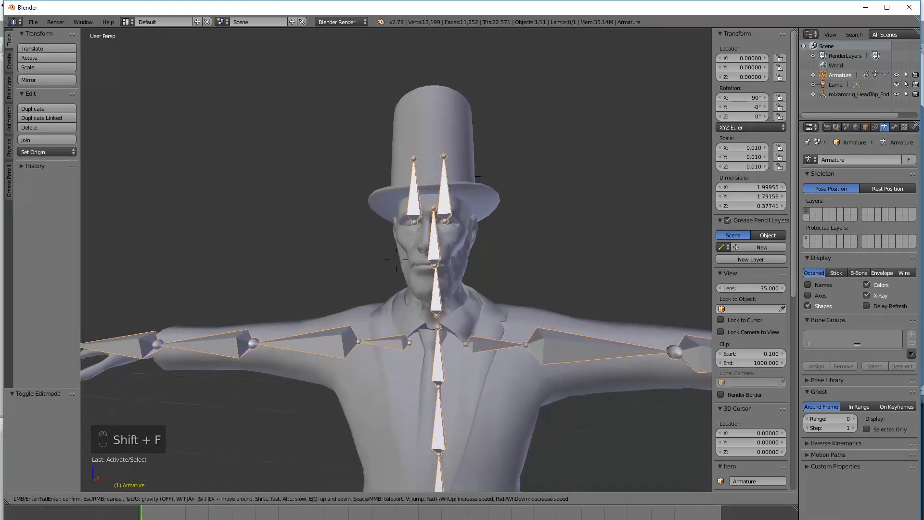
key(w)
key(d)
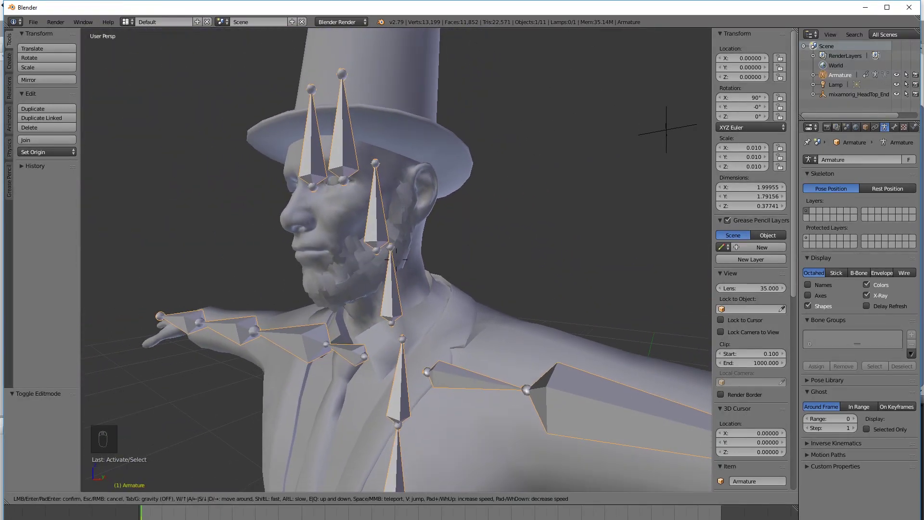
key(s)
key(a)
key(w)
key(d)
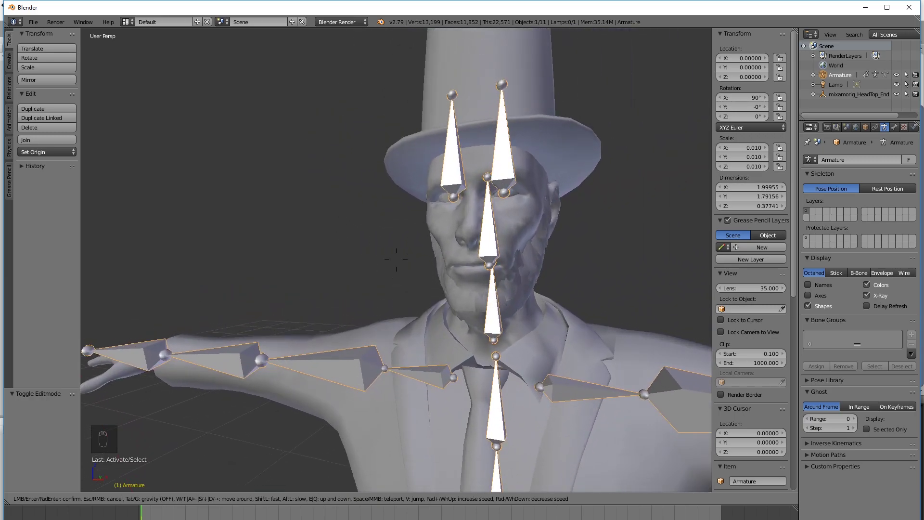
key(s)
key(w)
key(a)
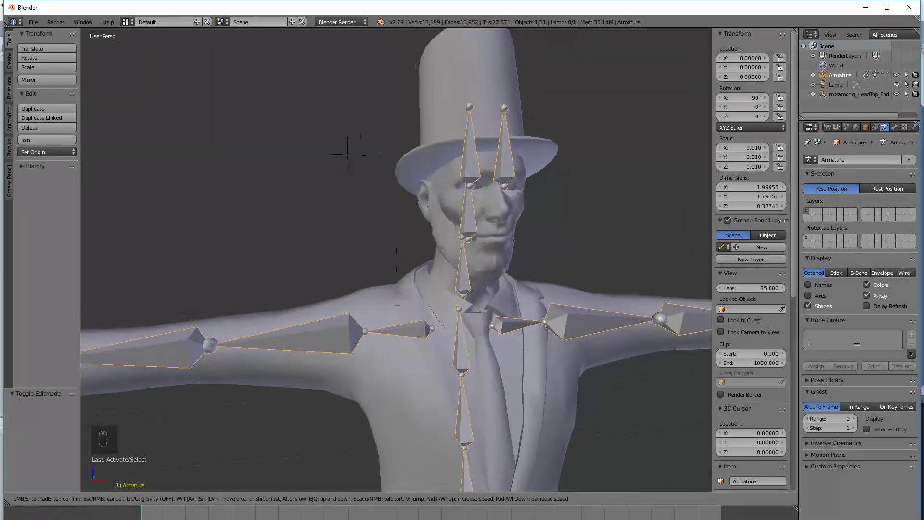
key(d)
key(a)
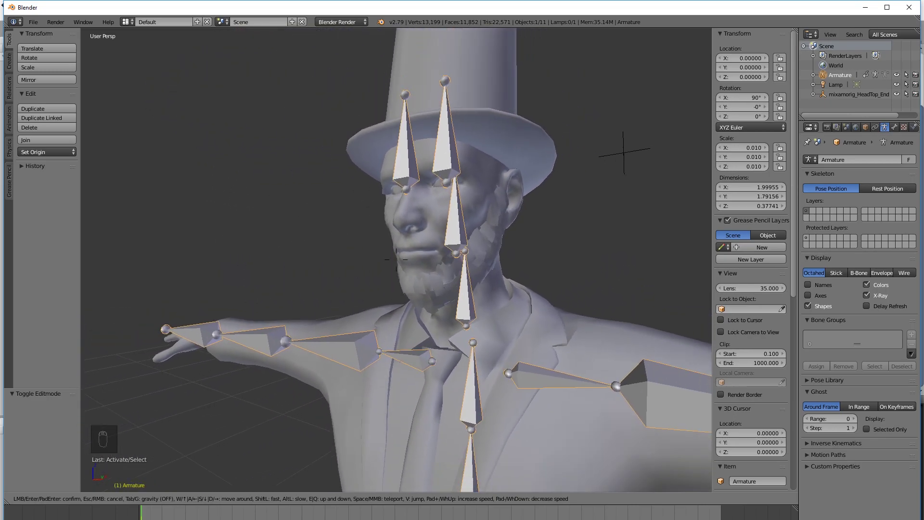
click(390, 246)
Select the Body mesh, widen its properties area and enlarge the shape key list to show more entries
right_click(393, 213)
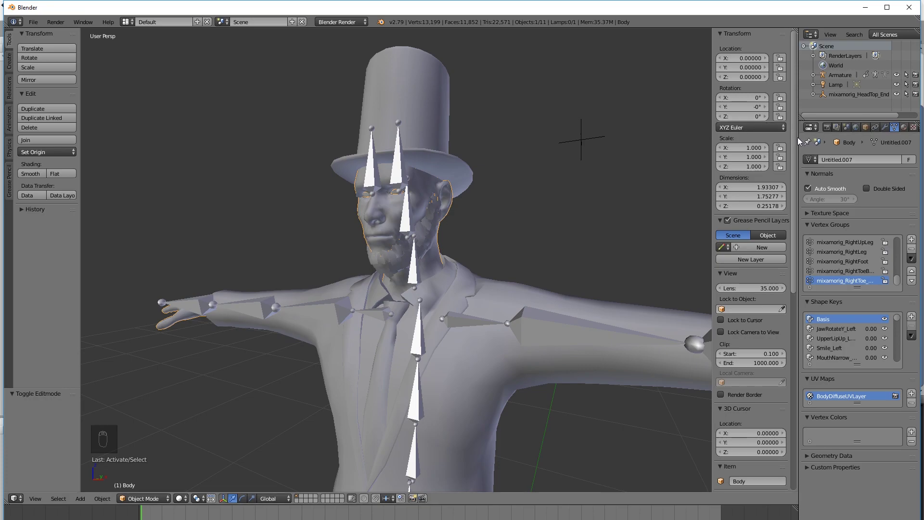
drag(798, 141, 728, 144)
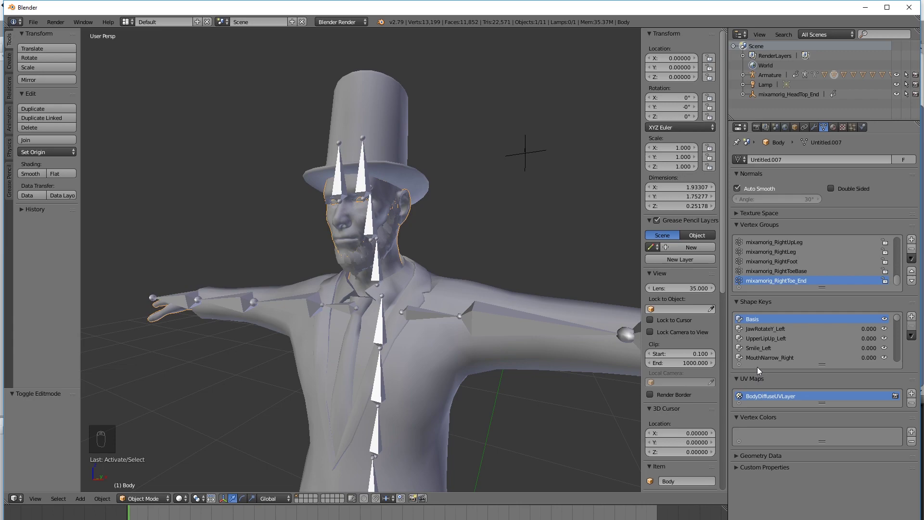
drag(758, 366, 758, 441)
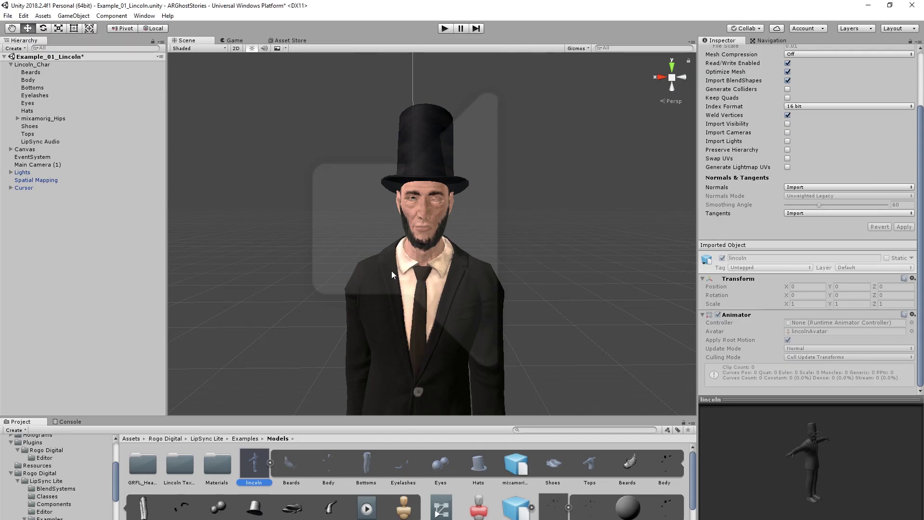
Switch to Unity, select Body under Lincoln_Char and review its blend shape list
click(66, 79)
scroll(738, 137, down, 5)
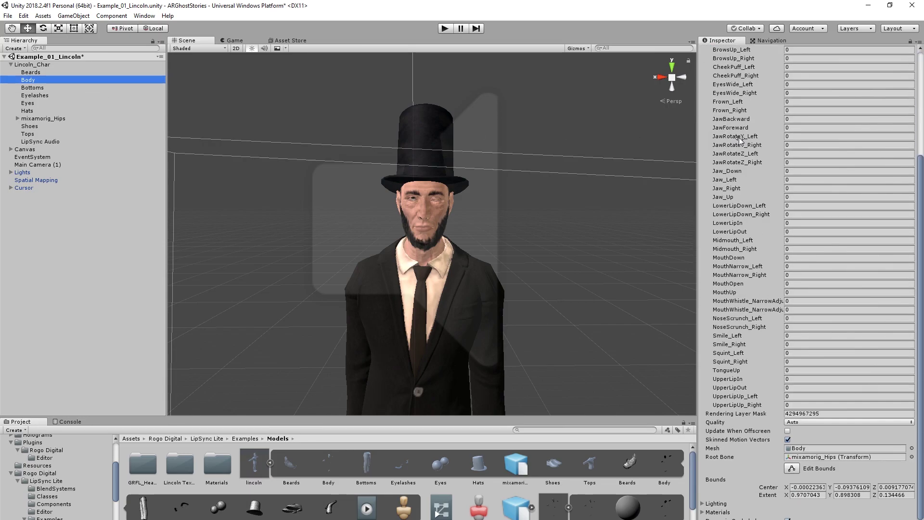
scroll(741, 139, down, 2)
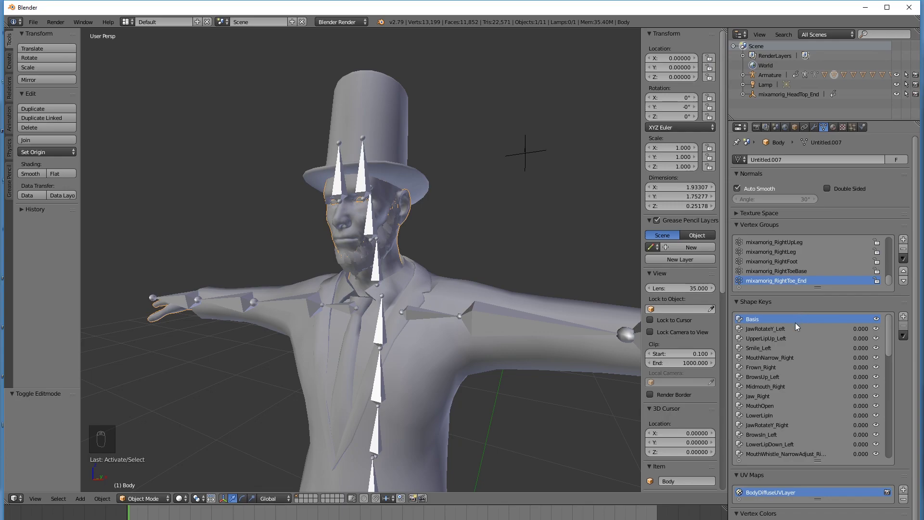
Back in Blender, browse the Body mesh's shape keys and make JawRotateY_Left active to display its value and range settings
scroll(792, 333, down, 10)
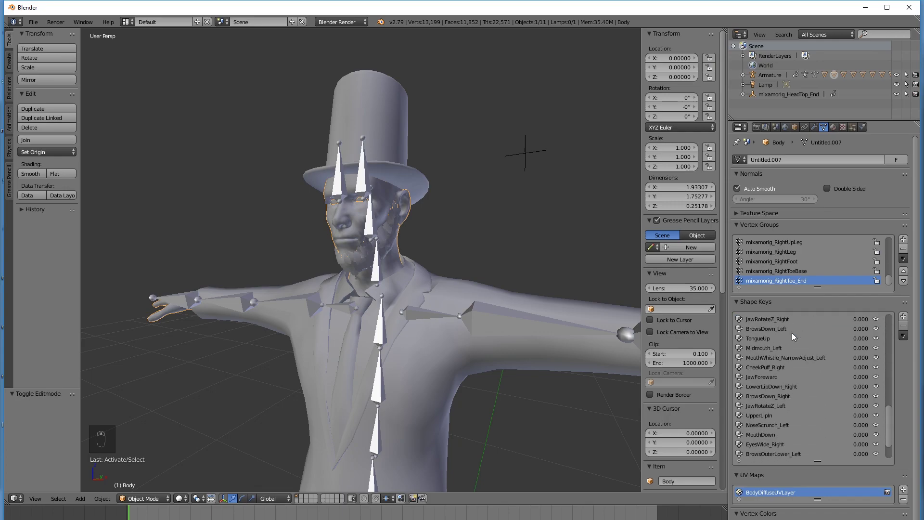
scroll(793, 333, down, 8)
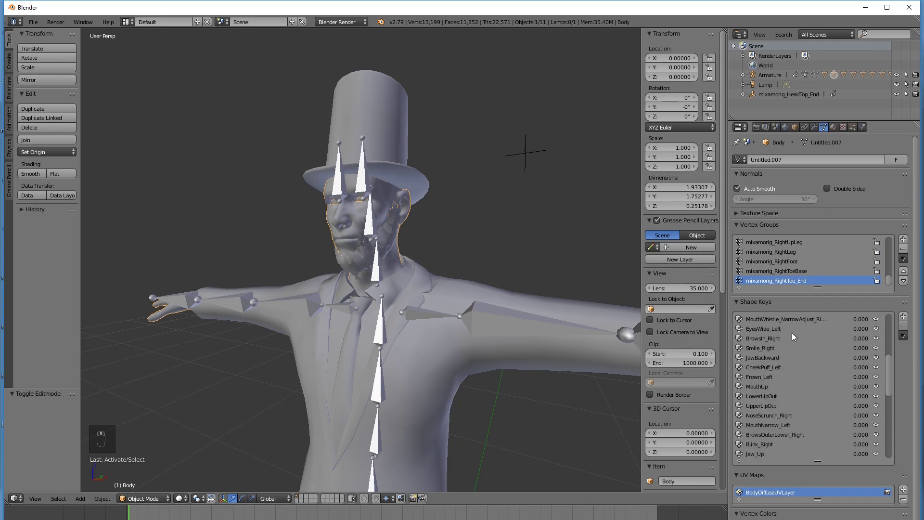
scroll(792, 333, up, 18)
click(786, 329)
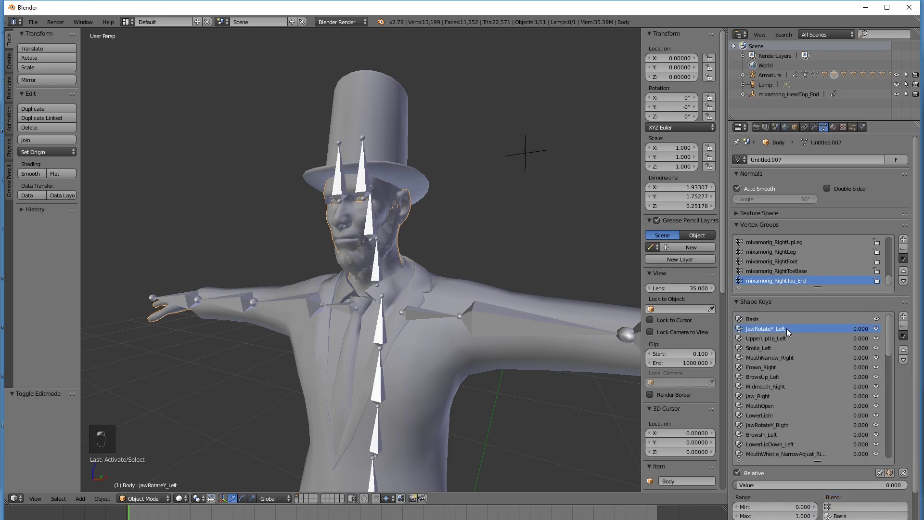
scroll(774, 295, down, 1)
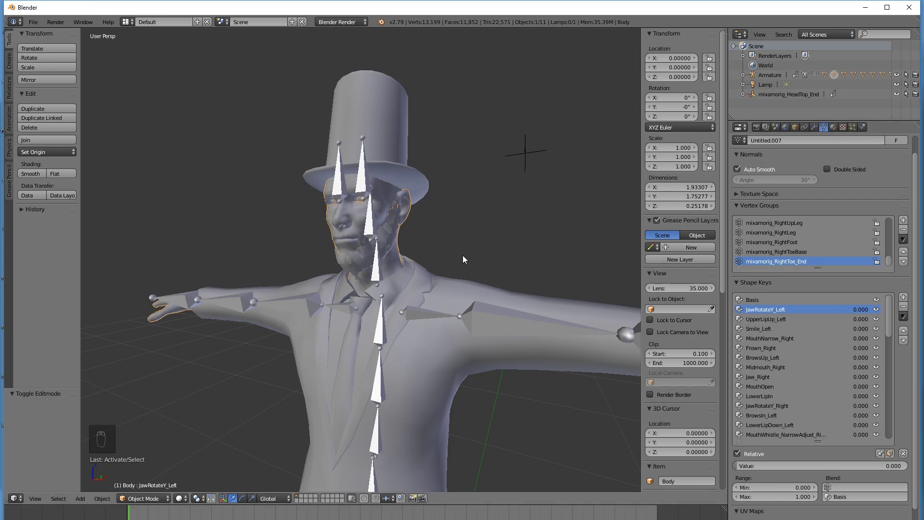
View the face up close from the front and preview the UpperLipUp_Left, BrowsUp_Left and MouthOpen shape keys in Edit Mode
scroll(464, 254, up, 1)
key(shift+f)
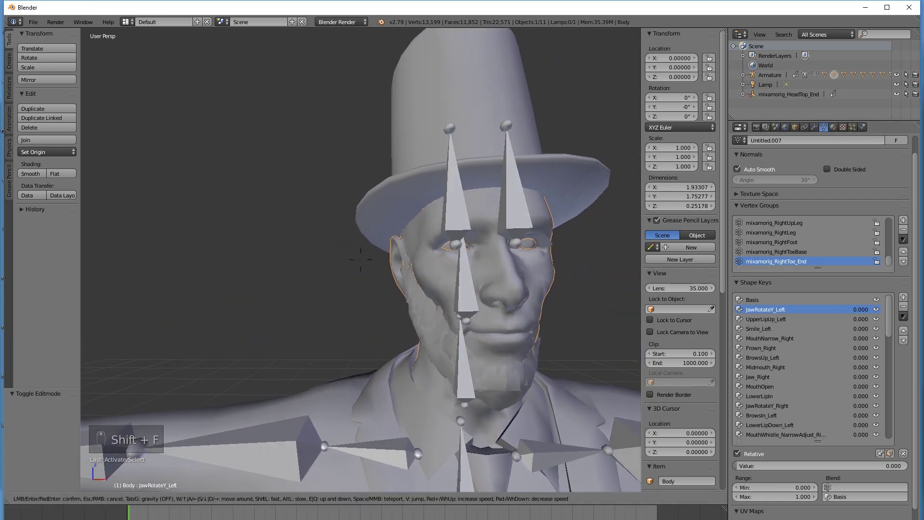
click(360, 260)
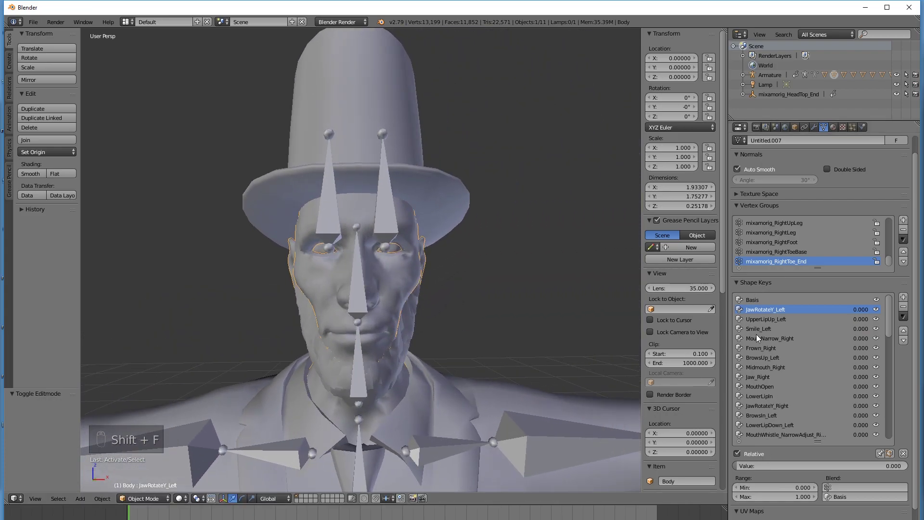
key(Tab)
click(784, 343)
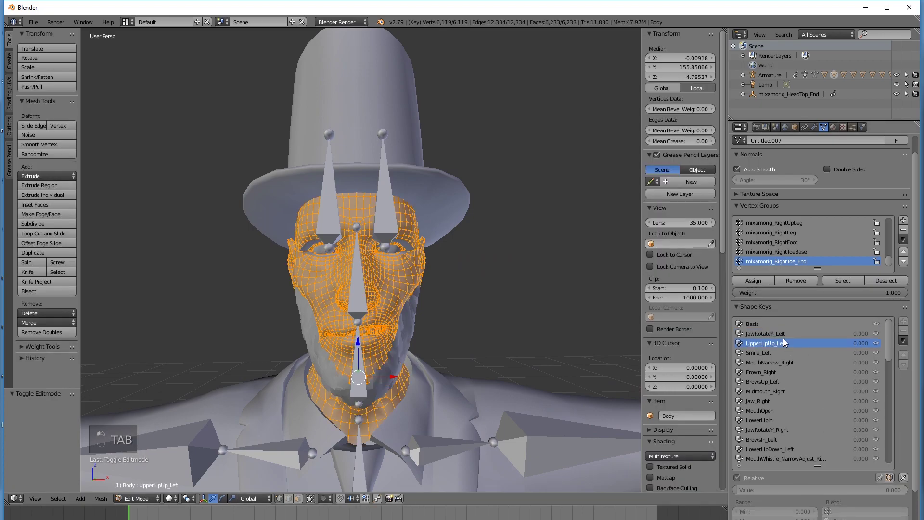
click(778, 381)
click(784, 410)
Deselect all vertices, preview the LowerLipIn and MouthNarrow_Right shape keys, and return to Basis in Object Mode
key(a)
key(a)
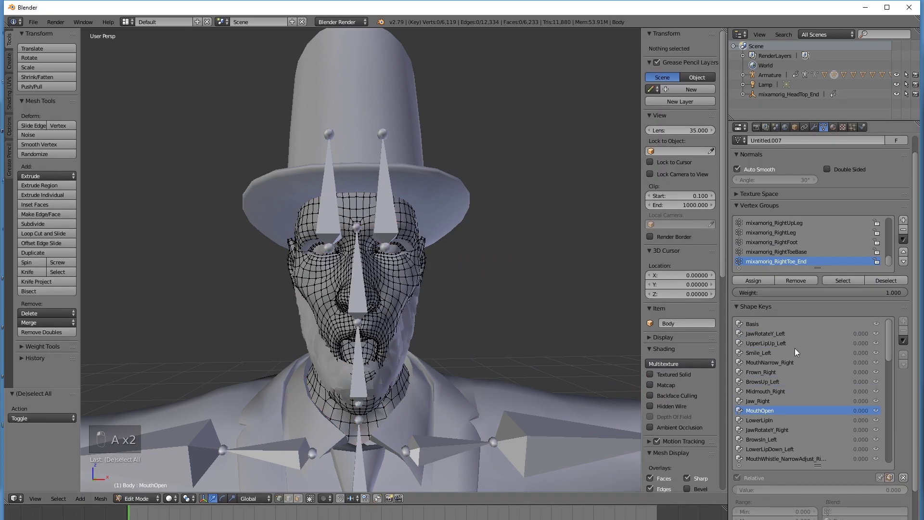
click(772, 418)
click(784, 362)
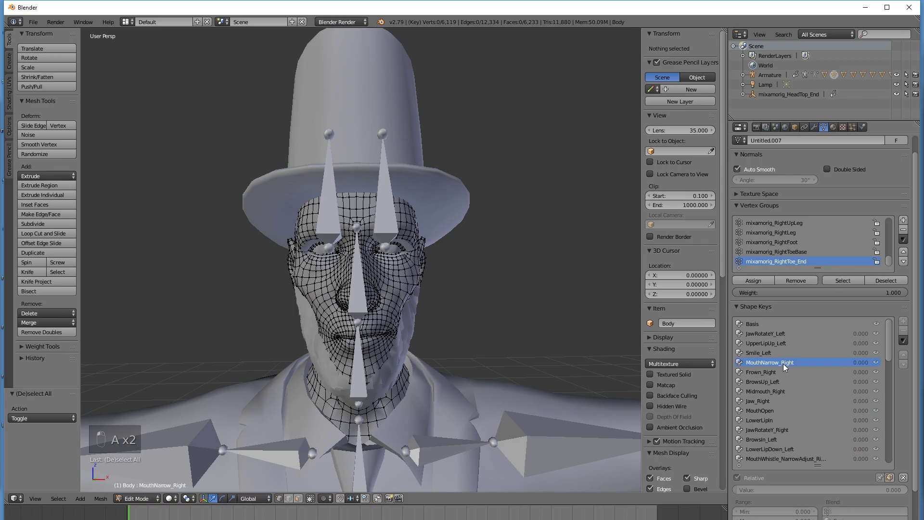
click(755, 326)
key(Tab)
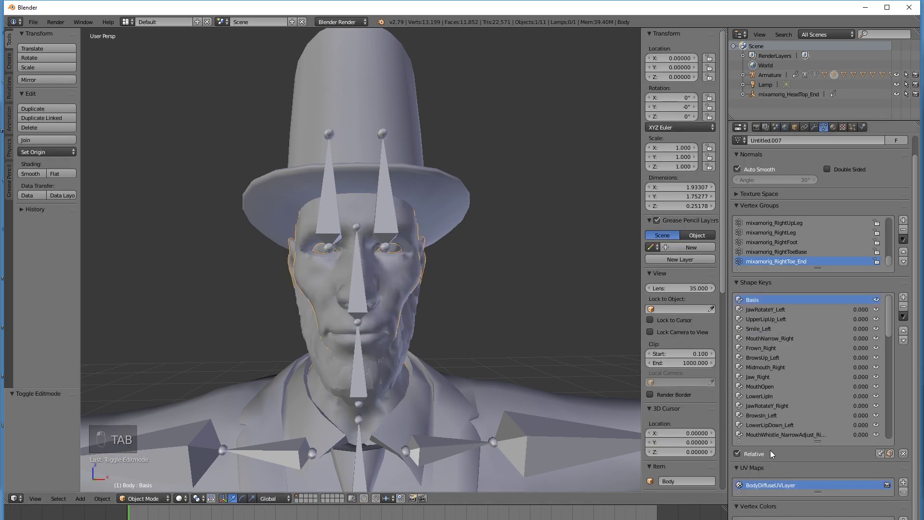
Try out the JawRotateY_Left shape key at about 0.73 and UpperLipUp_Left at about 0.9
click(792, 310)
click(775, 300)
click(786, 309)
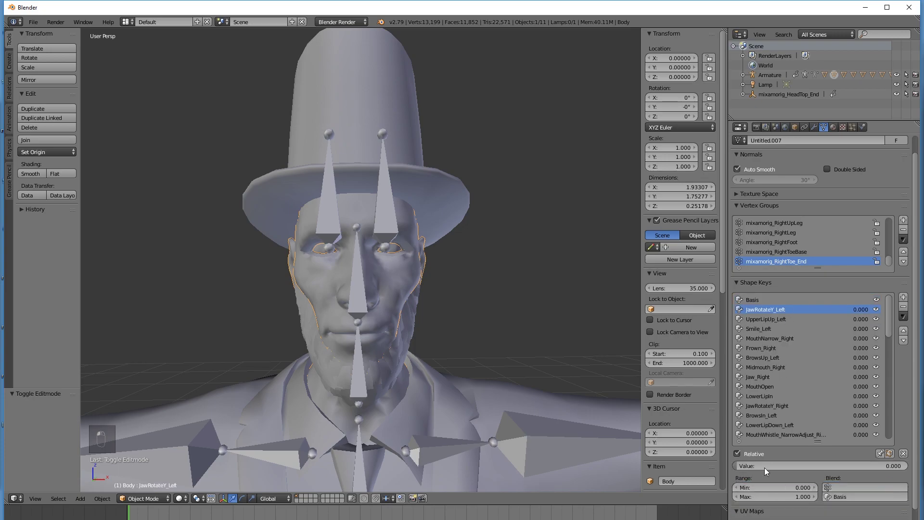
drag(758, 469, 862, 469)
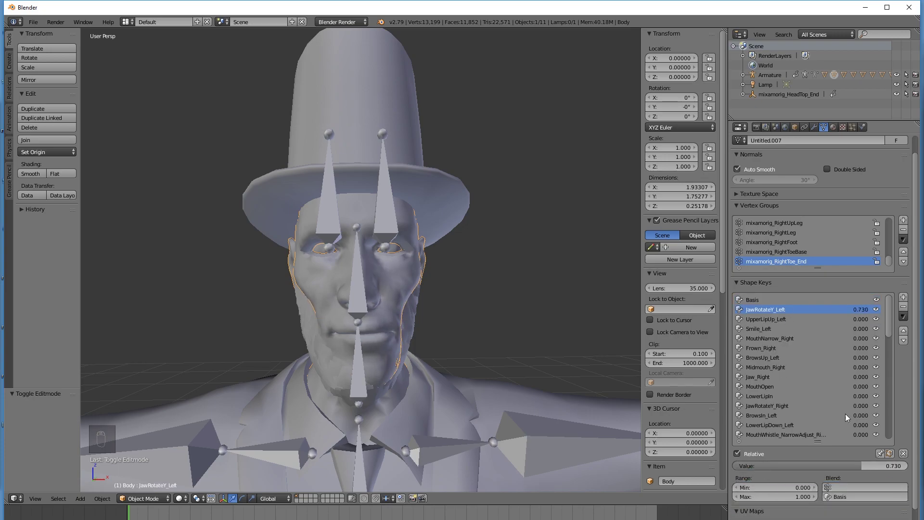
click(777, 319)
drag(785, 470, 890, 465)
Test the Smile_Left shape key, leaving it at 0, and set BrowsUp_Left to about 0.47
click(785, 329)
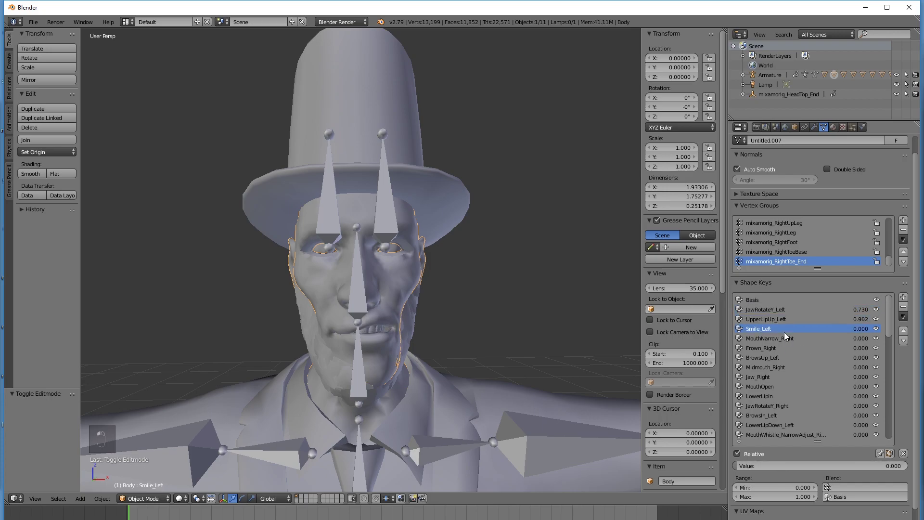
drag(777, 466, 736, 466)
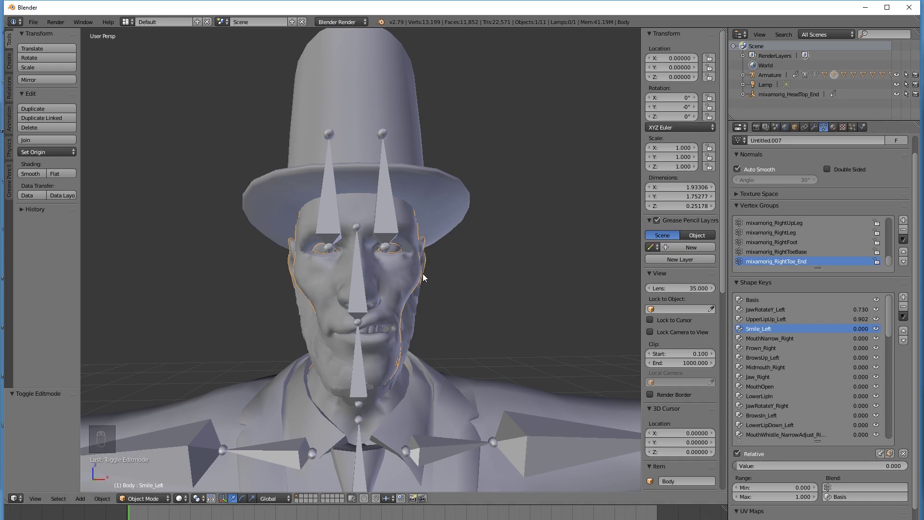
click(763, 358)
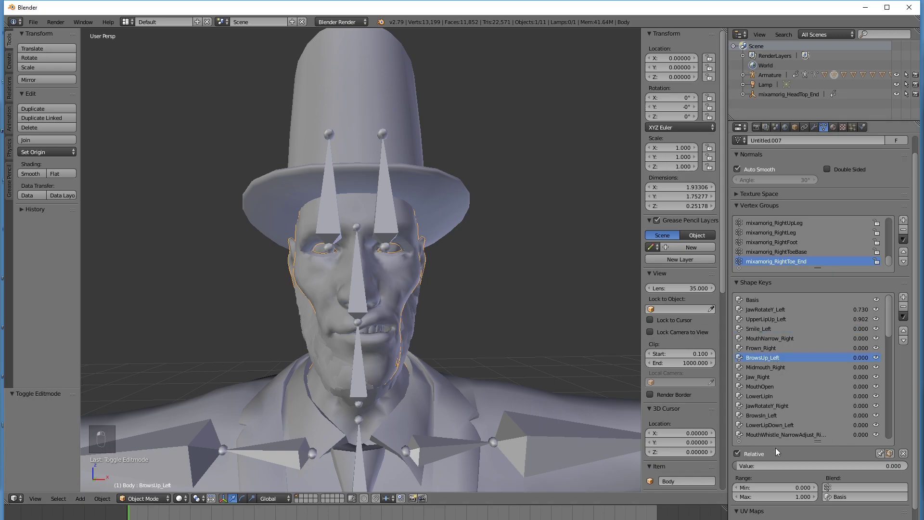
mouse_move(818, 465)
mouse_down()
mouse_move(847, 465)
mouse_move(765, 466)
mouse_move(816, 465)
mouse_up()
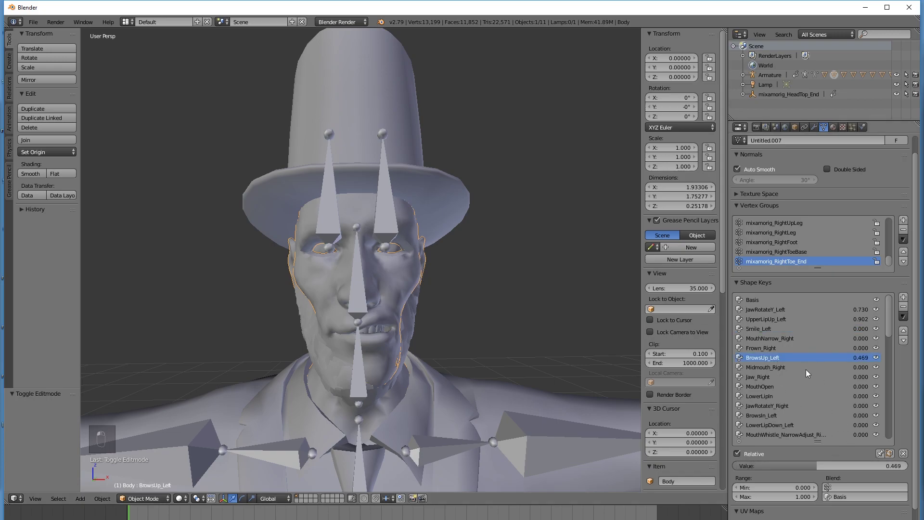
Look through the remaining shape keys and reset BrowsUp_Left to 0
scroll(824, 323, down, 13)
scroll(821, 320, down, 2)
scroll(825, 343, up, 4)
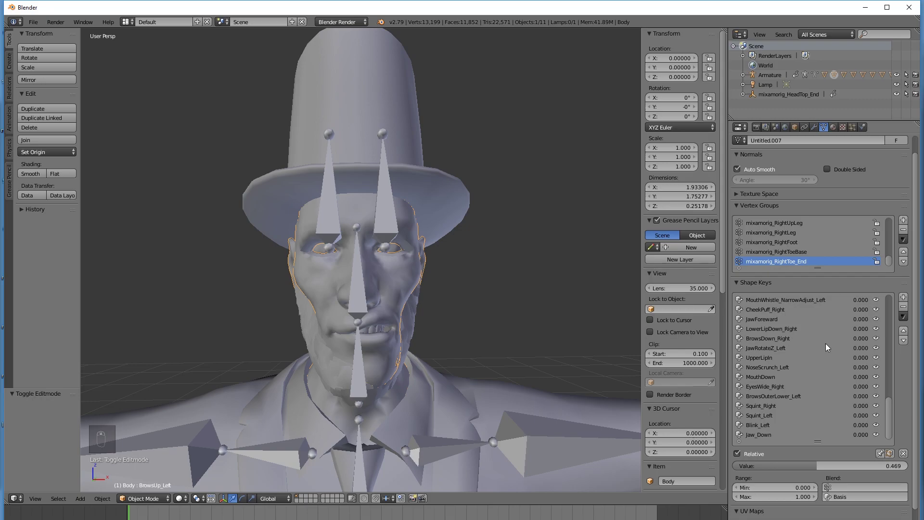
scroll(825, 341, up, 11)
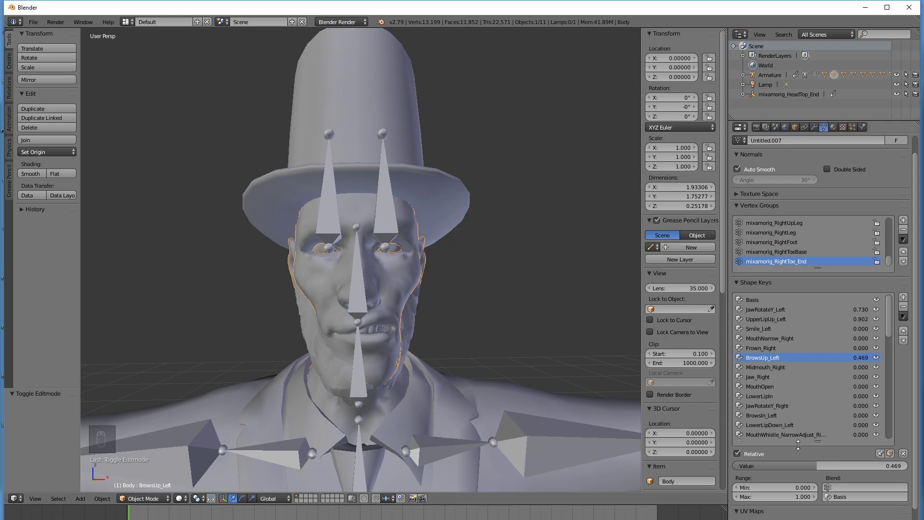
drag(819, 470, 732, 470)
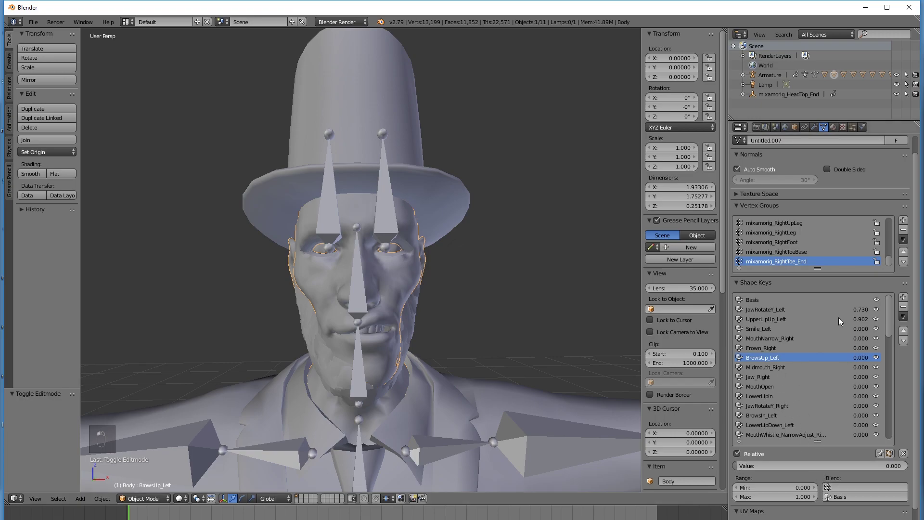
Reset the JawRotateY_Left and UpperLipUp_Left shape keys to 0
click(828, 311)
click(851, 466)
text(0)
key(Return)
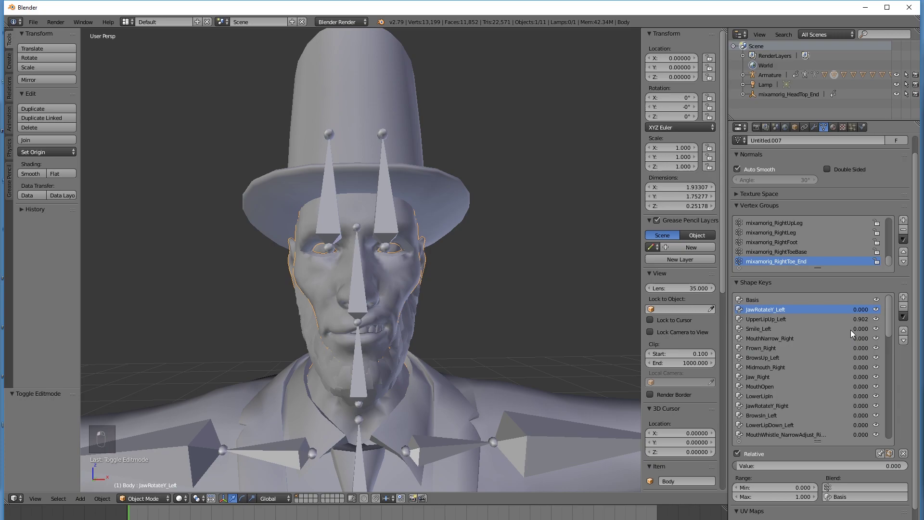
click(836, 320)
click(784, 318)
click(781, 318)
drag(797, 465, 736, 465)
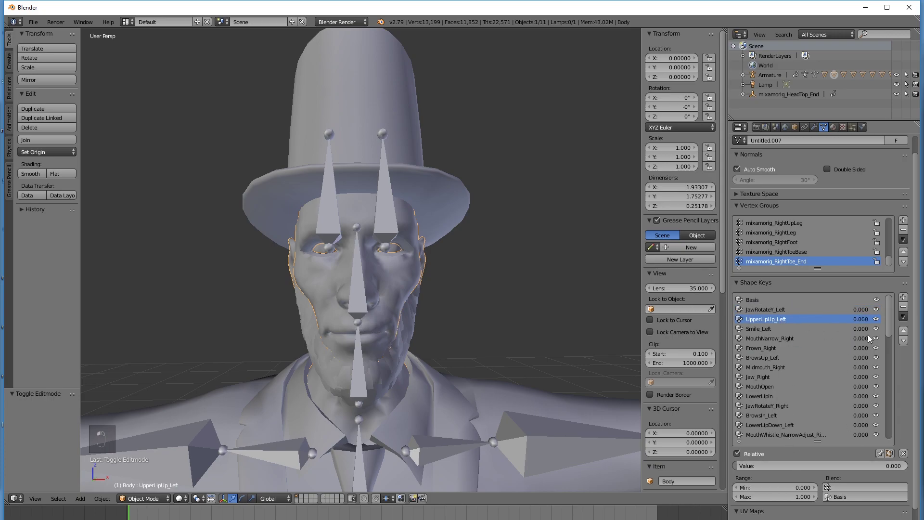
Select the armature and switch it to Pose Mode
mouse_move(888, 317)
mouse_down()
mouse_move(888, 423)
mouse_move(886, 303)
mouse_up()
right_click(362, 313)
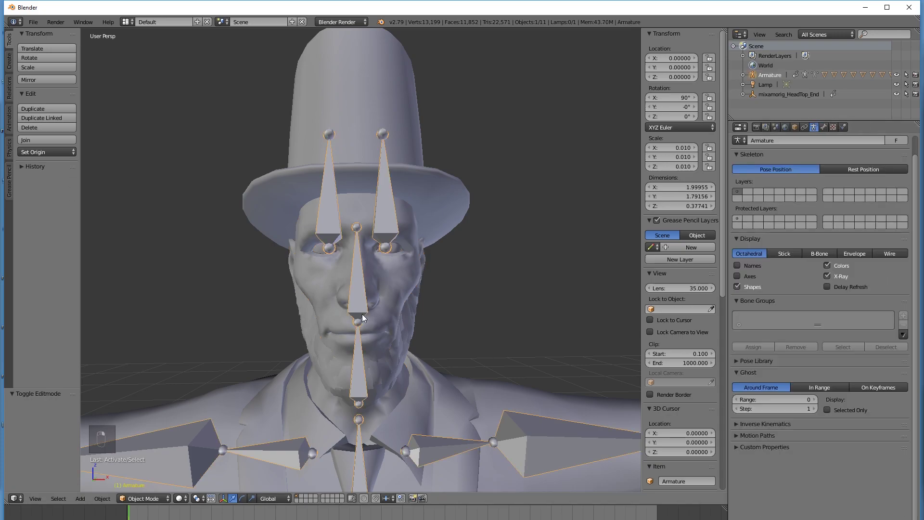
key(shift+f)
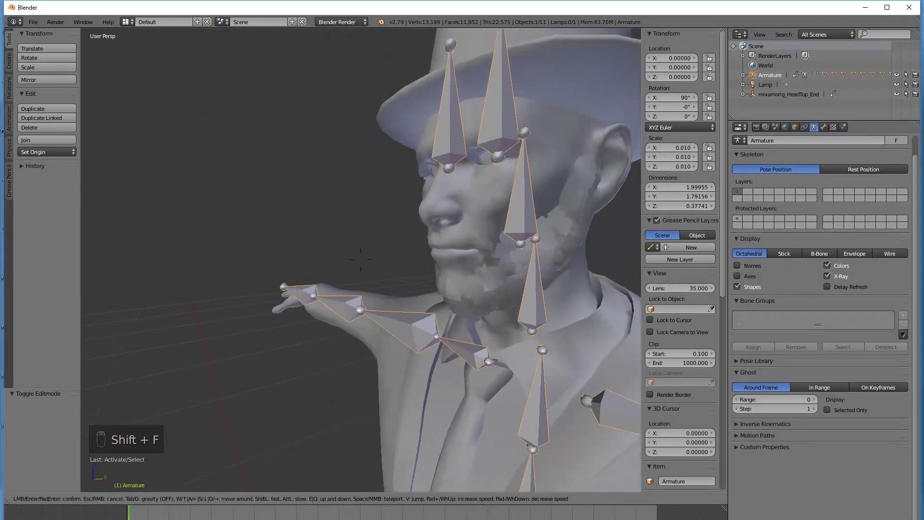
key(w)
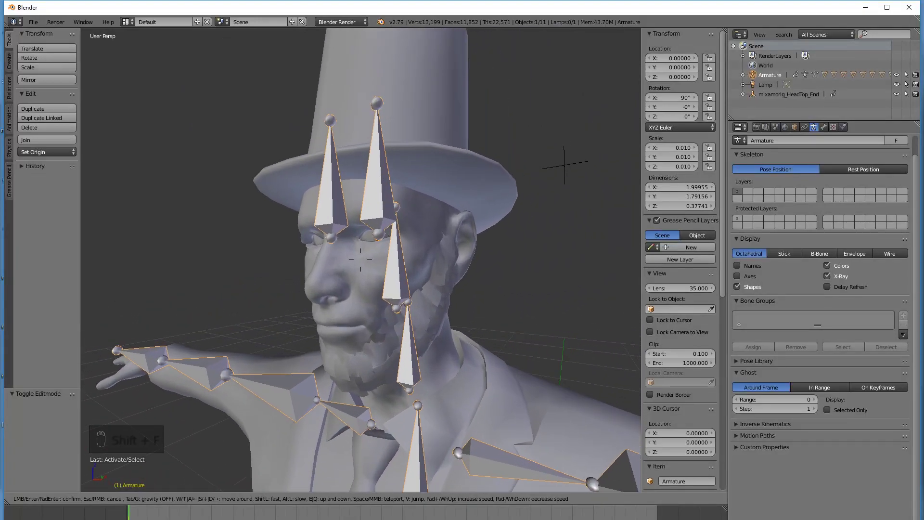
scroll(361, 259, down, 3)
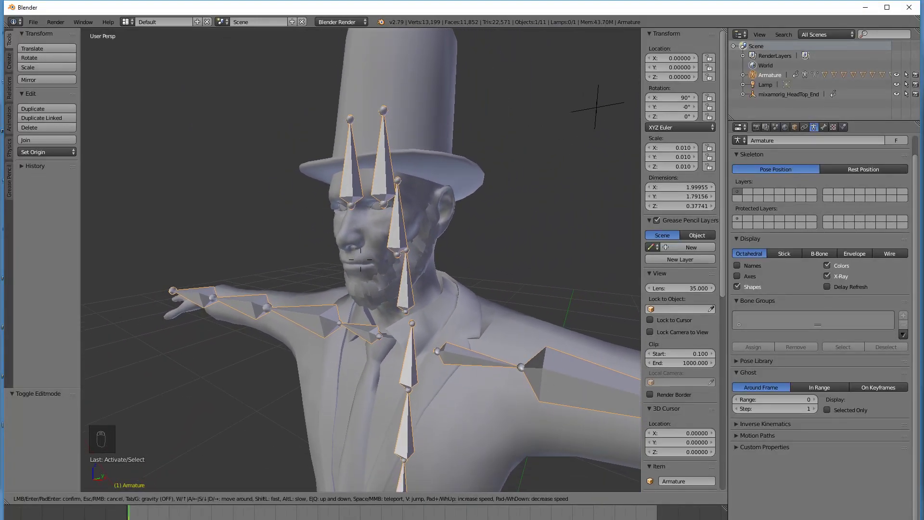
click(401, 231)
right_click(400, 230)
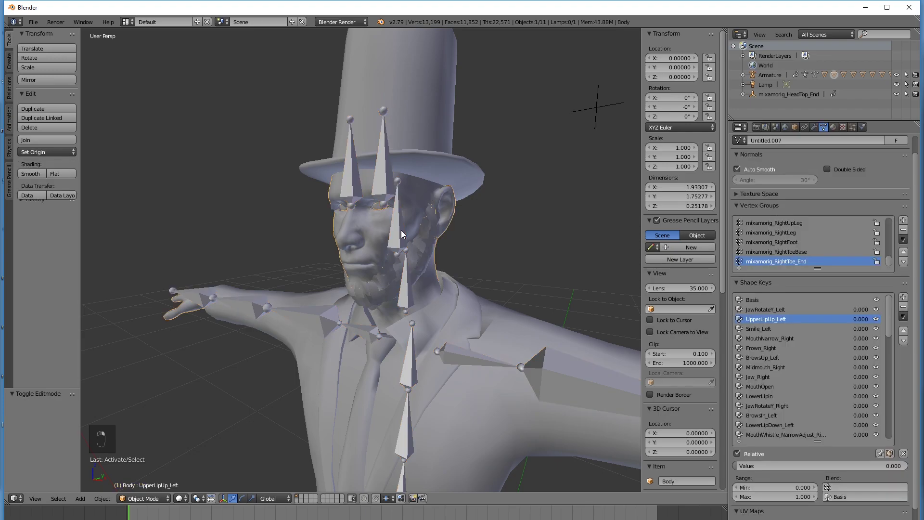
right_click(399, 224)
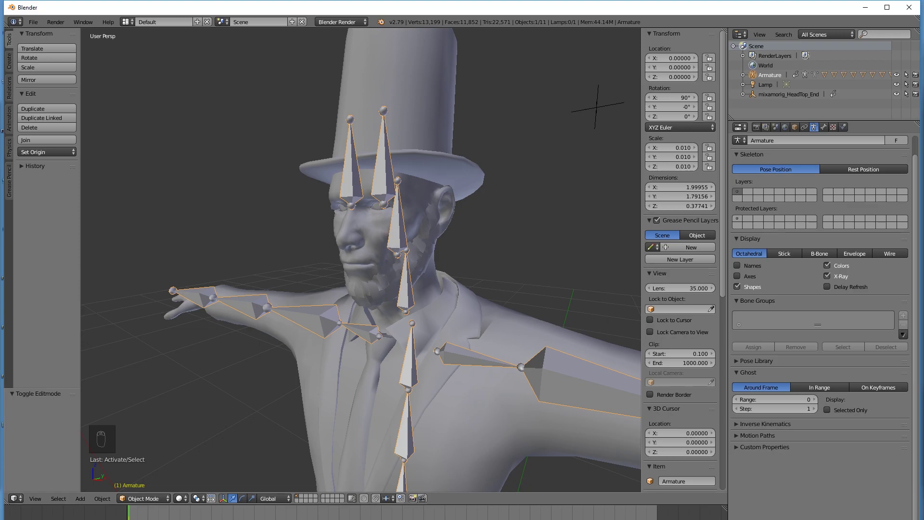
click(158, 499)
click(145, 465)
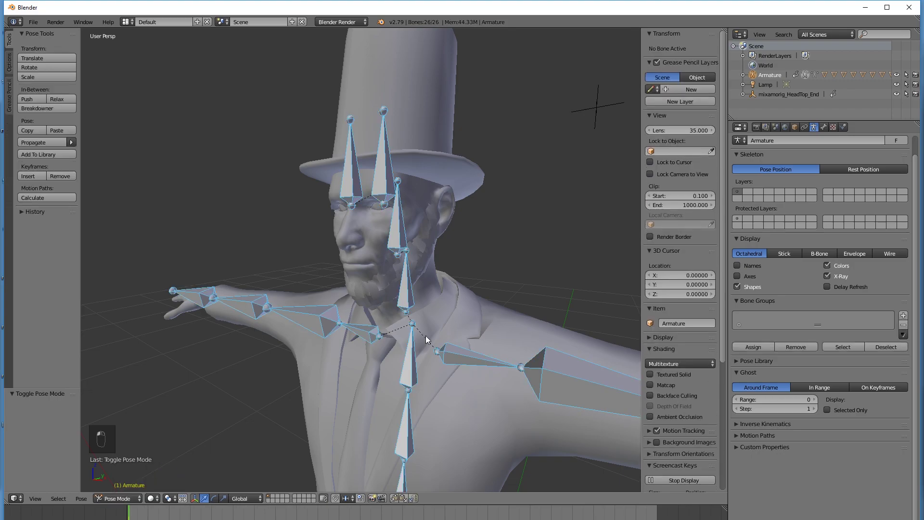
Select the mixamorig_Head bone and turn on the display of bone names for the armature
right_click(404, 263)
right_click(401, 249)
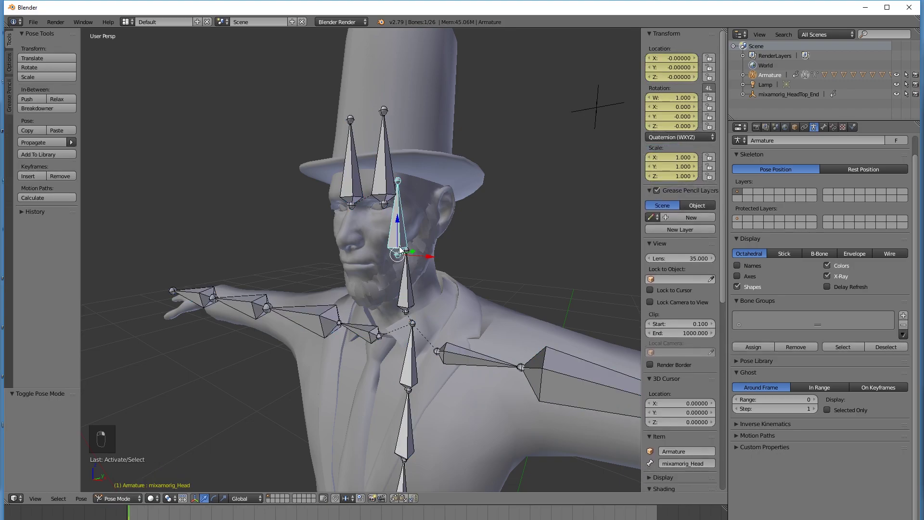
click(822, 126)
click(814, 127)
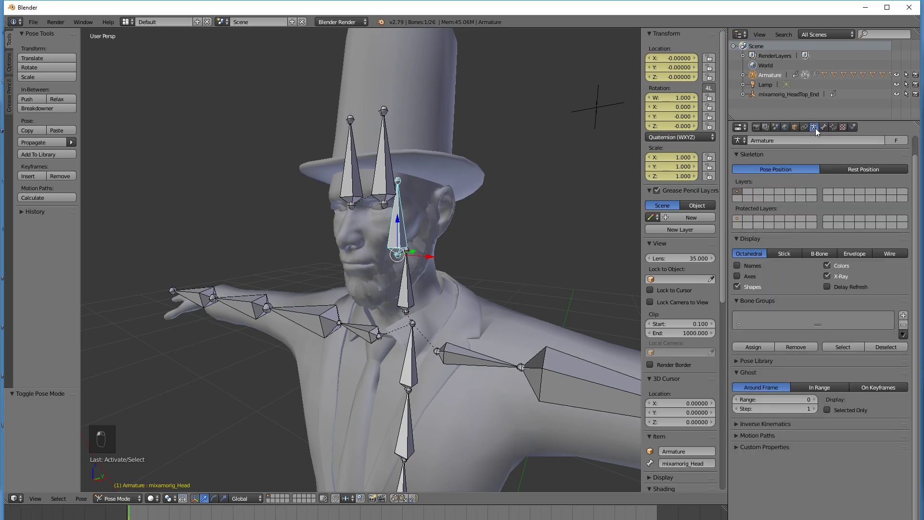
click(750, 265)
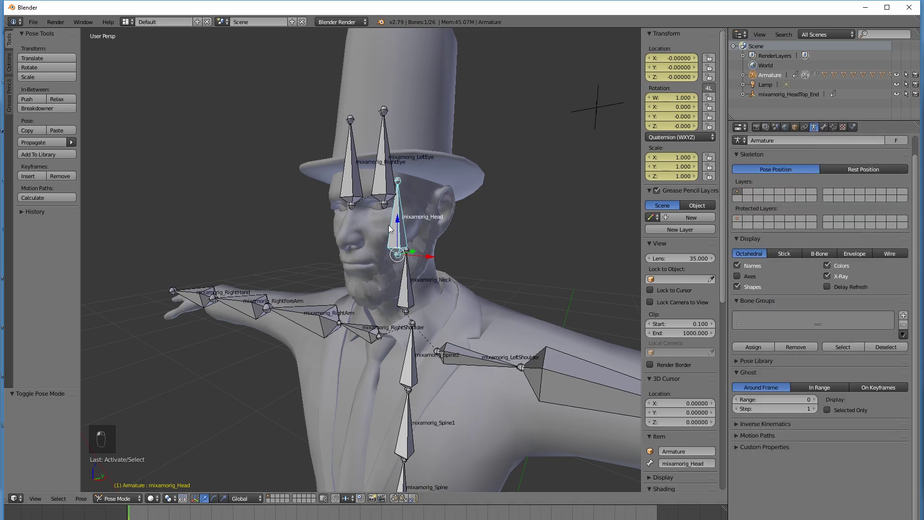
Rotate the mixamorig_Neck bone by about -28.4° around the global X axis
click(412, 283)
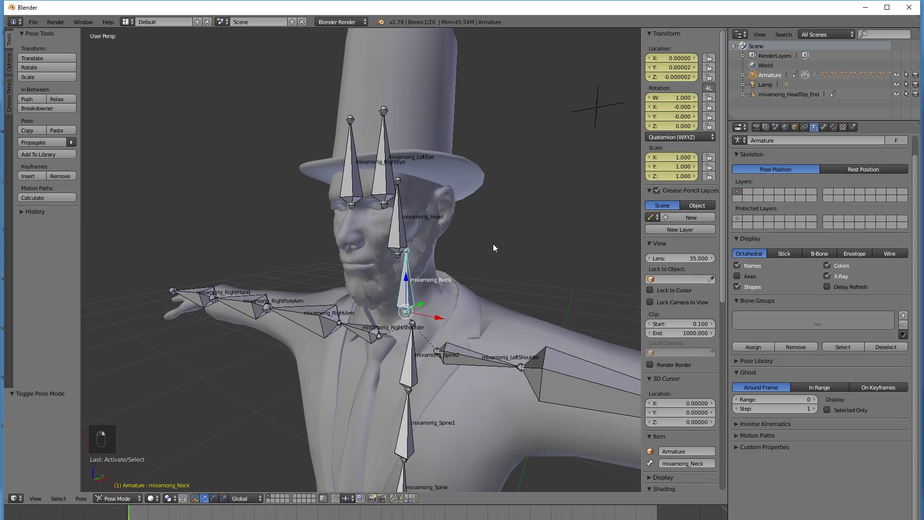
key(r)
key(x)
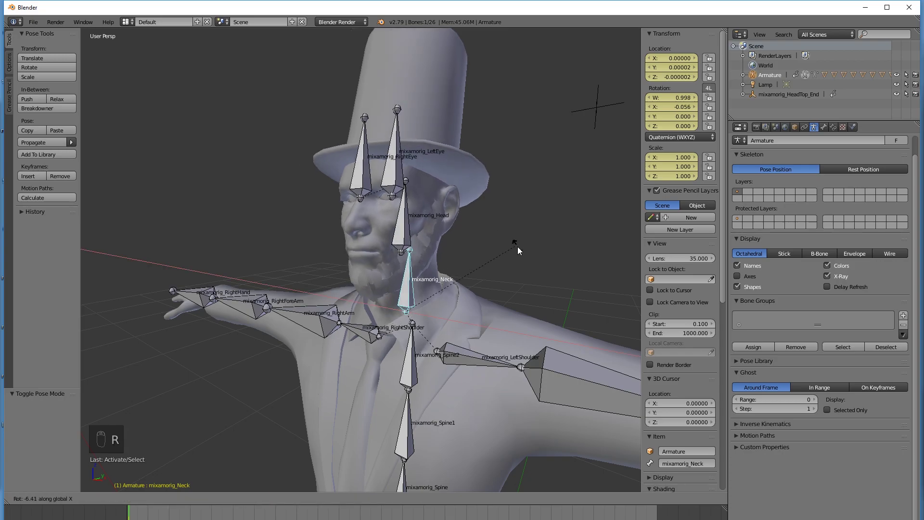
click(528, 293)
Turn the neck bone sideways around global Z by about -40° and tilt it another -11.6° around global X
key(r)
key(z)
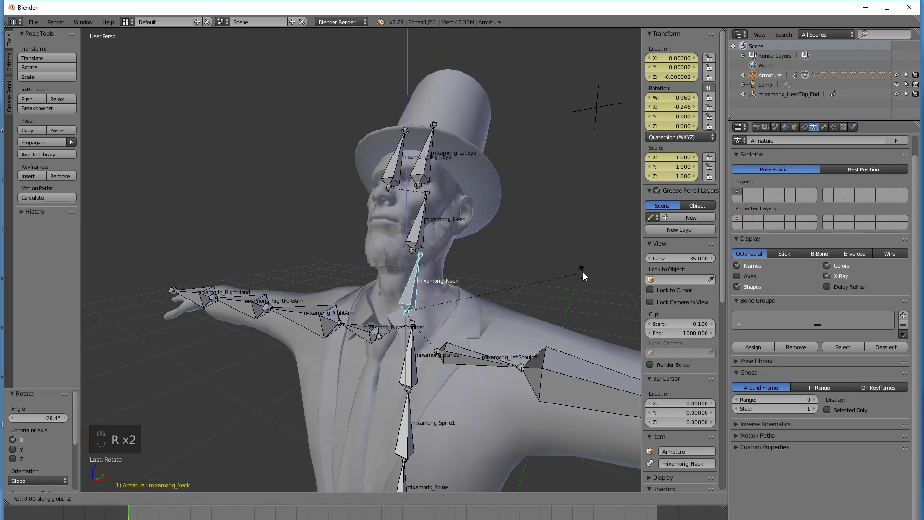
click(469, 347)
key(r)
key(x)
click(518, 287)
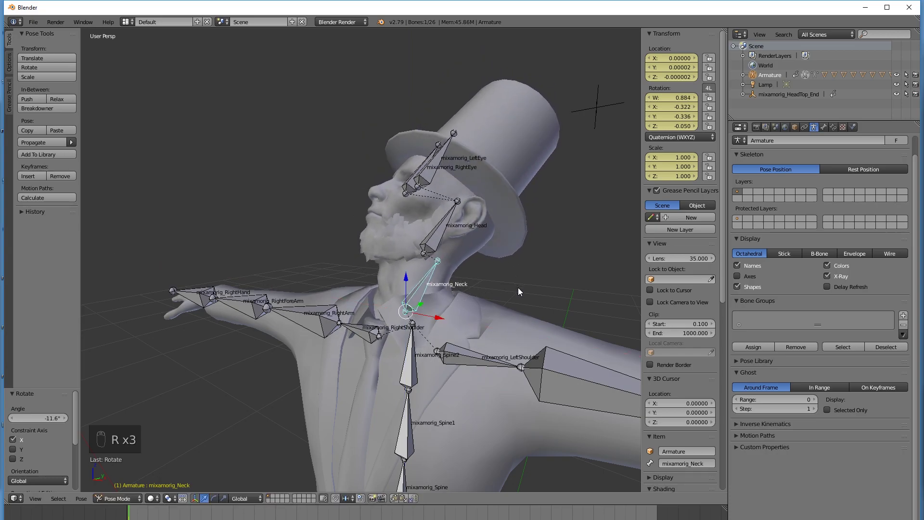
Select the Body mesh and apply its Armature modifier as a shape key
key(shift+f)
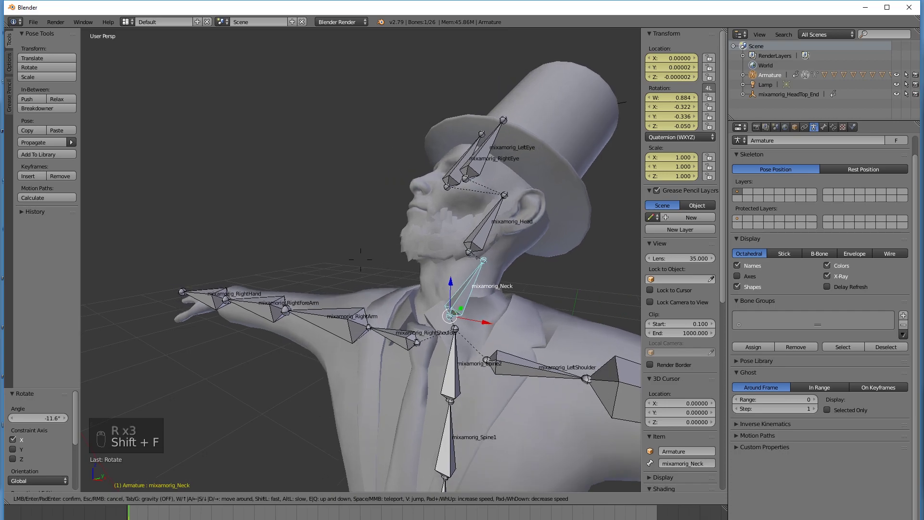
key(s)
key(w)
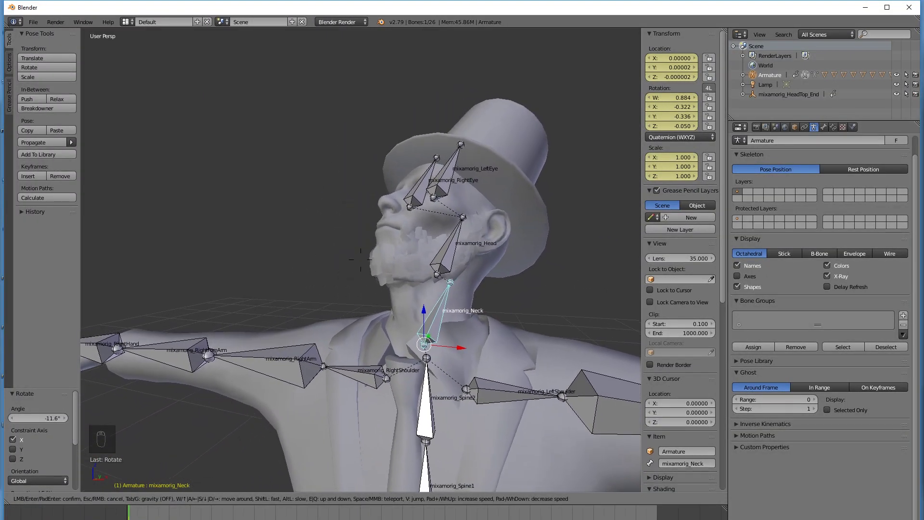
click(362, 262)
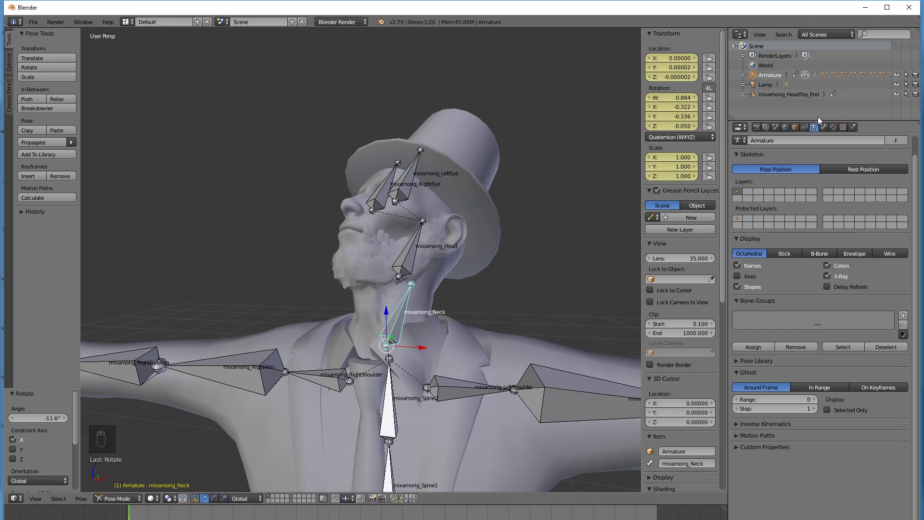
scroll(808, 185, up, 2)
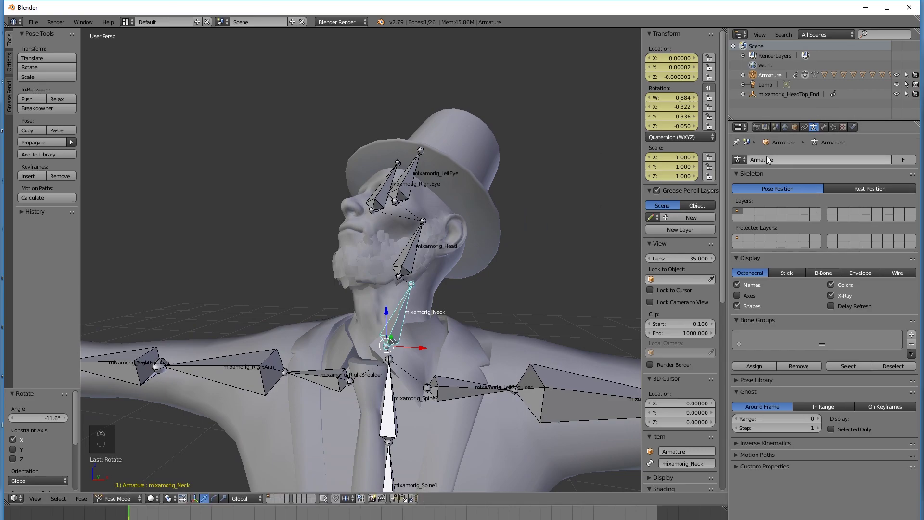
right_click(423, 206)
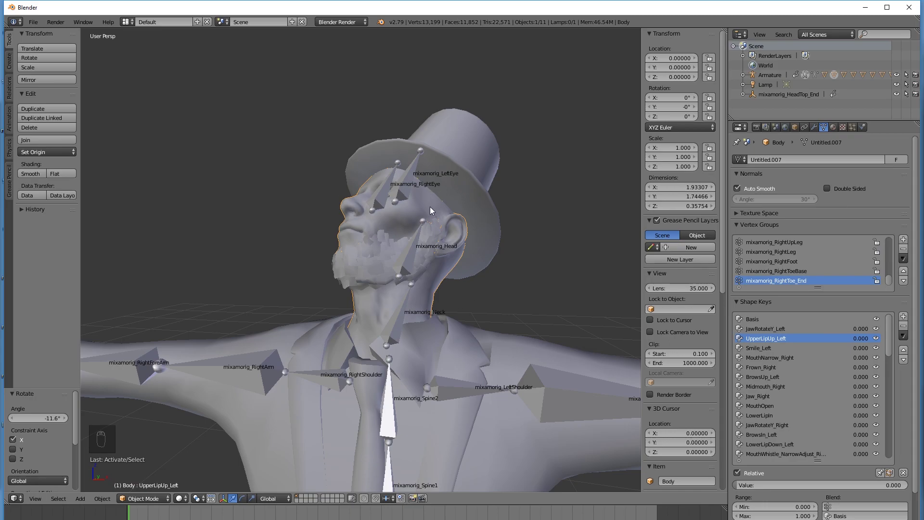
click(813, 127)
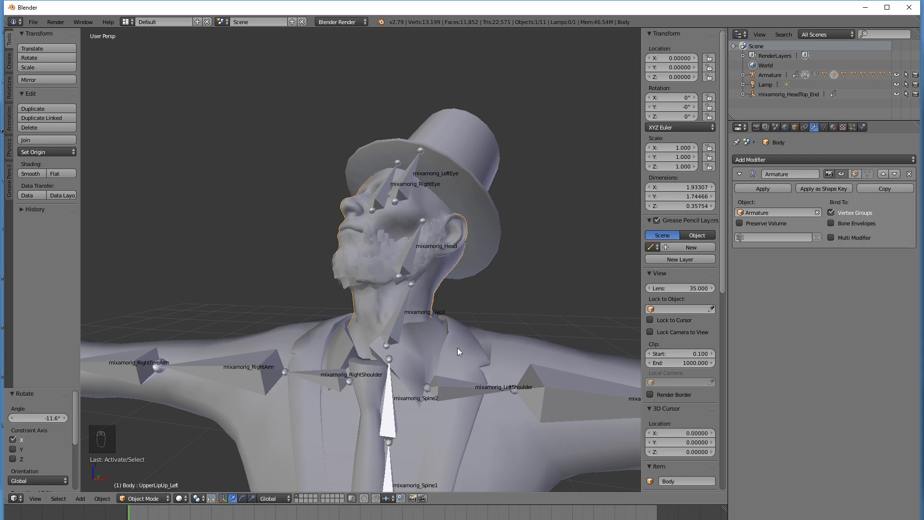
click(820, 188)
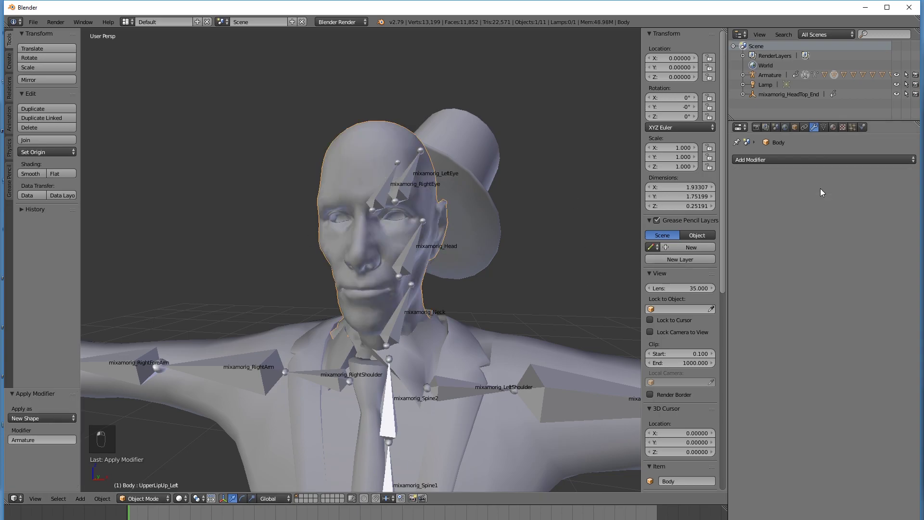
Add a new Armature modifier to the Body mesh with Armature as its object
click(815, 161)
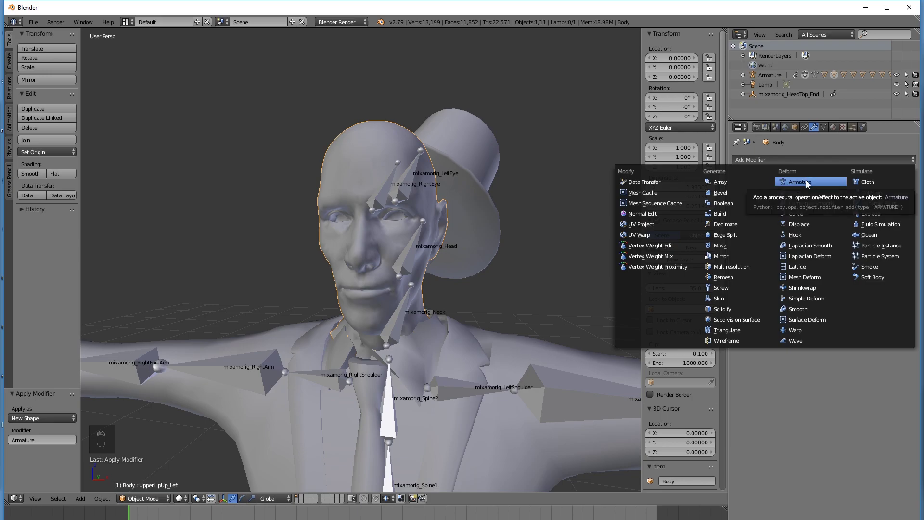
click(808, 183)
click(783, 213)
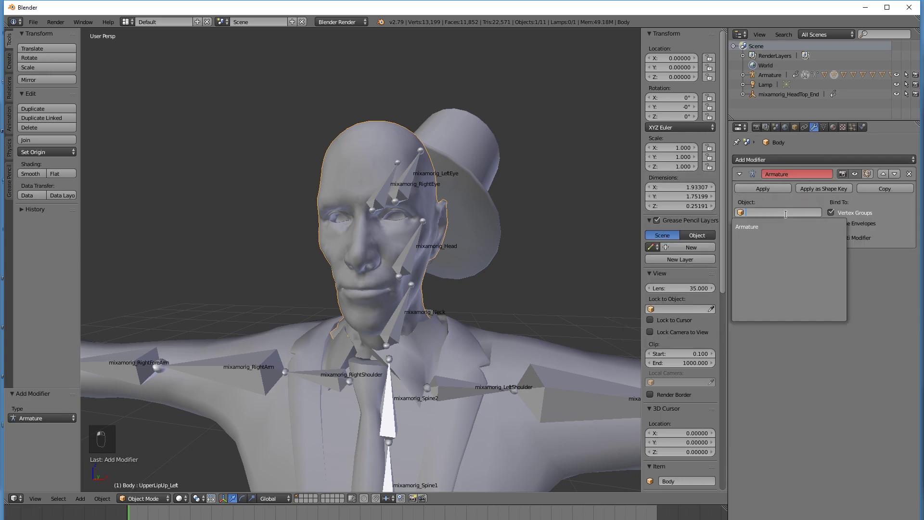
click(782, 226)
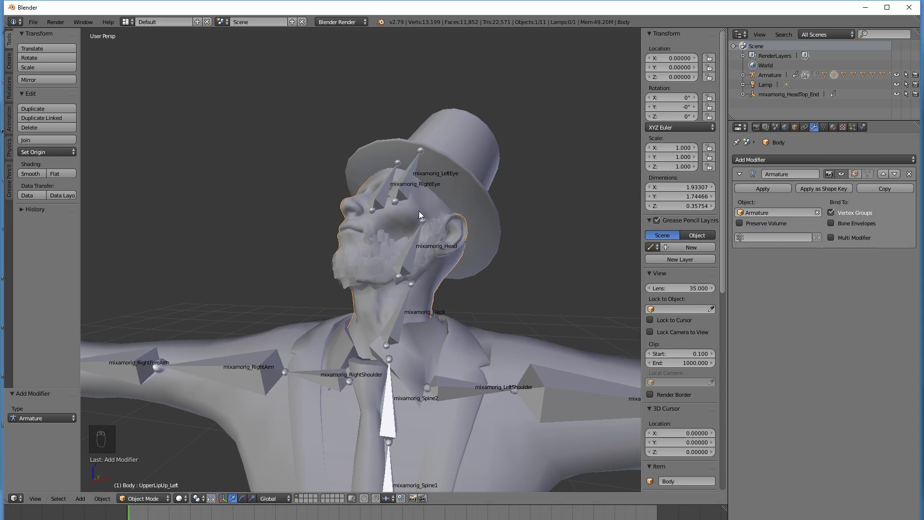
Select all bones of the armature and clear their pose rotation, scale and location
right_click(415, 247)
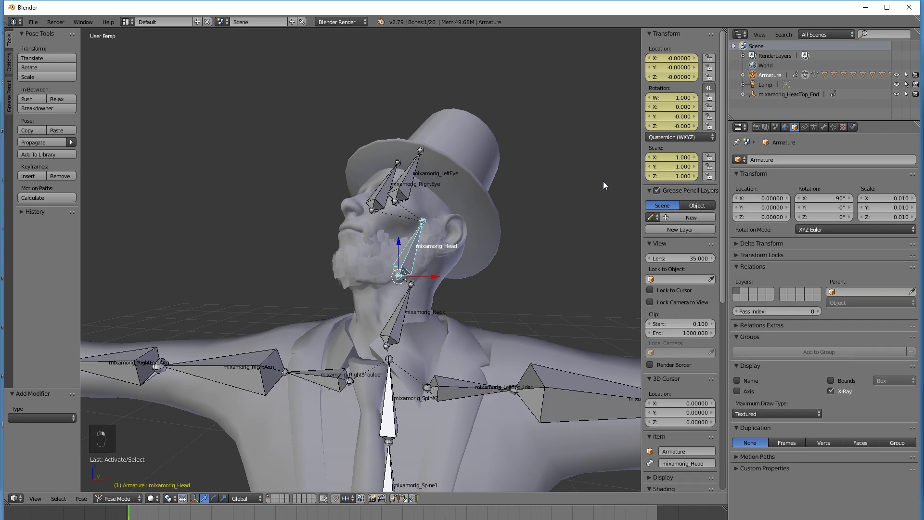
key(a)
key(a)
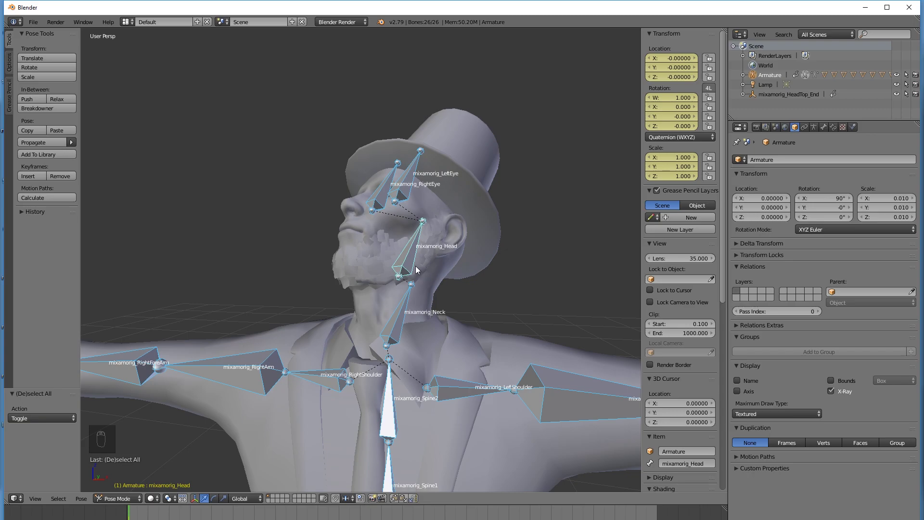
key(alt+r)
key(alt+s)
key(alt+g)
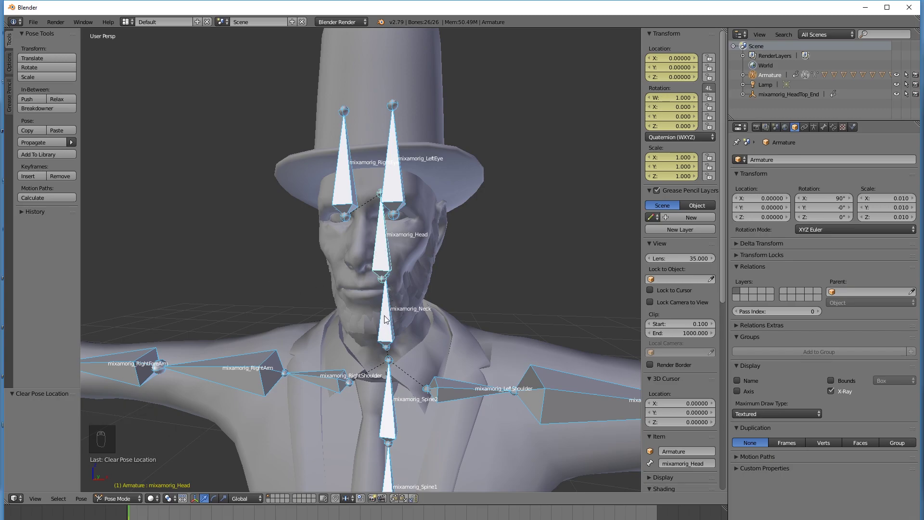
Select the Armature shape key on the Body mesh and test its value, leaving it at 0
right_click(384, 275)
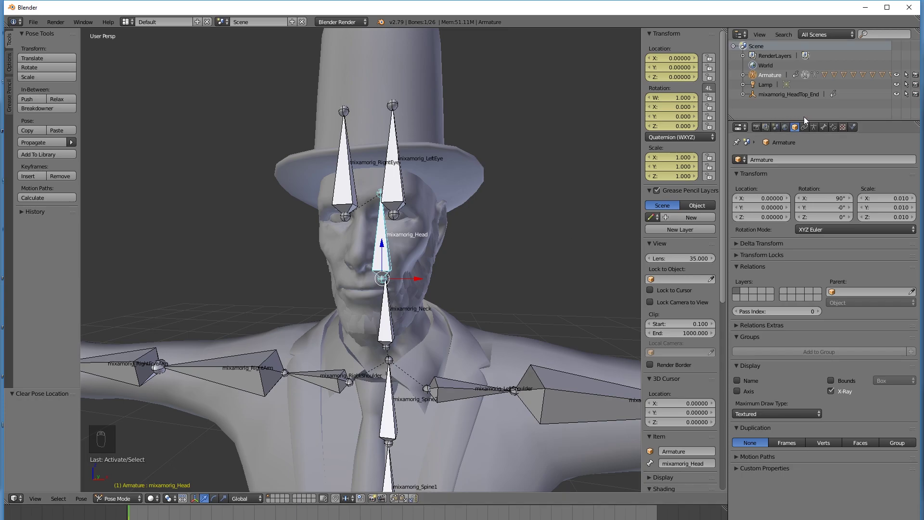
right_click(433, 202)
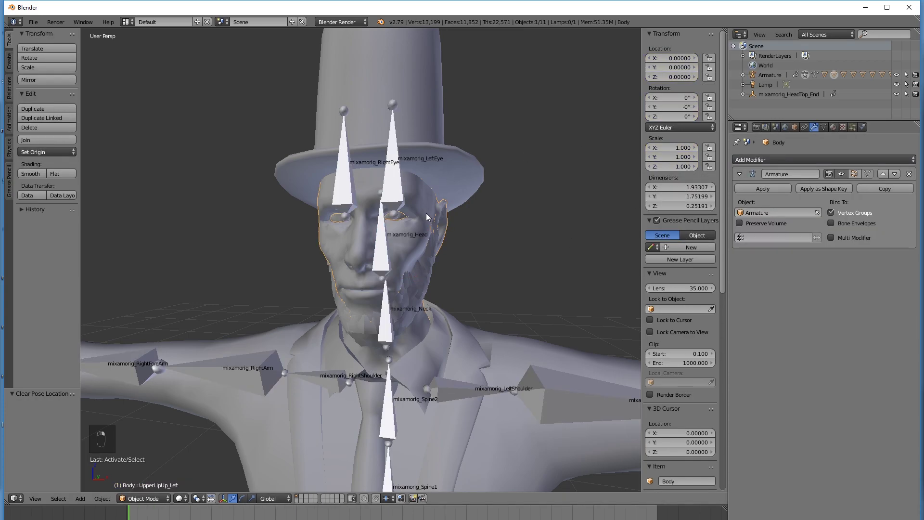
click(824, 126)
scroll(821, 357, down, 10)
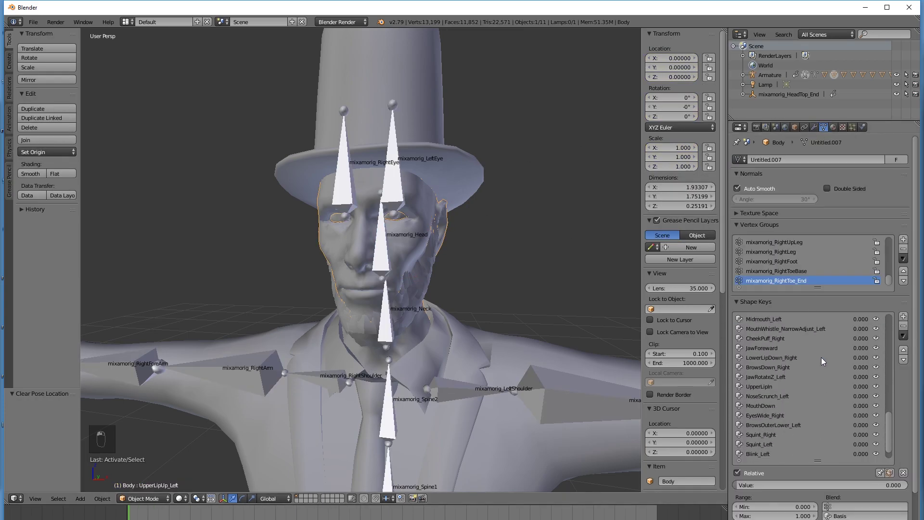
click(761, 454)
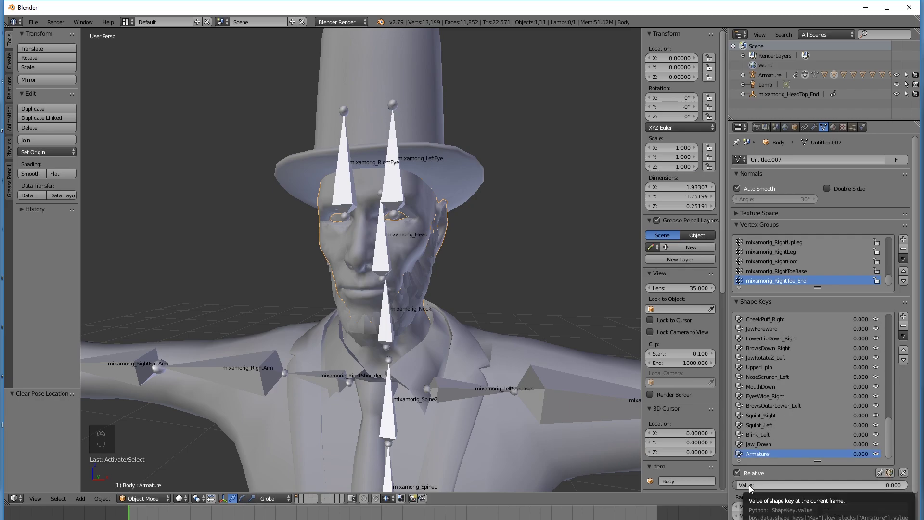
mouse_move(749, 485)
mouse_down()
mouse_move(917, 485)
mouse_move(736, 485)
mouse_up()
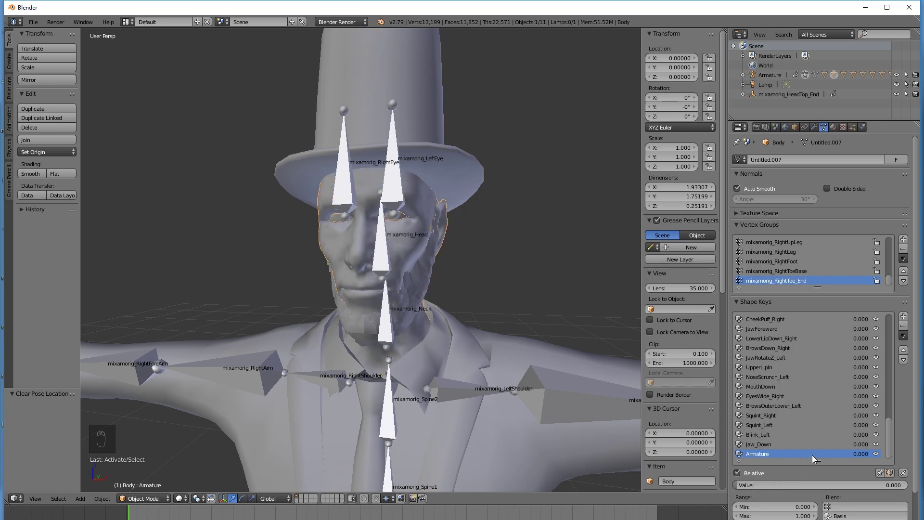
Rename the Armature shape key to headrotarion
double_click(757, 454)
text(headrotation)
key(Return)
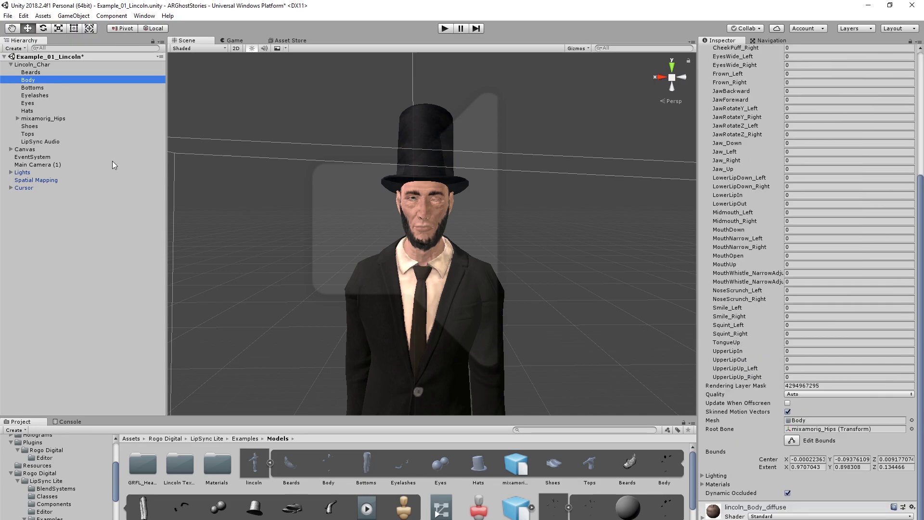
Examine the blend shapes of Lincoln_Char's U phoneme in Unity's Lip Sync component, and return to Blender
click(44, 66)
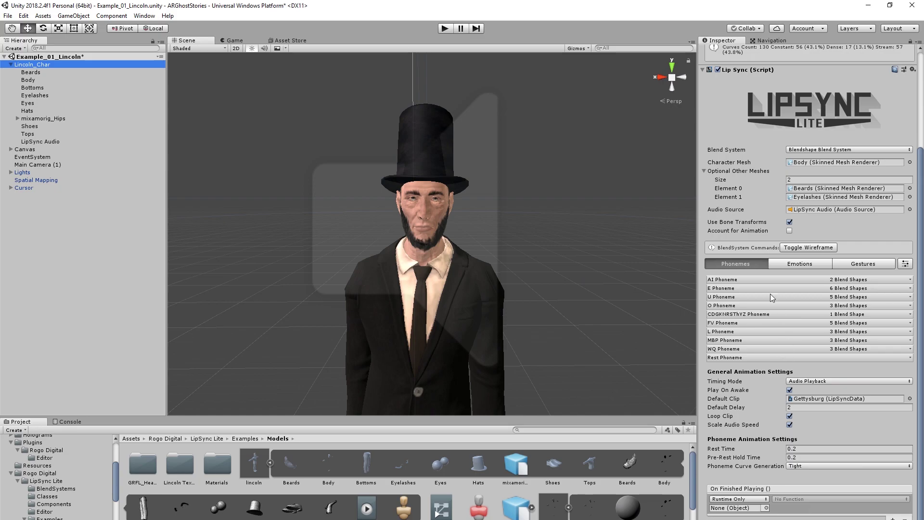
click(743, 297)
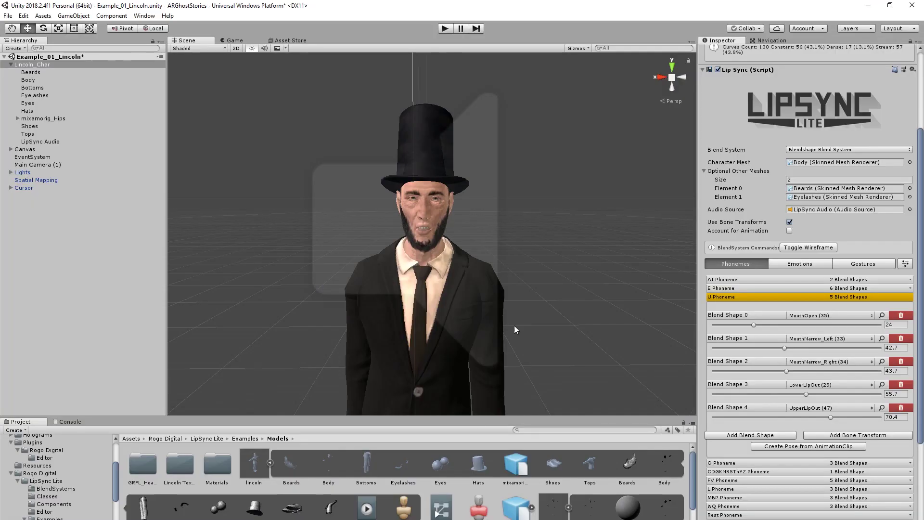
click(868, 5)
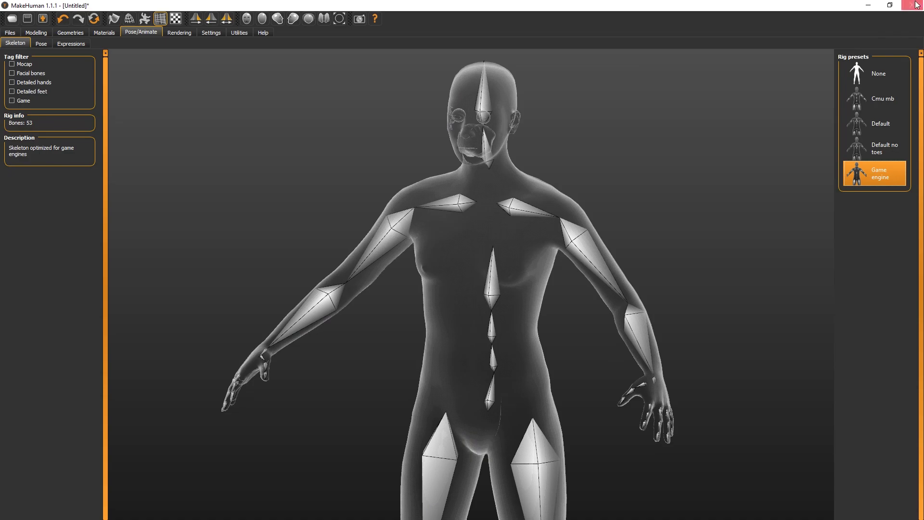
Quit MakeHuman without saving the changes, and start it again from makehuman.exe in the makehuman-1.1.1-win32 folder
click(912, 5)
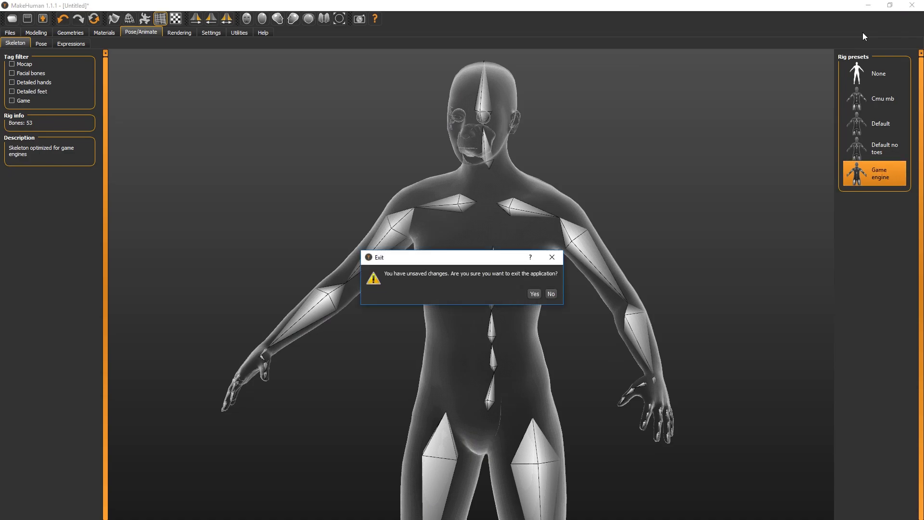
click(534, 293)
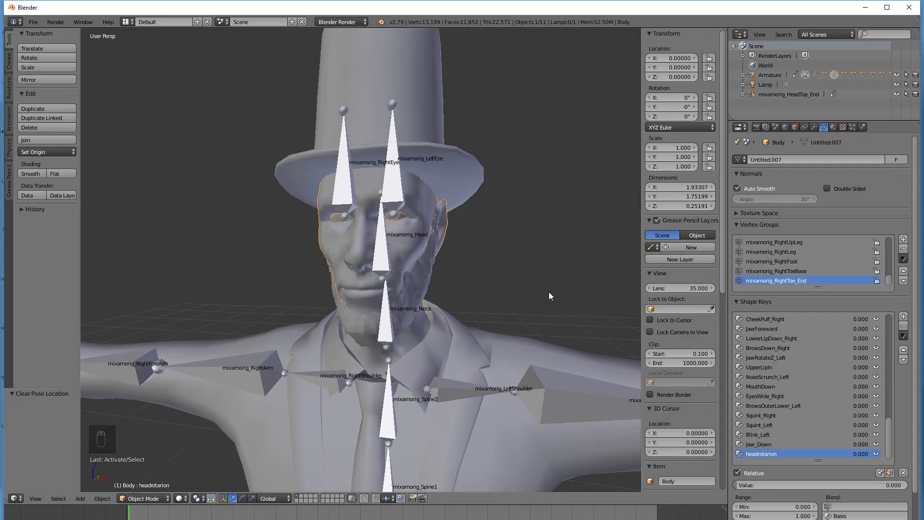
click(395, 1)
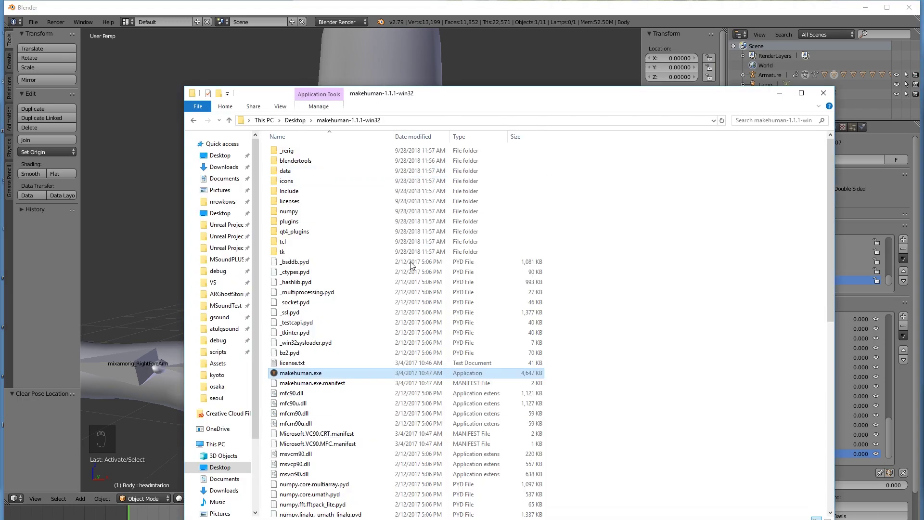
scroll(432, 200, down, 5)
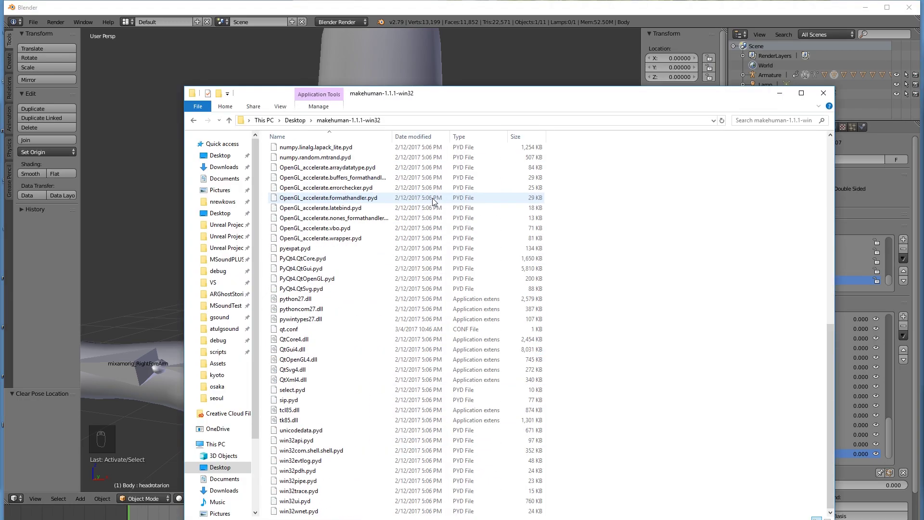
scroll(433, 200, up, 5)
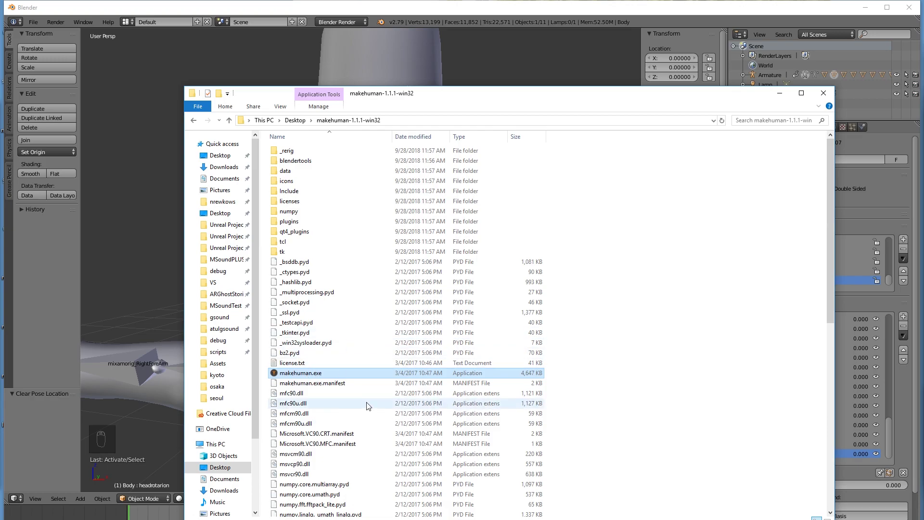
double_click(320, 374)
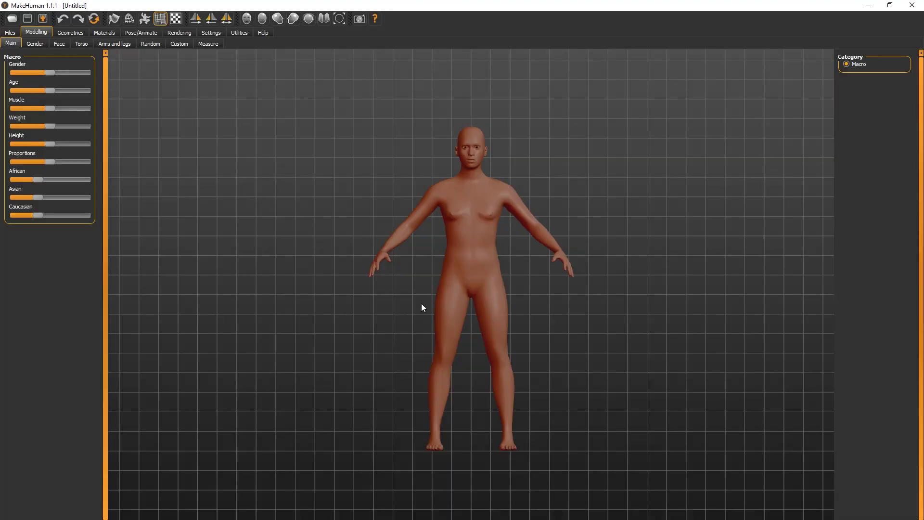
Examine the default human model's face, torso and full body from the front and at an angle
scroll(491, 143, up, 5)
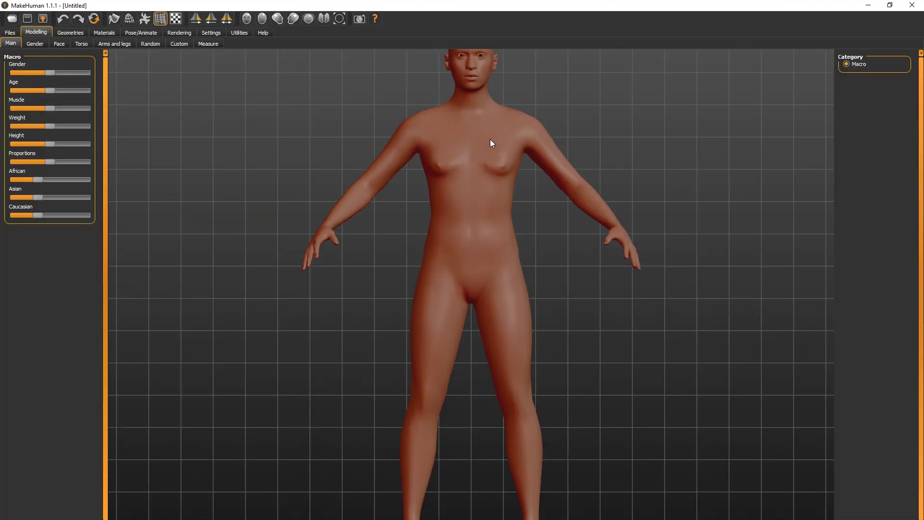
middle_drag(490, 139, 492, 250)
scroll(510, 129, up, 5)
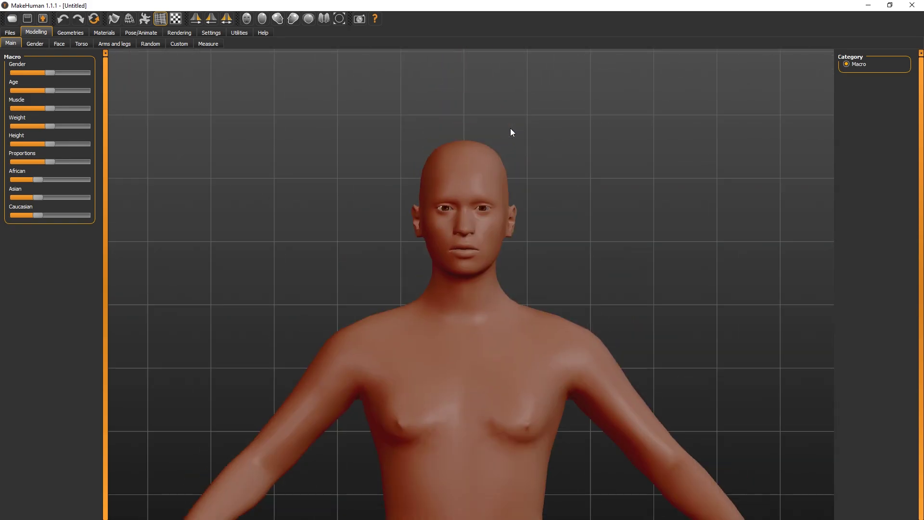
scroll(510, 129, up, 2)
scroll(444, 311, up, 3)
scroll(461, 291, down, 6)
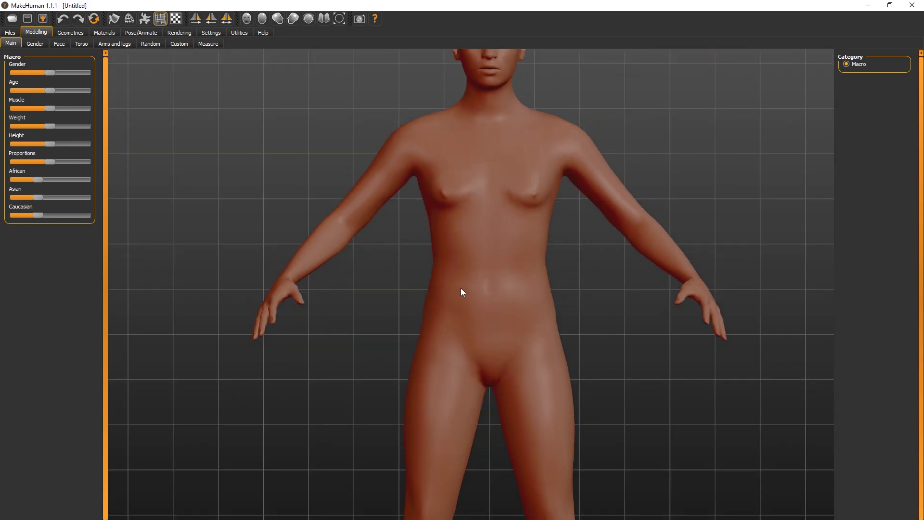
scroll(460, 288, down, 6)
scroll(460, 287, up, 7)
scroll(469, 269, down, 4)
scroll(467, 237, up, 6)
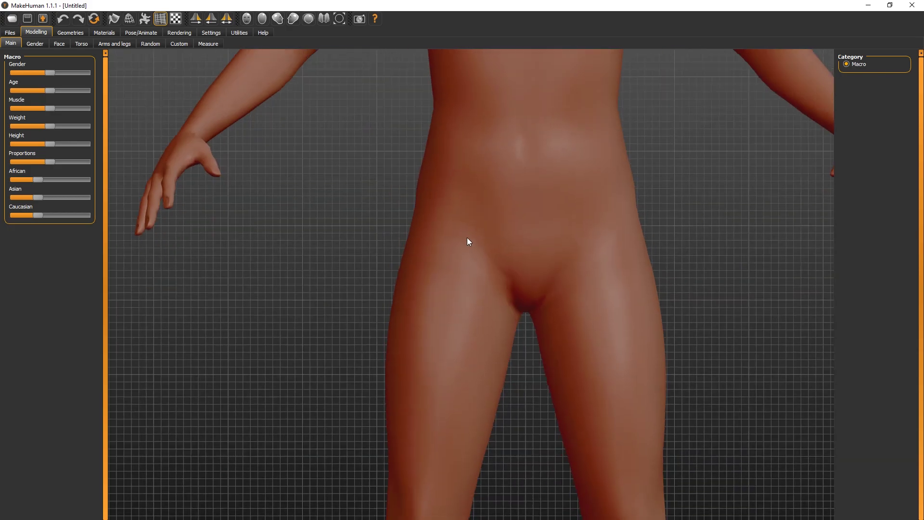
middle_drag(467, 238, 560, 275)
scroll(446, 280, down, 3)
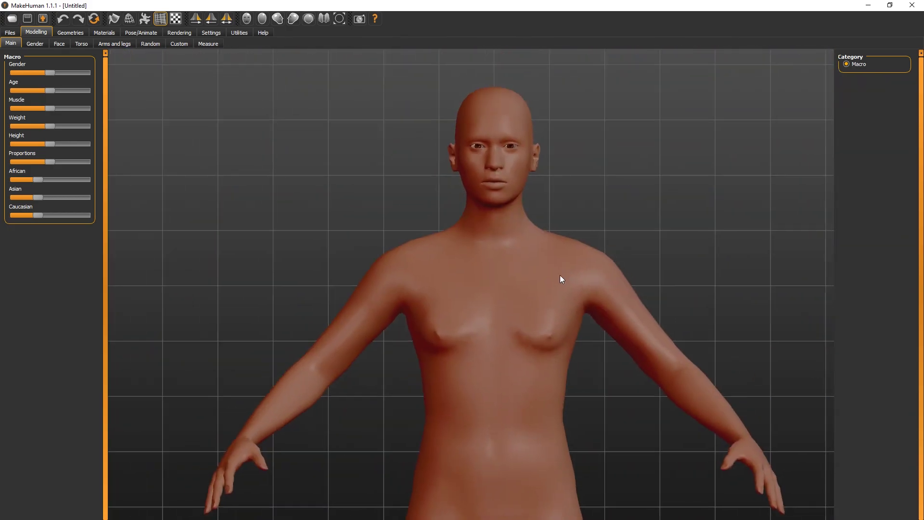
scroll(553, 336, up, 4)
scroll(519, 241, down, 5)
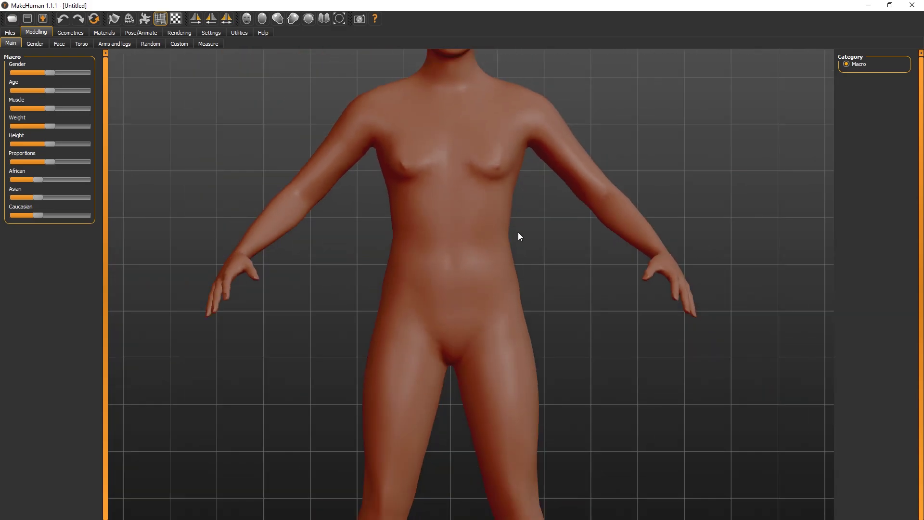
scroll(521, 225, up, 8)
scroll(495, 263, down, 2)
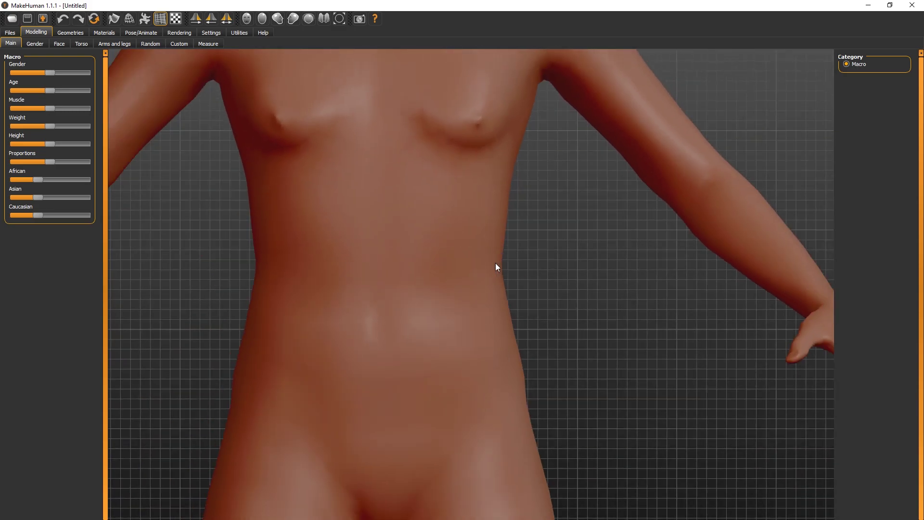
scroll(495, 263, down, 5)
drag(496, 263, 550, 218)
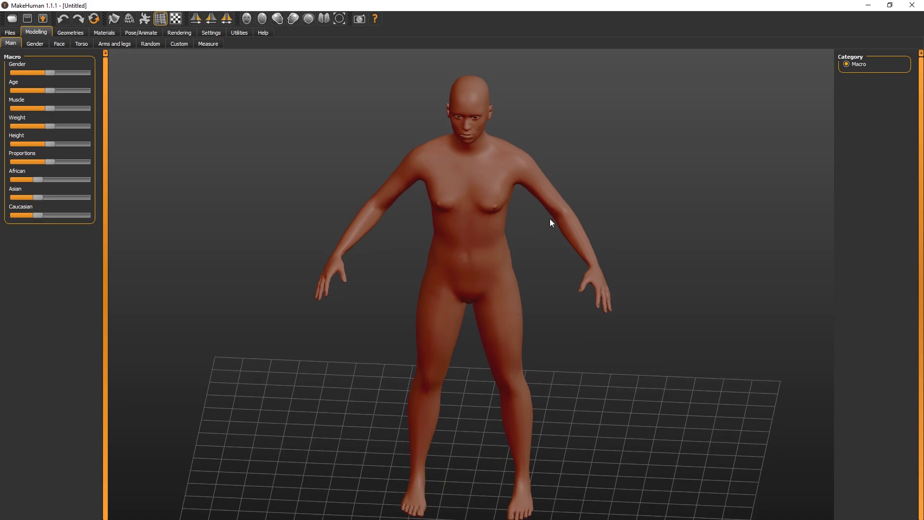
scroll(544, 319, down, 1)
scroll(503, 120, up, 6)
scroll(459, 246, up, 2)
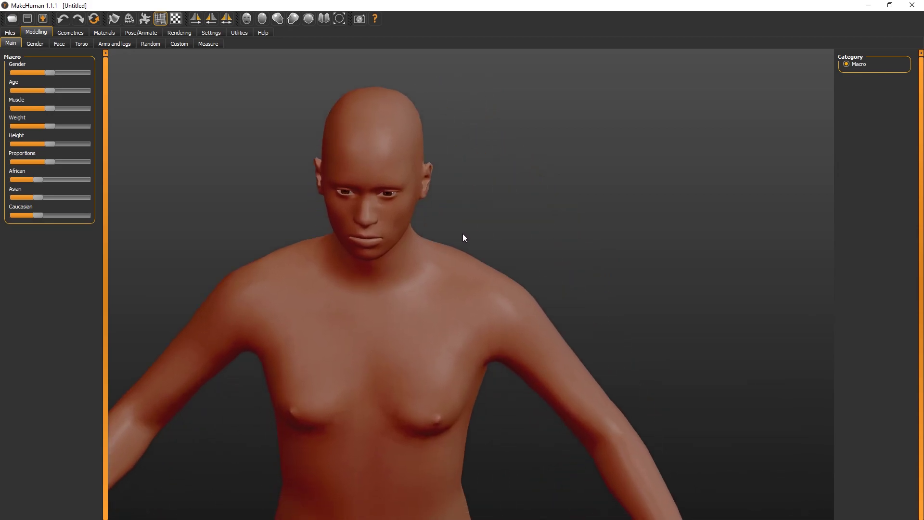
drag(463, 234, 395, 186)
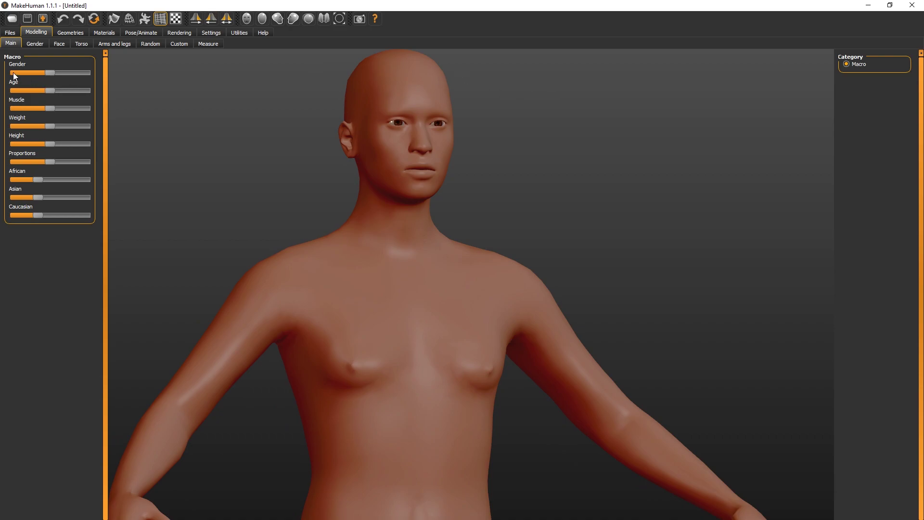
Raise the human's Gender macro to its male extreme and check the changed body
drag(48, 73, 84, 72)
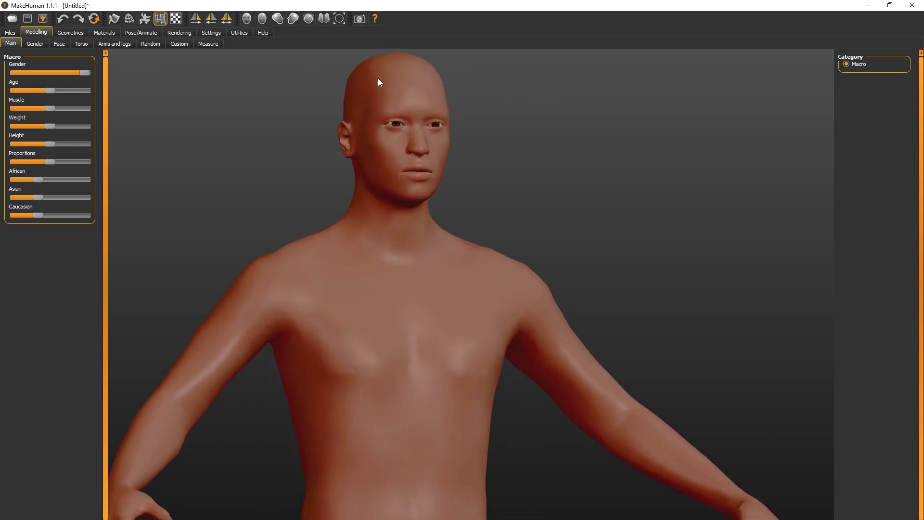
scroll(374, 129, down, 6)
scroll(373, 128, up, 8)
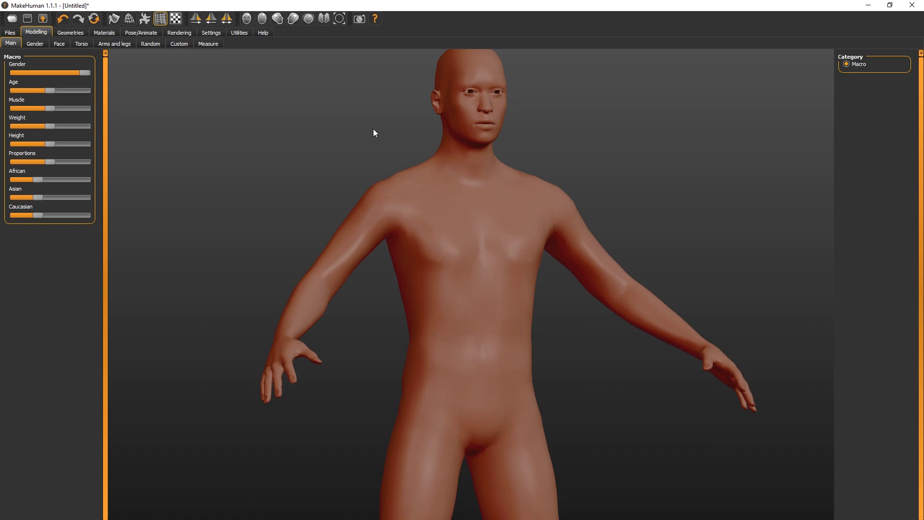
scroll(371, 139, down, 5)
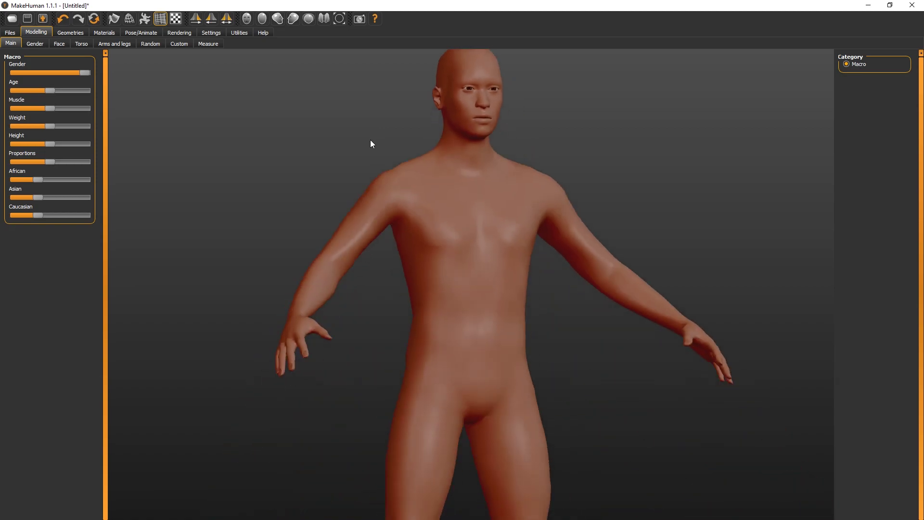
scroll(371, 140, up, 1)
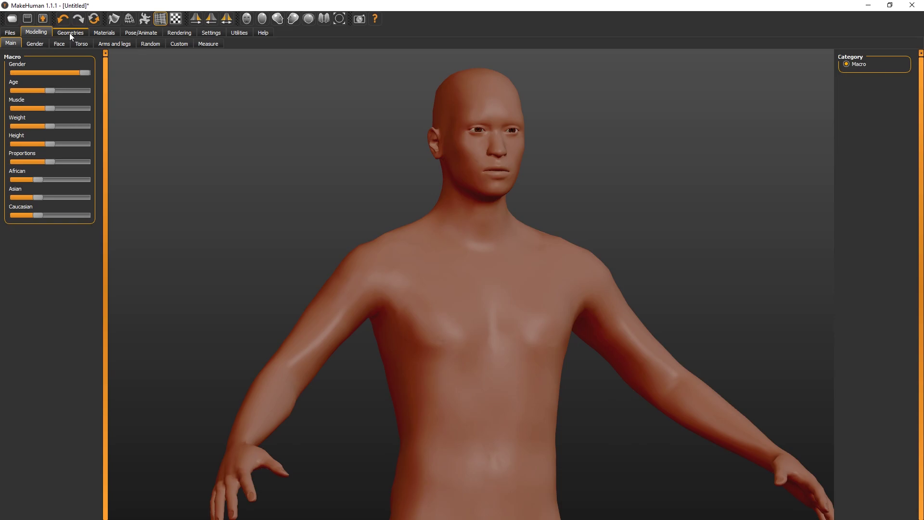
Try the Middleage caucasian male, Middleage asian male and Toon01 skin materials on the human, and restore the Default skin
click(144, 33)
click(106, 32)
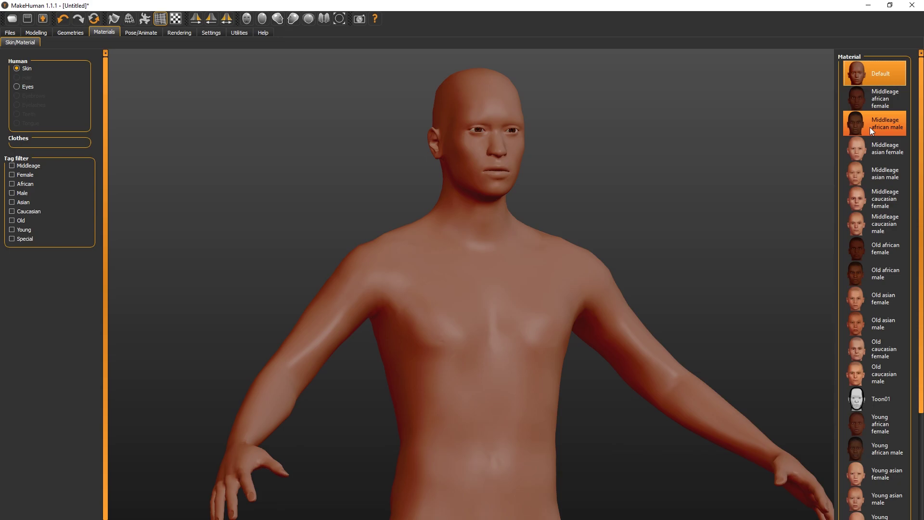
click(882, 223)
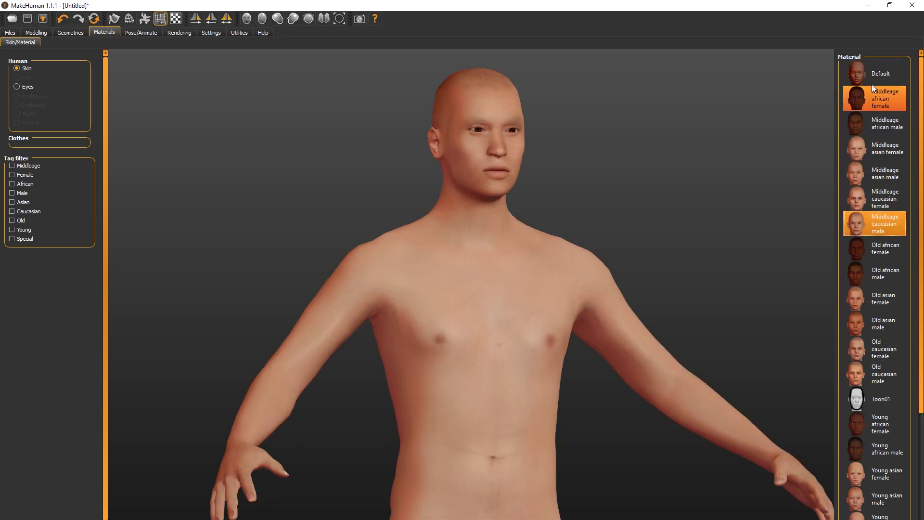
click(885, 172)
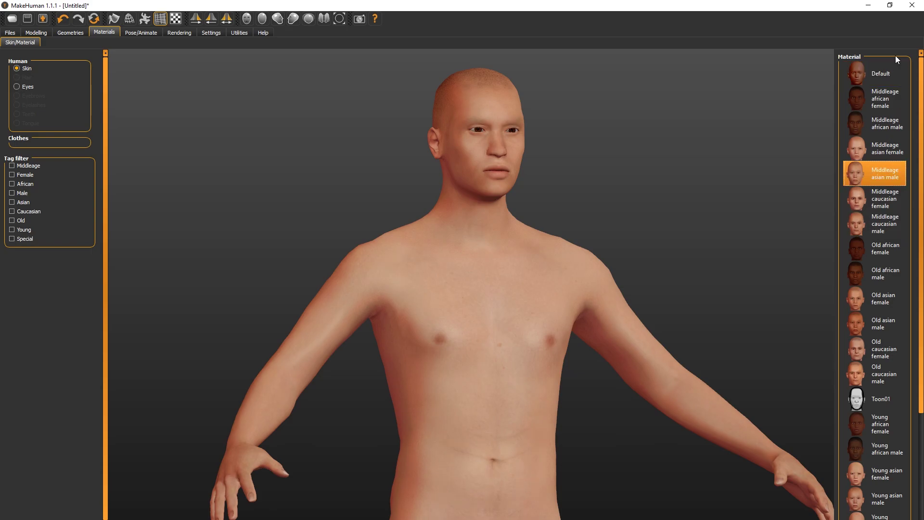
click(888, 72)
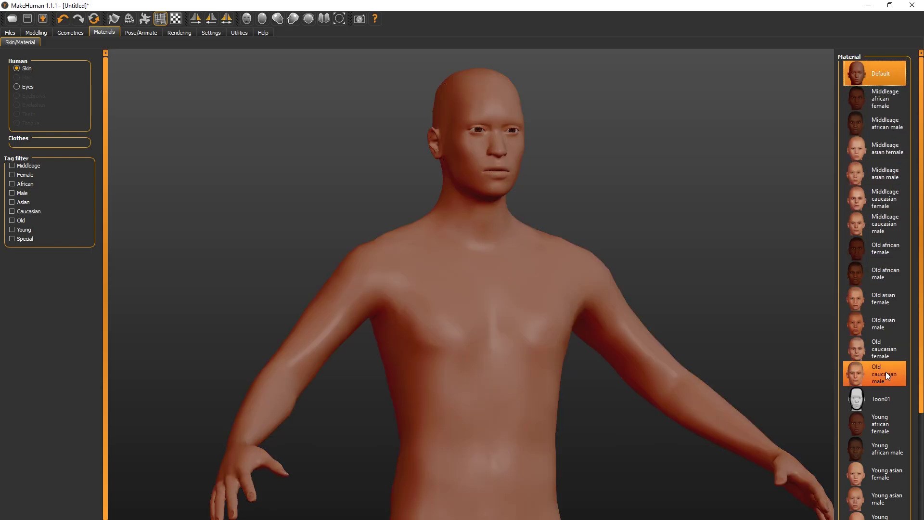
click(884, 399)
click(882, 75)
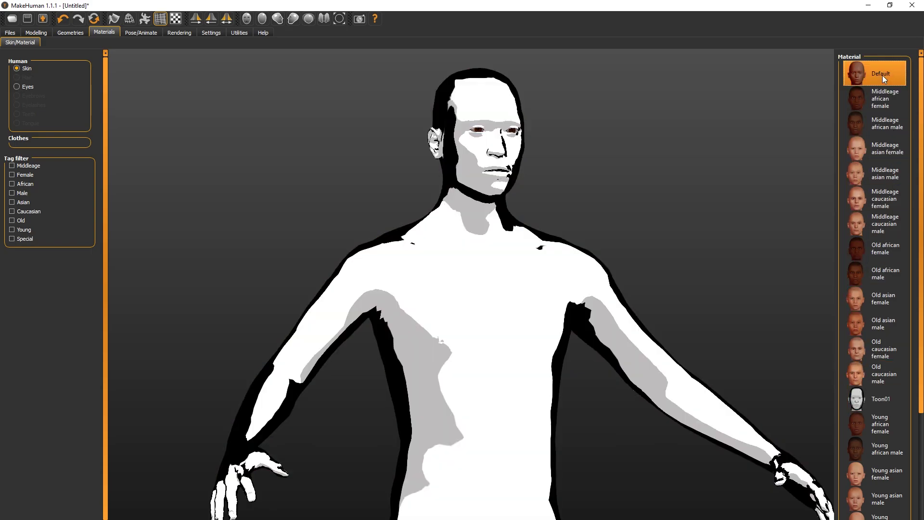
Apply the Default rig preset to the human and inspect its body and facial bones
click(136, 34)
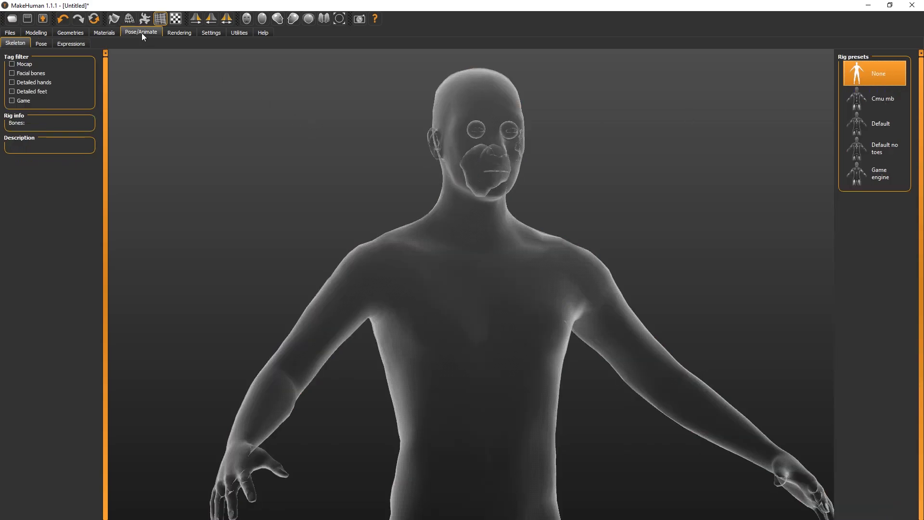
click(165, 33)
click(148, 32)
click(870, 126)
scroll(588, 139, down, 5)
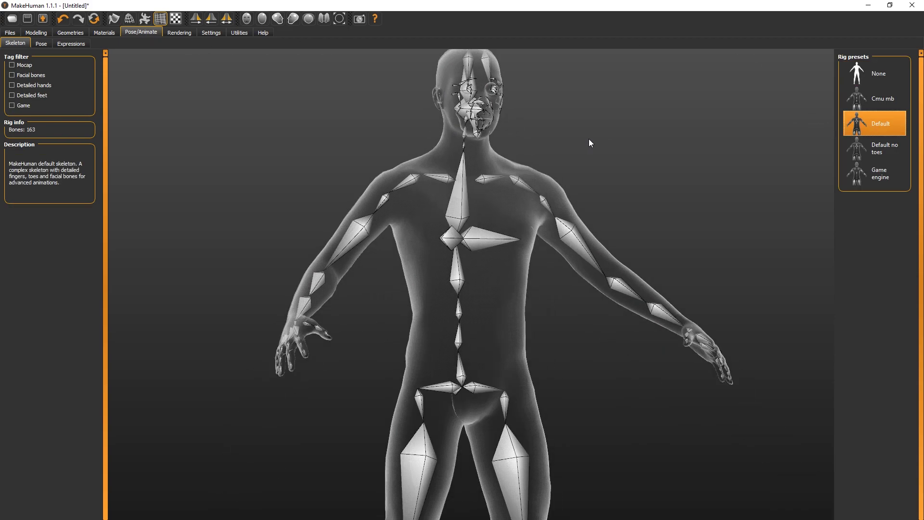
drag(546, 377, 532, 262)
scroll(519, 197, up, 8)
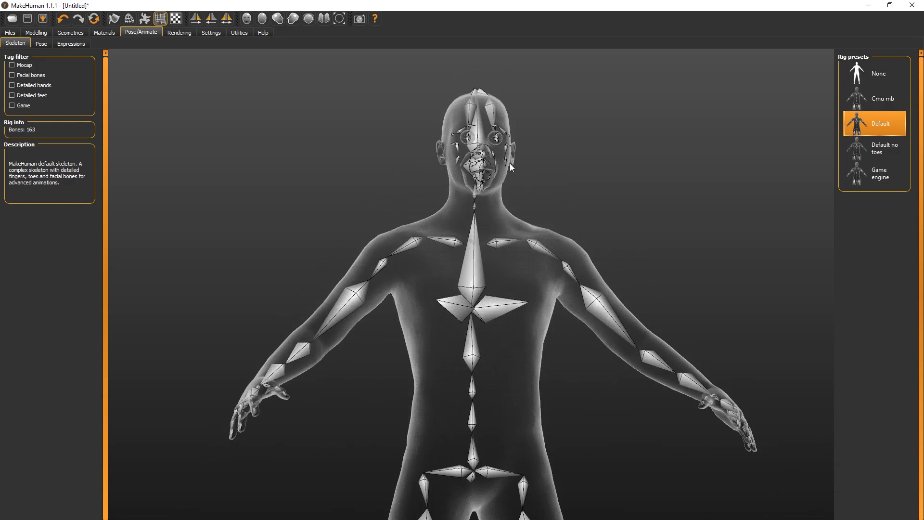
drag(606, 392, 573, 318)
scroll(571, 314, down, 3)
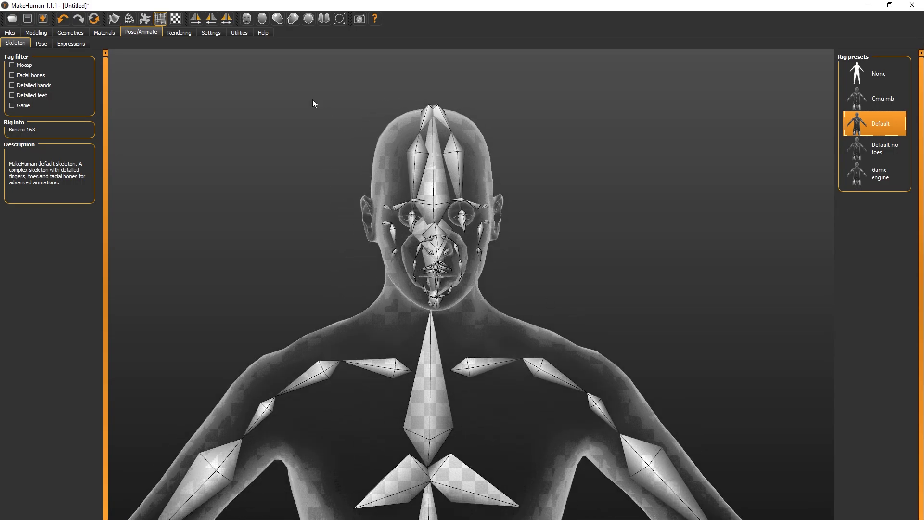
Look through the options for poses, expressions, skin materials and general settings
click(41, 44)
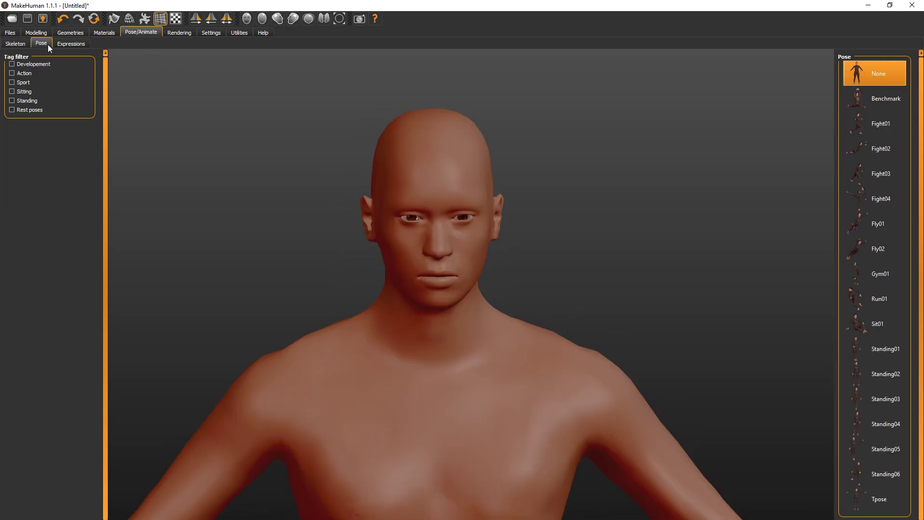
click(71, 43)
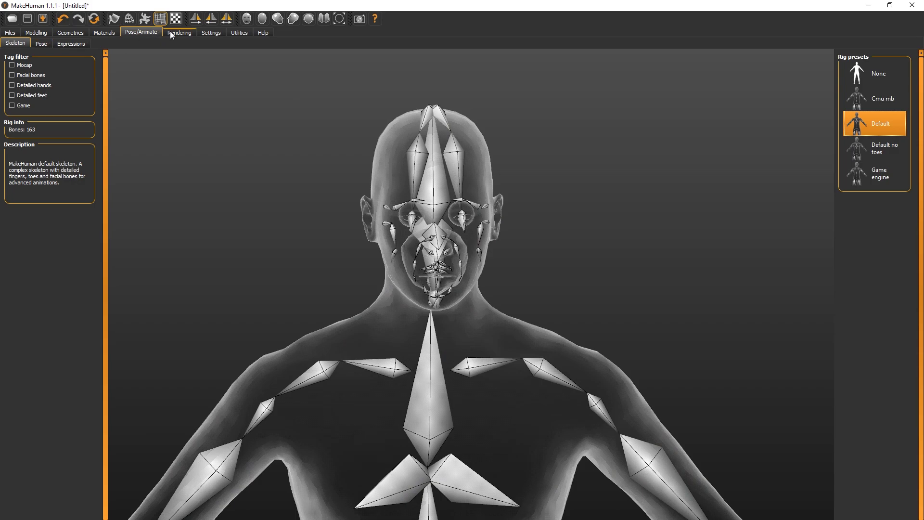
click(170, 33)
click(124, 33)
click(113, 32)
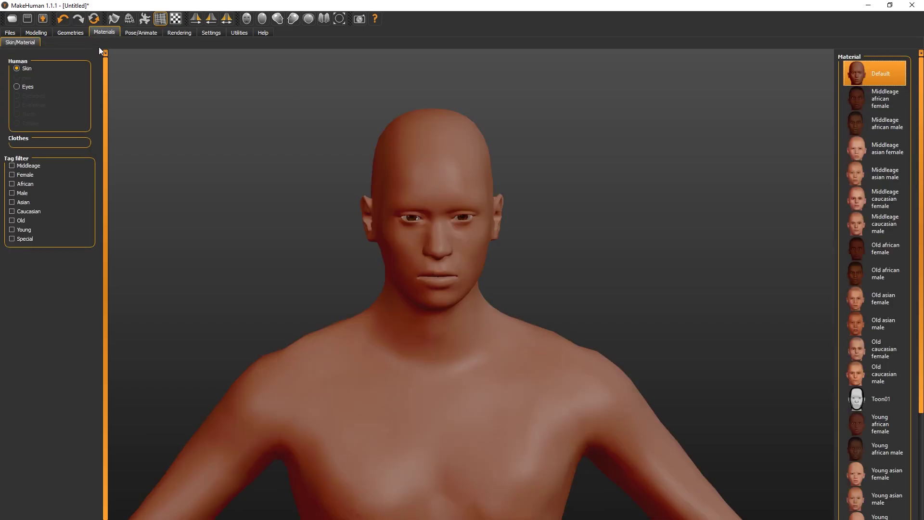
click(213, 31)
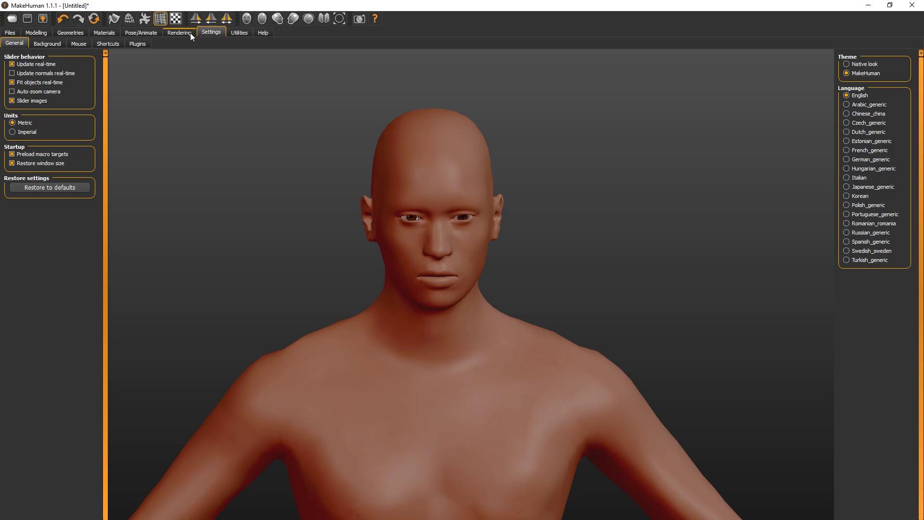
click(228, 33)
click(184, 33)
Look through the geometry options for the human, from clothes to the available tongue models
click(73, 32)
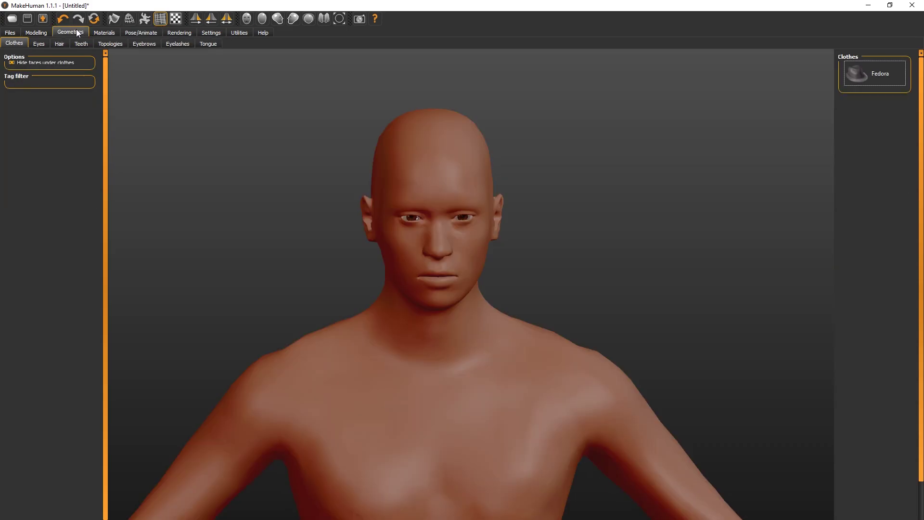
click(44, 33)
click(60, 32)
click(207, 43)
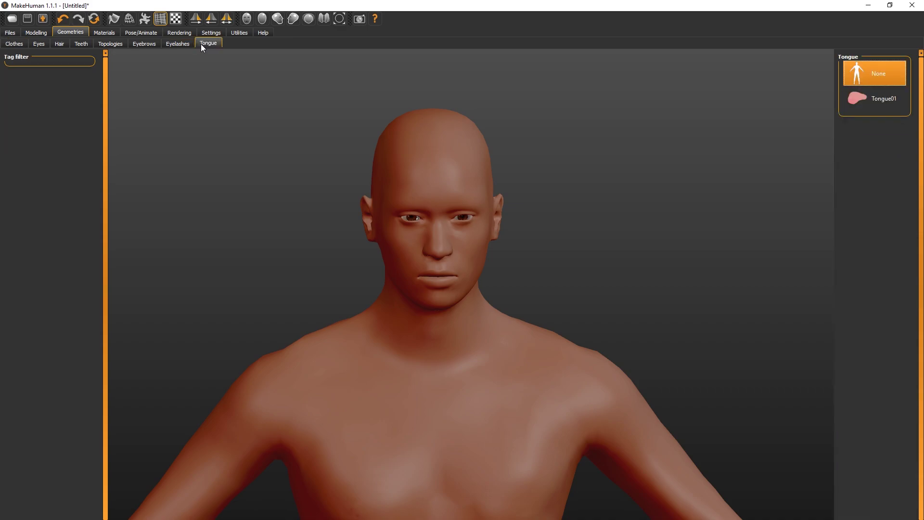
Add the Tongue01 model to the human and review the eyelash, eyebrow, skin material and rig preset options
click(855, 98)
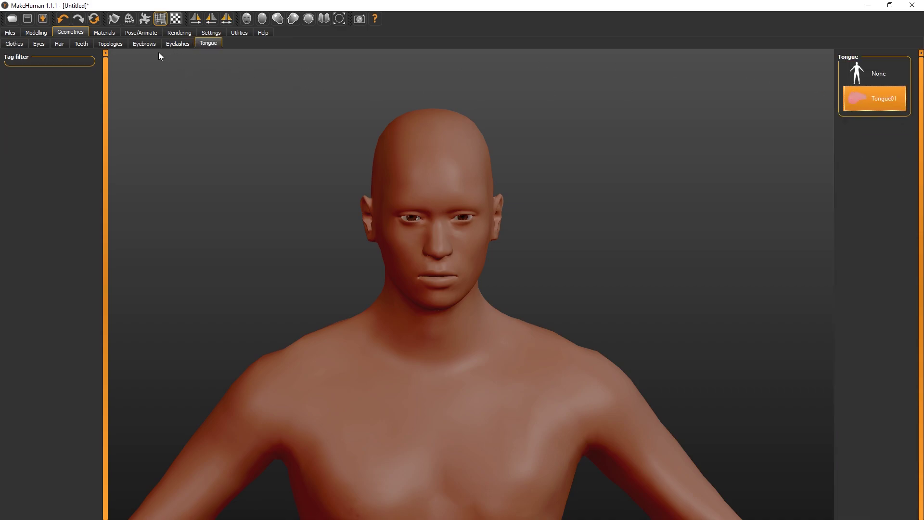
click(172, 43)
click(146, 42)
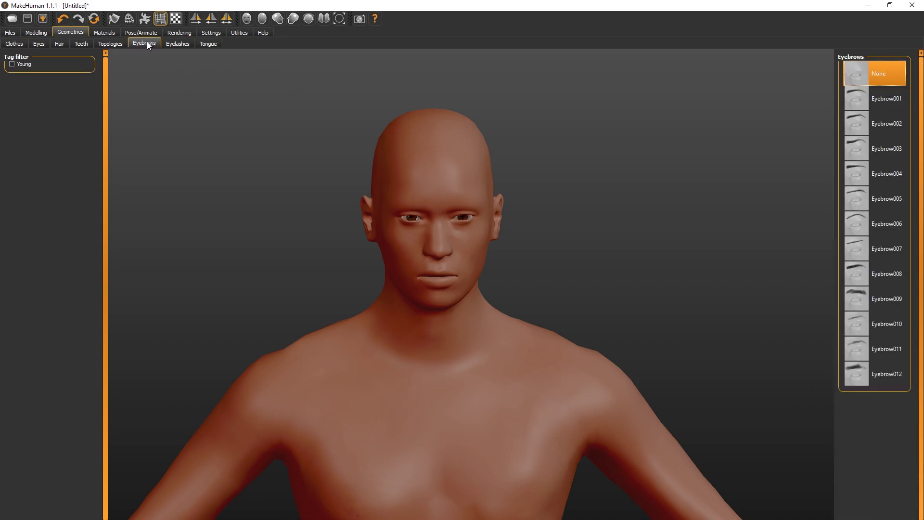
click(207, 44)
click(106, 33)
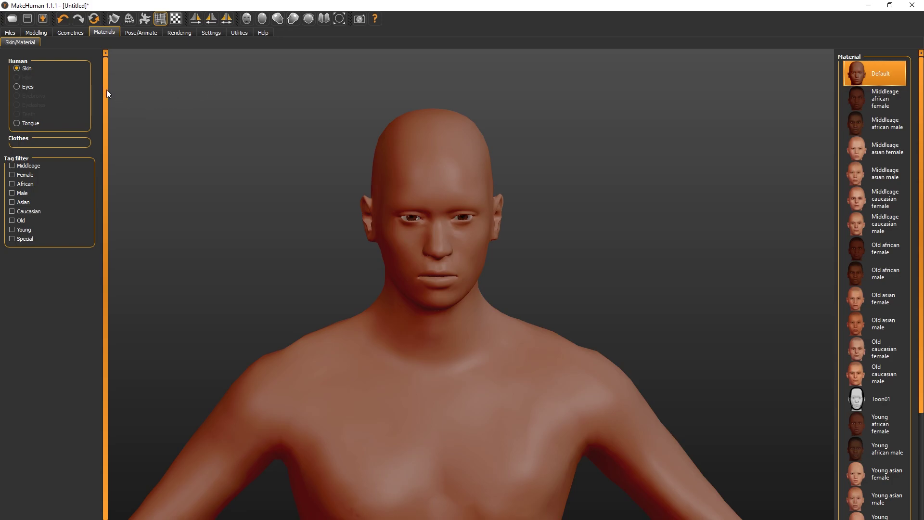
click(153, 33)
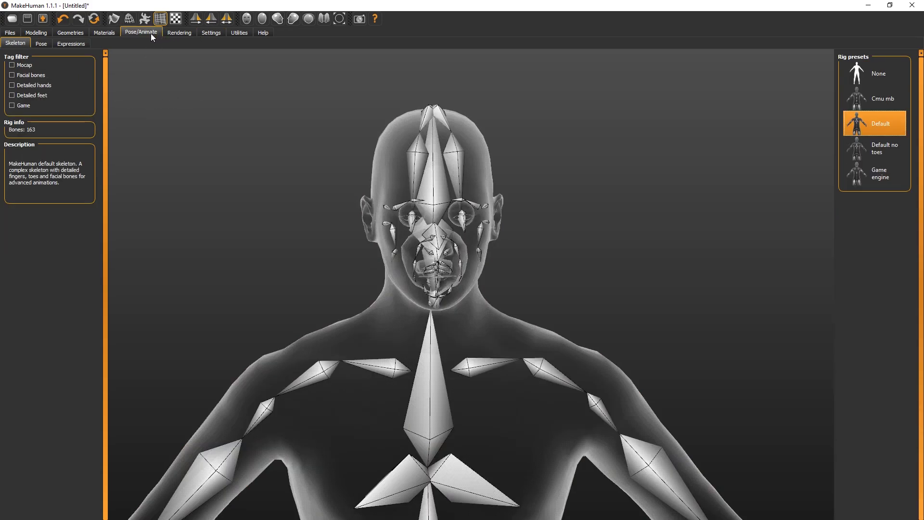
Export the human as a Filmbox (fbx) mesh named makehumanexample to the Desktop
click(12, 33)
click(58, 43)
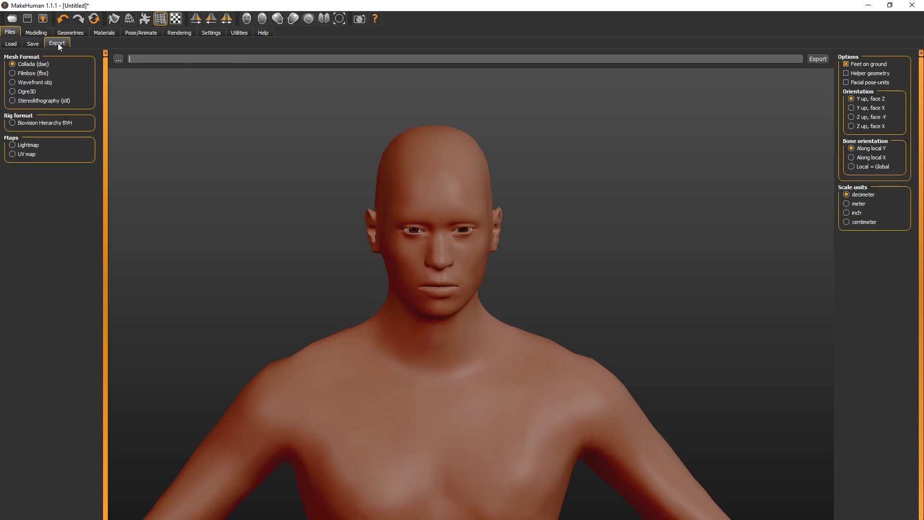
click(12, 73)
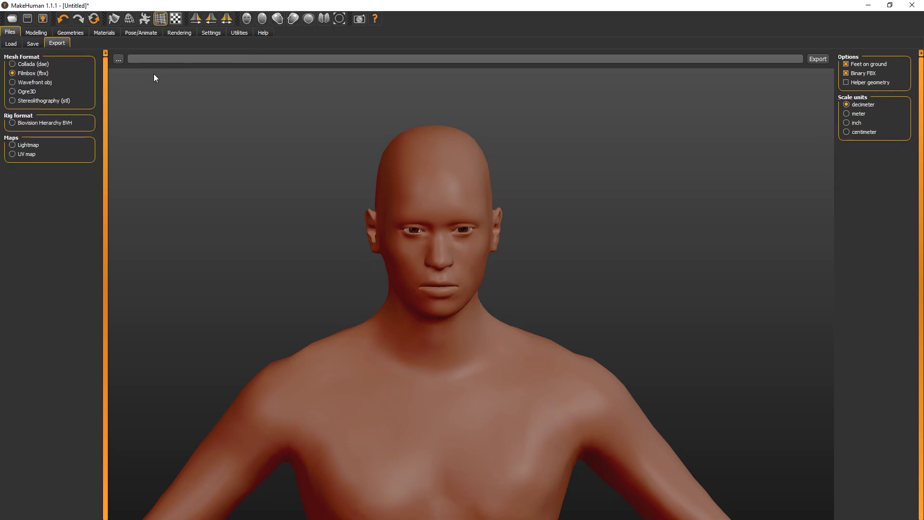
click(117, 61)
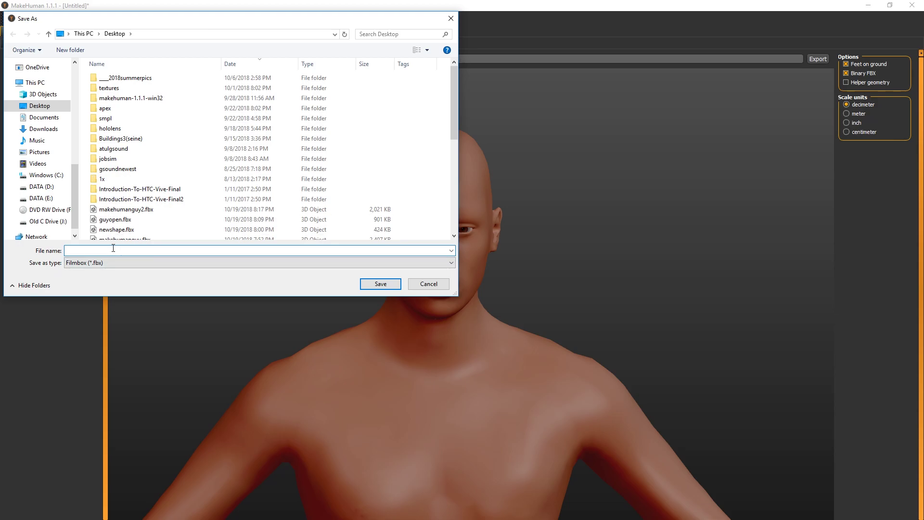
text(makehumanexam)
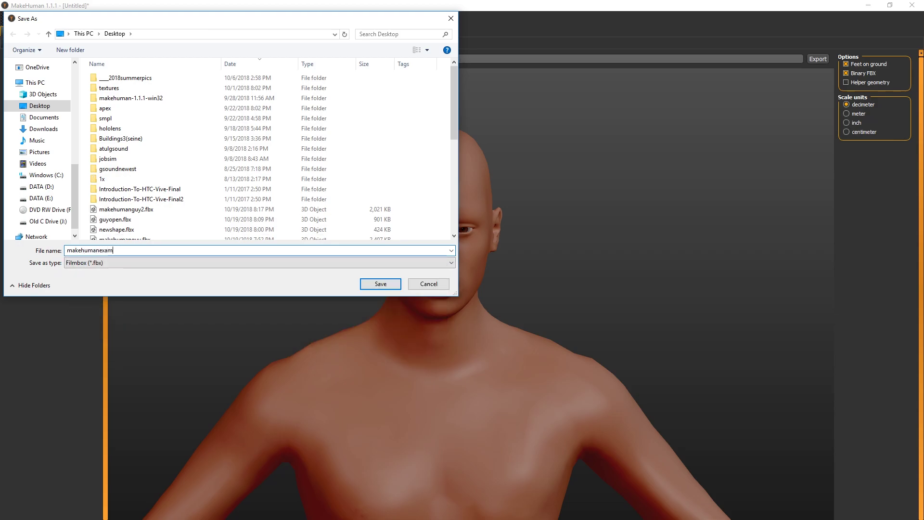
text(ple)
key(Return)
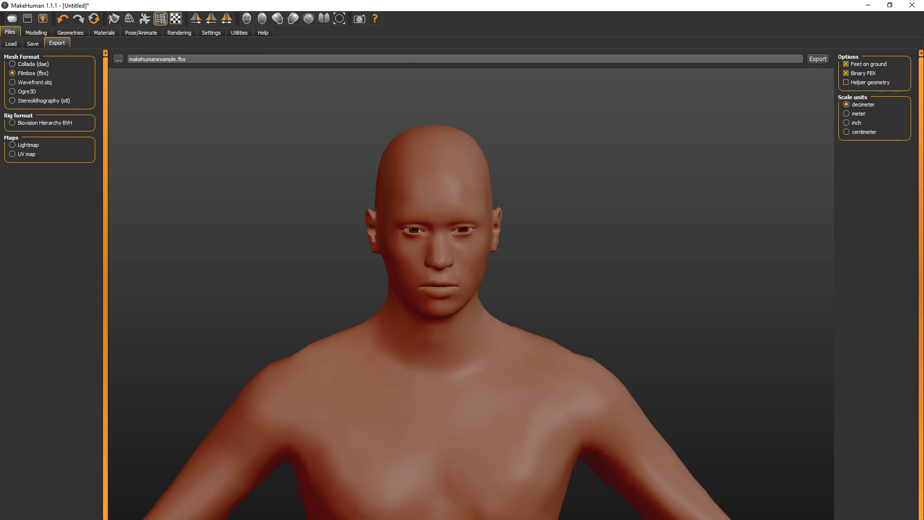
Minimize MakeHuman and launch a new Blender session
click(869, 5)
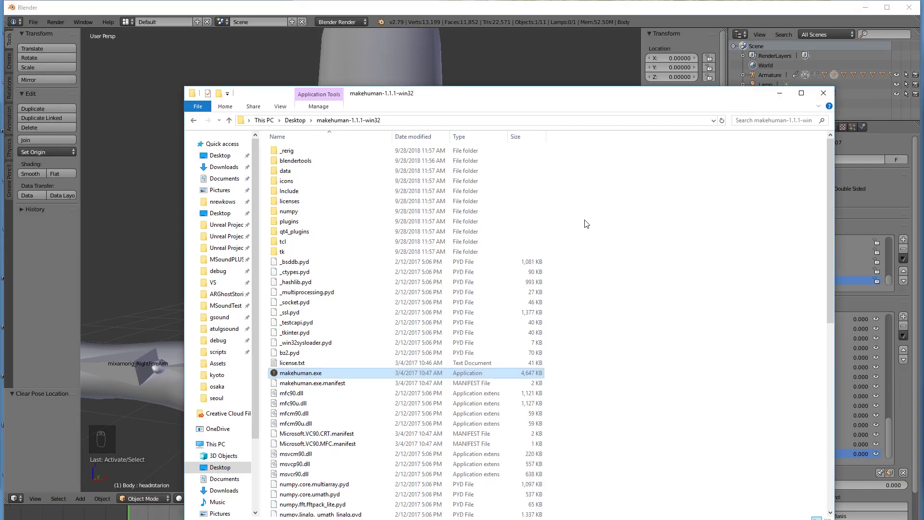
key(super)
text(blen)
key(Return)
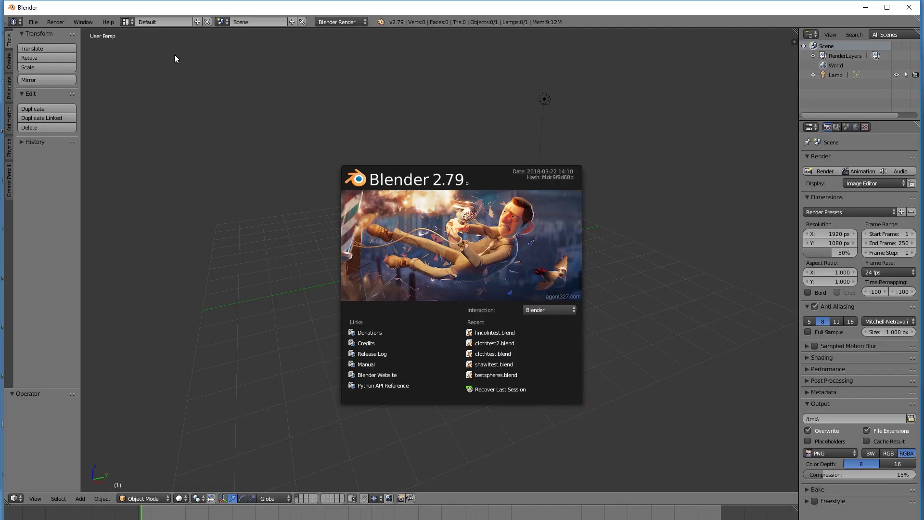
Import makehumanexample.fbx from the Desktop as an FBX model
click(39, 21)
mouse_move(98, 203)
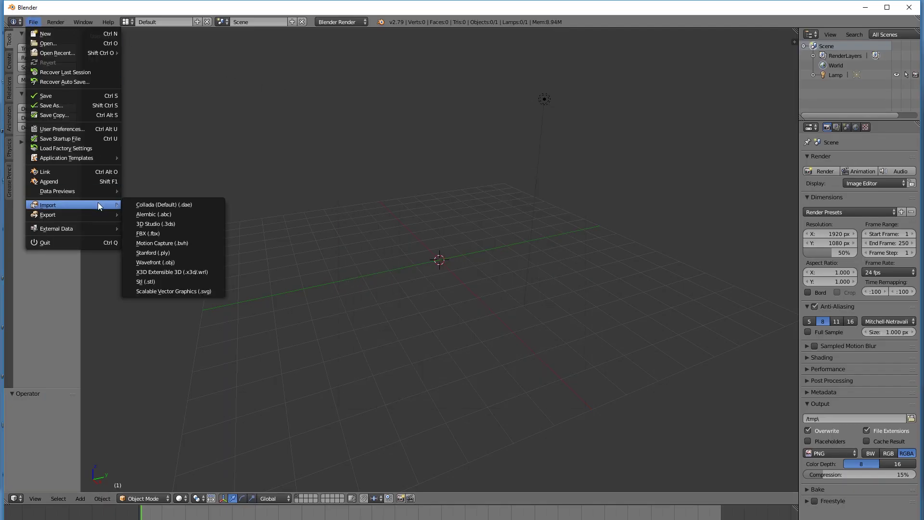
click(150, 233)
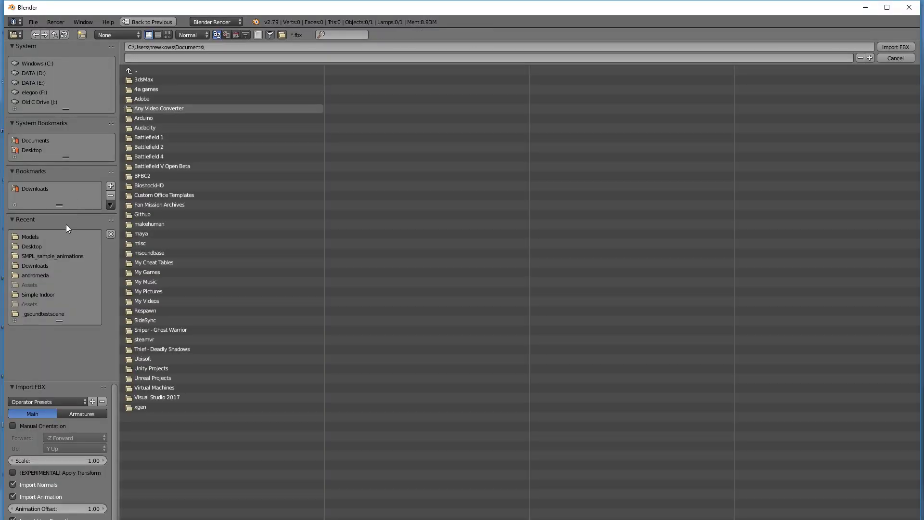
click(39, 150)
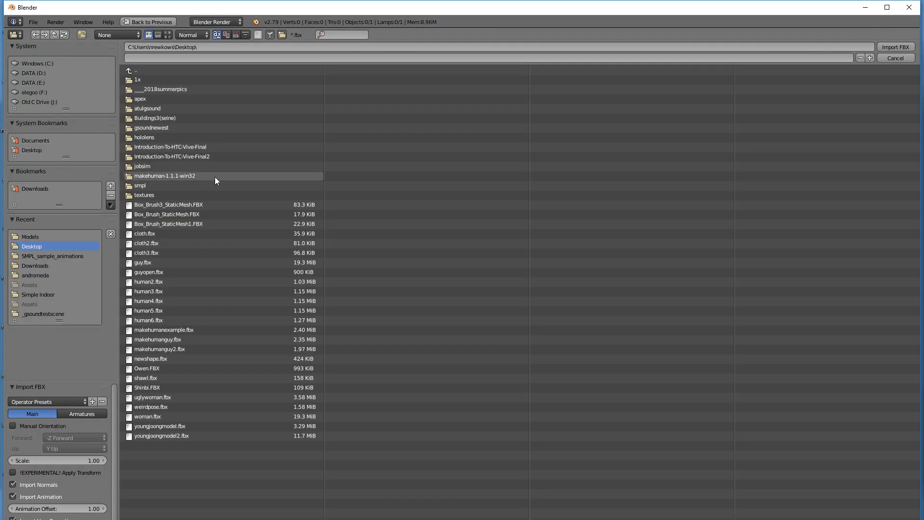
double_click(165, 331)
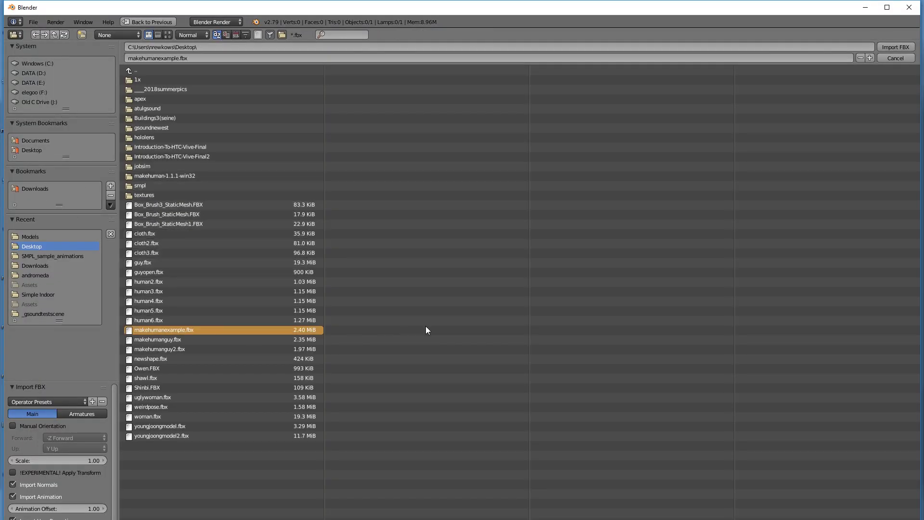
Select only the imported MakeHuman skeleton and set its bone display to Wire
scroll(452, 201, up, 3)
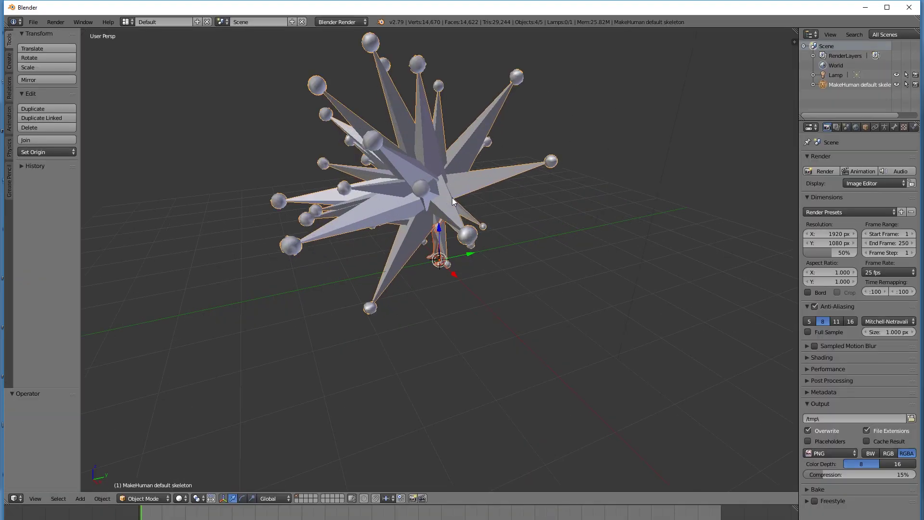
key(shift+f)
key(w)
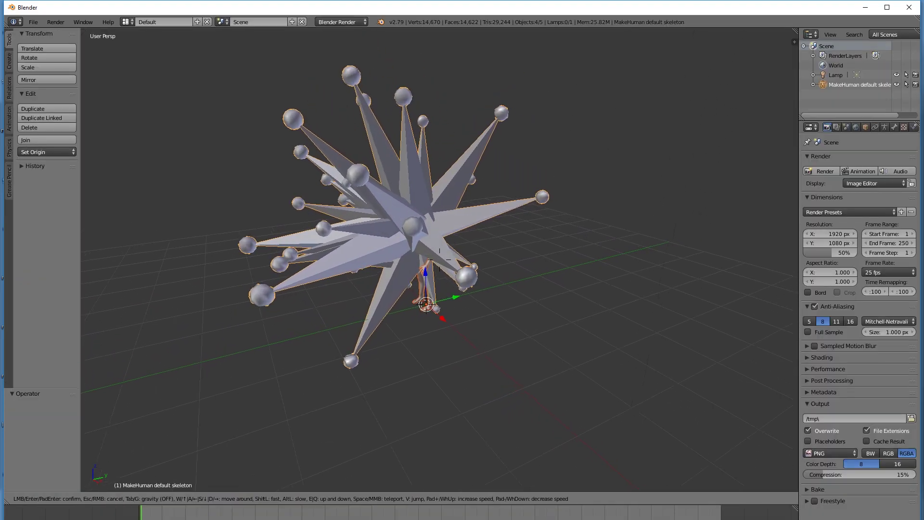
click(457, 185)
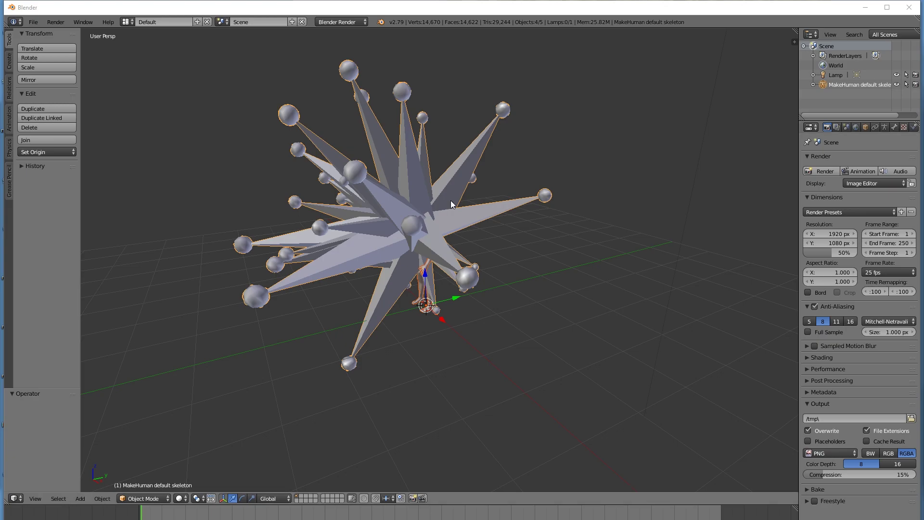
scroll(461, 204, up, 3)
scroll(476, 177, down, 3)
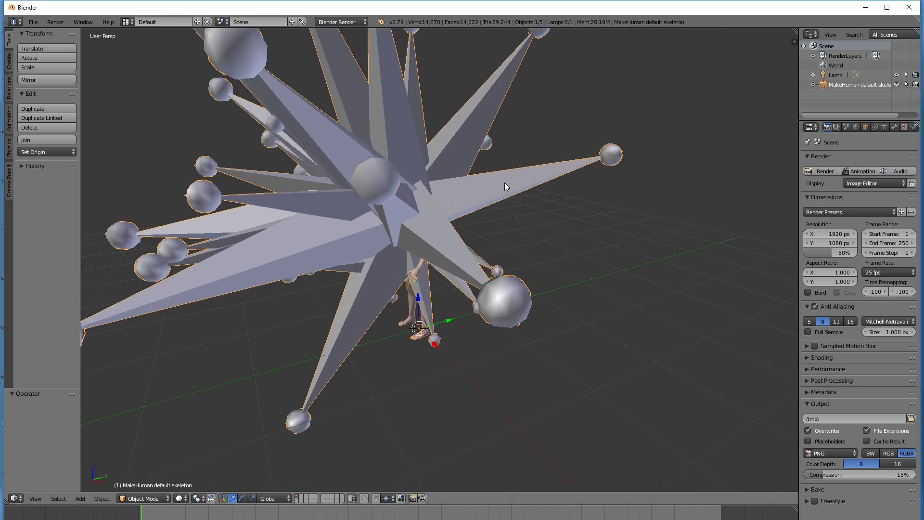
click(884, 127)
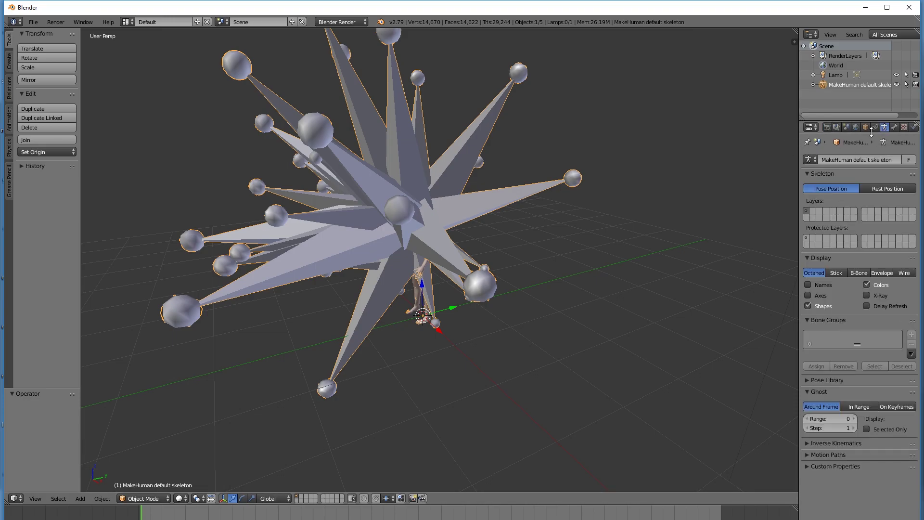
click(868, 296)
click(866, 296)
click(900, 272)
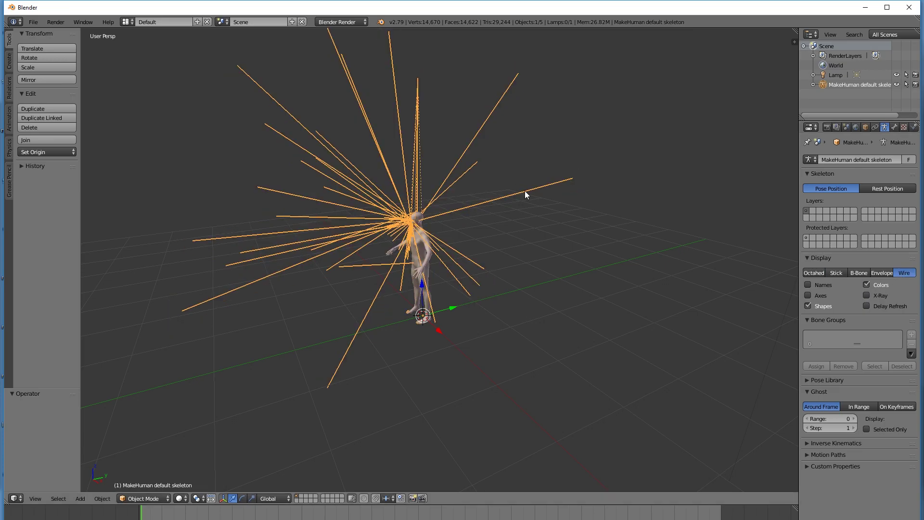
Turn on the bone name display for the MakeHuman skeleton
scroll(525, 191, up, 2)
key(shift+f)
key(w)
key(a)
click(656, 342)
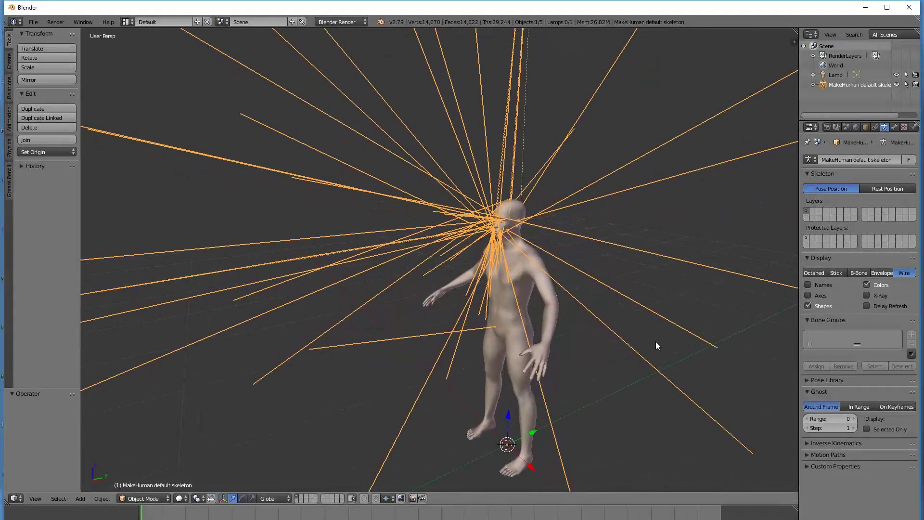
click(808, 284)
Examine the named facial and body bones of the imported skeleton up close and from a distance
key(shift+f)
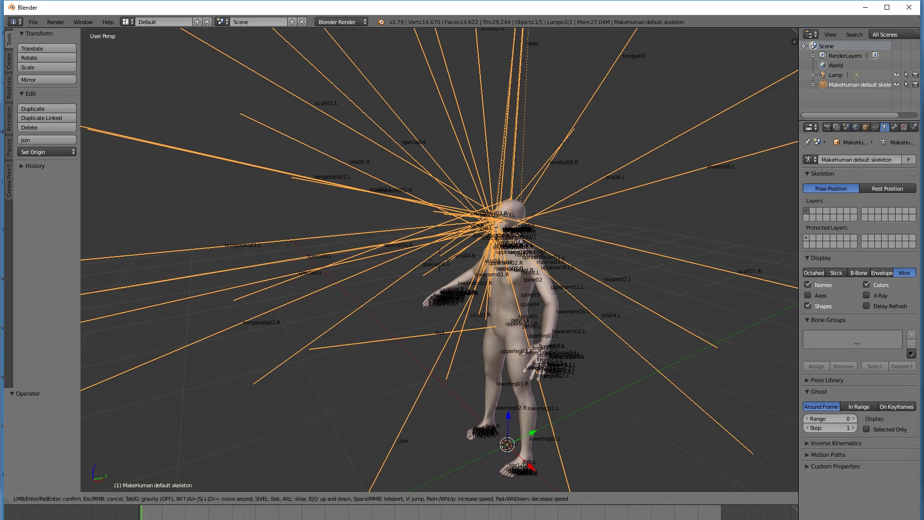
key(w)
key(s)
key(w)
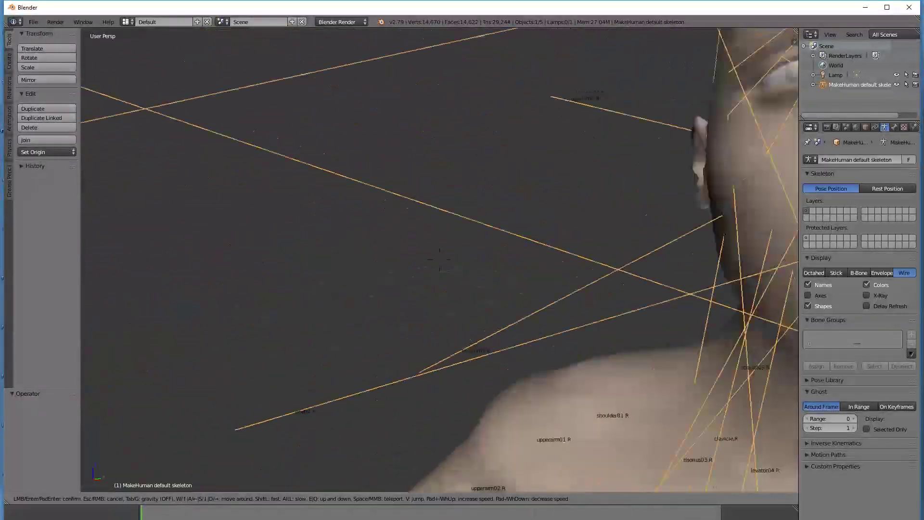
key(s)
key(w)
key(s)
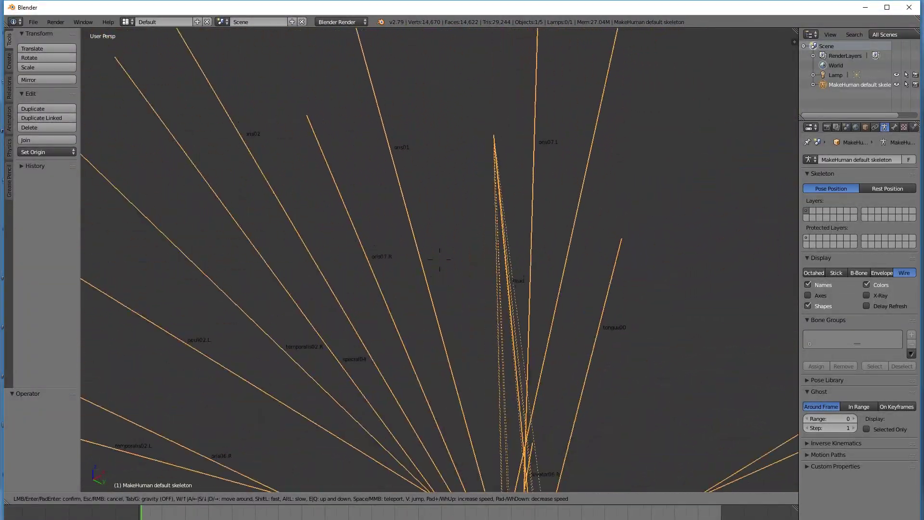
key(w)
key(s)
key(w)
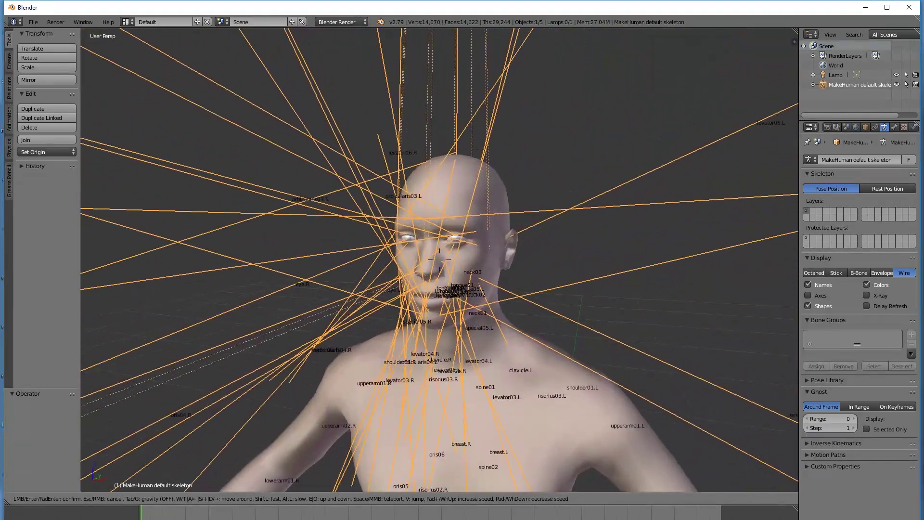
click(440, 262)
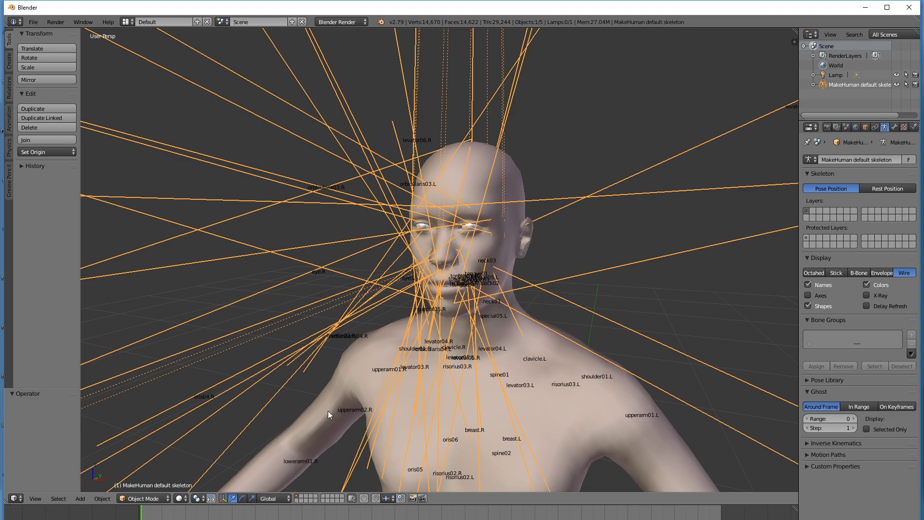
key(shift+f)
key(s)
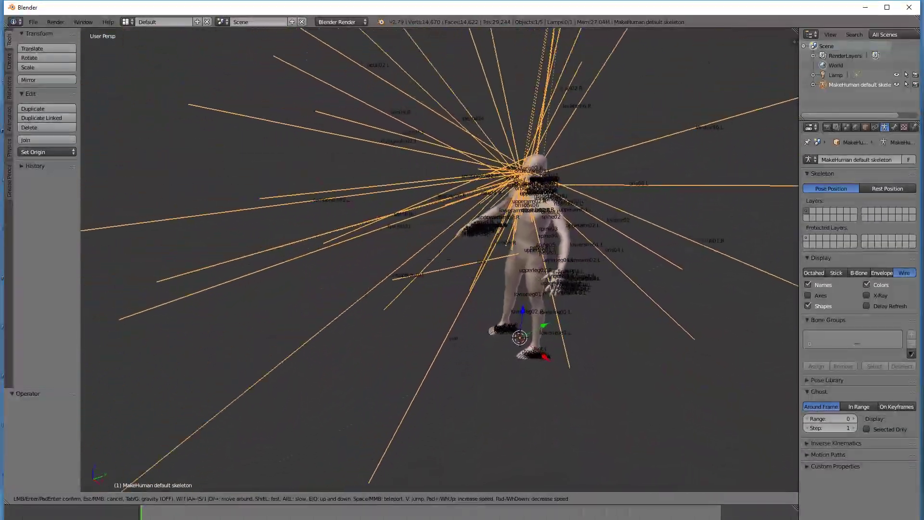
key(w)
click(514, 205)
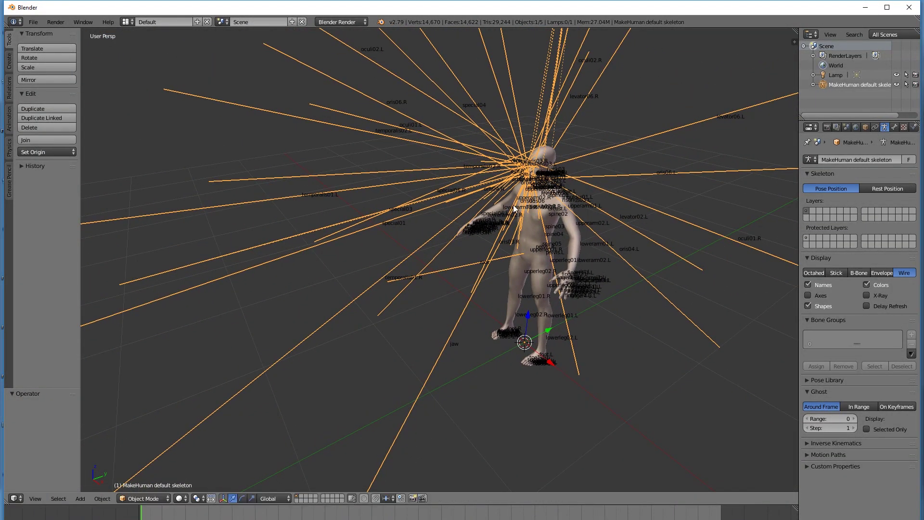
Select the human's body mesh and toggle it in and out of Edit Mode to compare its unposed and posed orientation
right_click(550, 153)
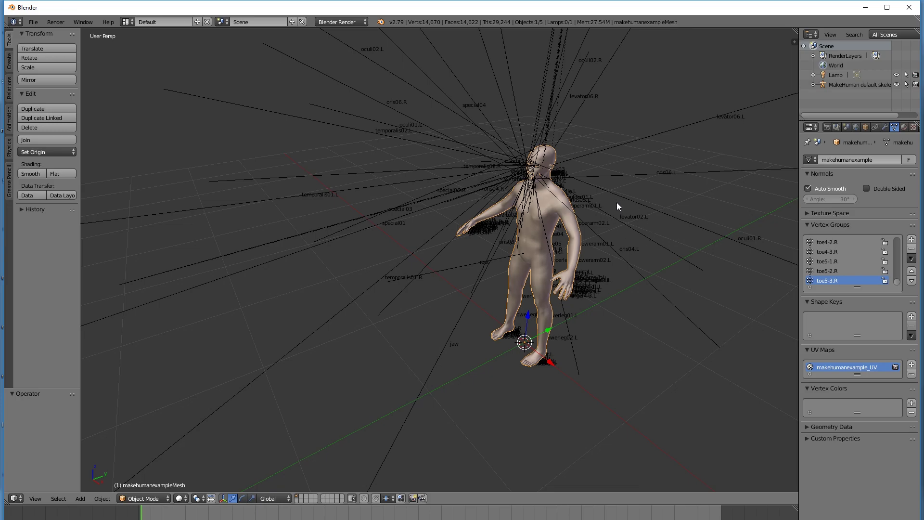
key(Tab)
key(Tab)
key(Tab)
key(Tab)
key(Tab)
key(Tab)
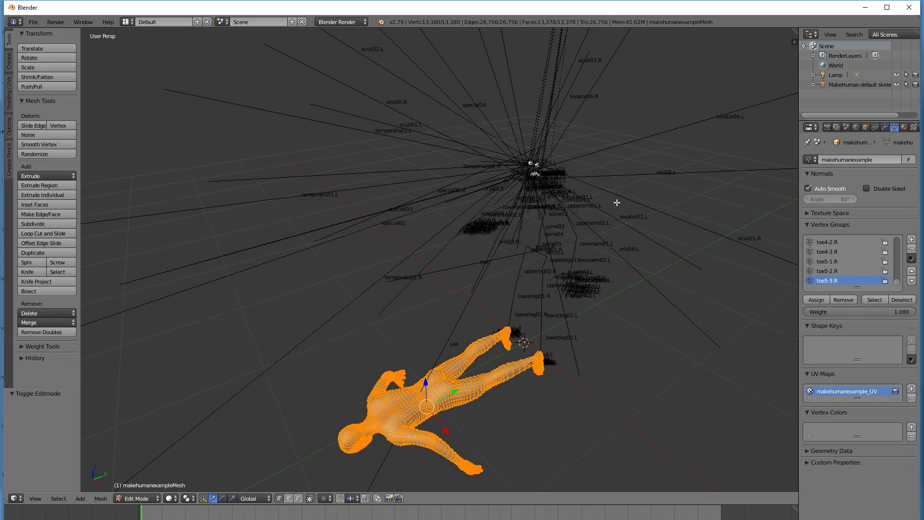
key(Tab)
key(Tab)
key(Tab)
key(Tab)
key(Tab)
key(Tab)
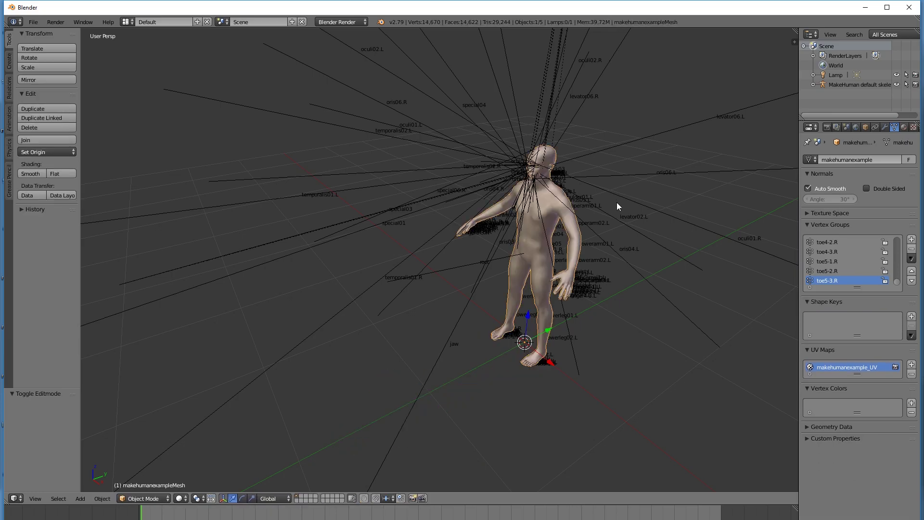
Select the MakeHuman skeleton, widen the properties area and set the skeleton to Rest Position
right_click(558, 126)
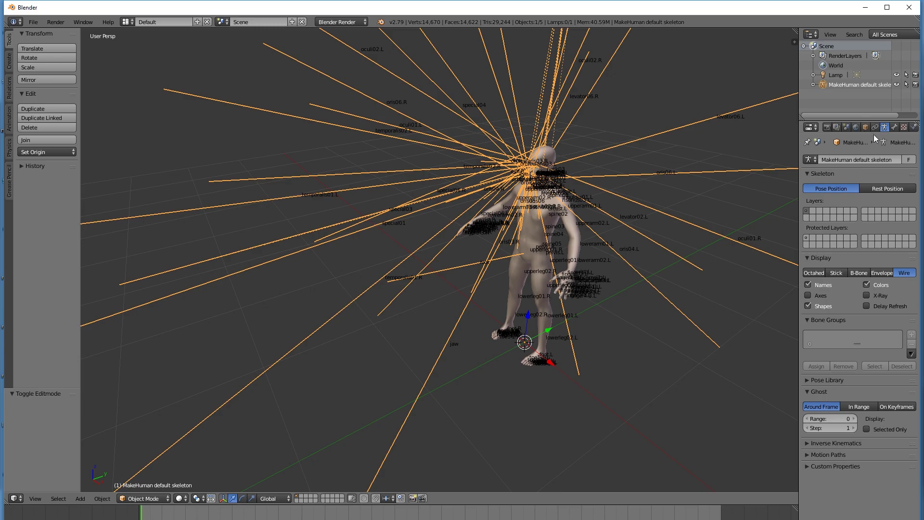
drag(799, 139, 739, 137)
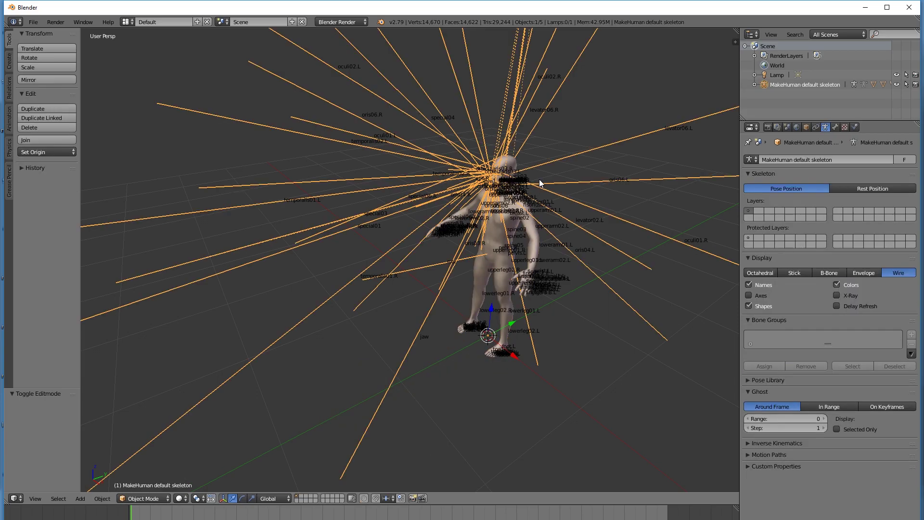
click(853, 187)
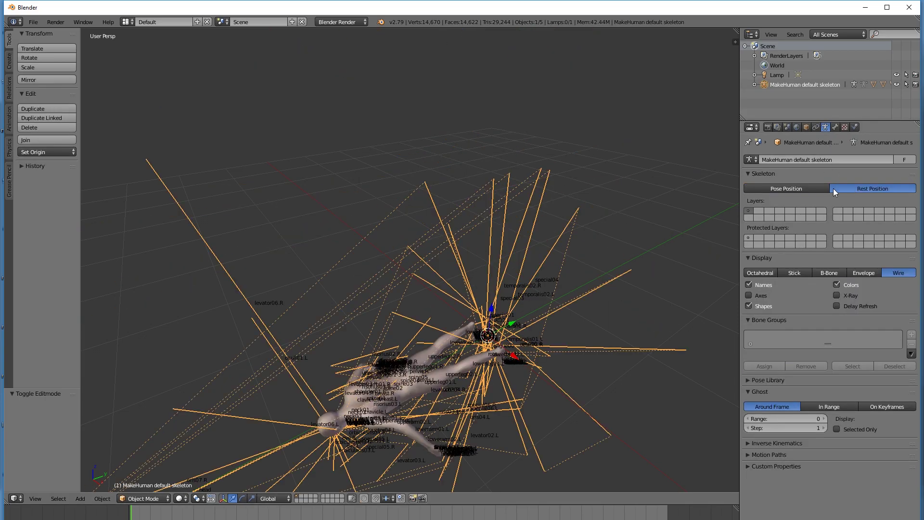
Alternate the skeleton between Pose Position and Rest Position to compare the two, finishing in Rest Position
click(823, 189)
click(844, 187)
click(814, 192)
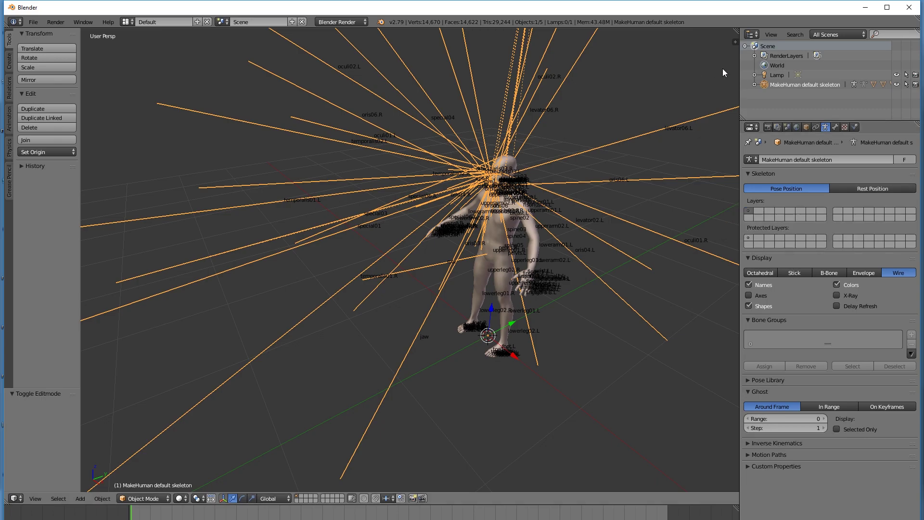
click(856, 187)
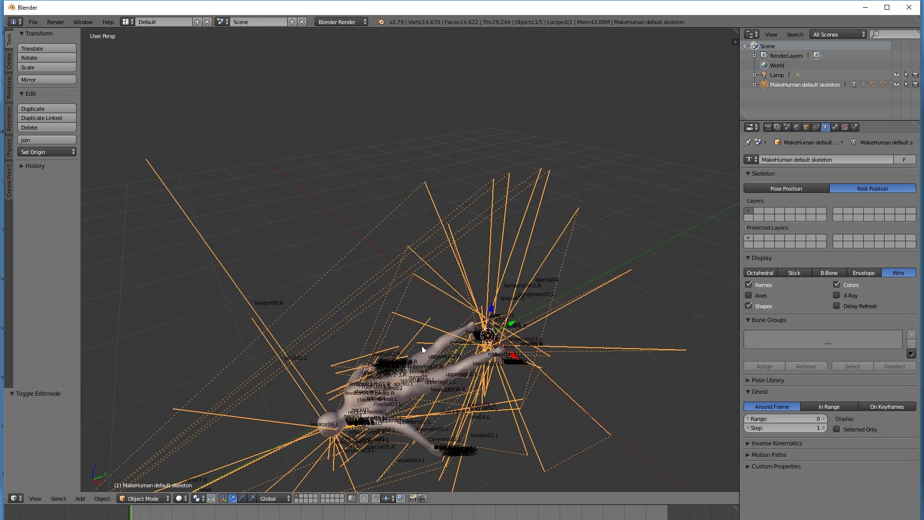
View the resting skeleton from a lower side angle and check its bones briefly in Edit Mode
middle_drag(423, 347, 436, 321)
key(Tab)
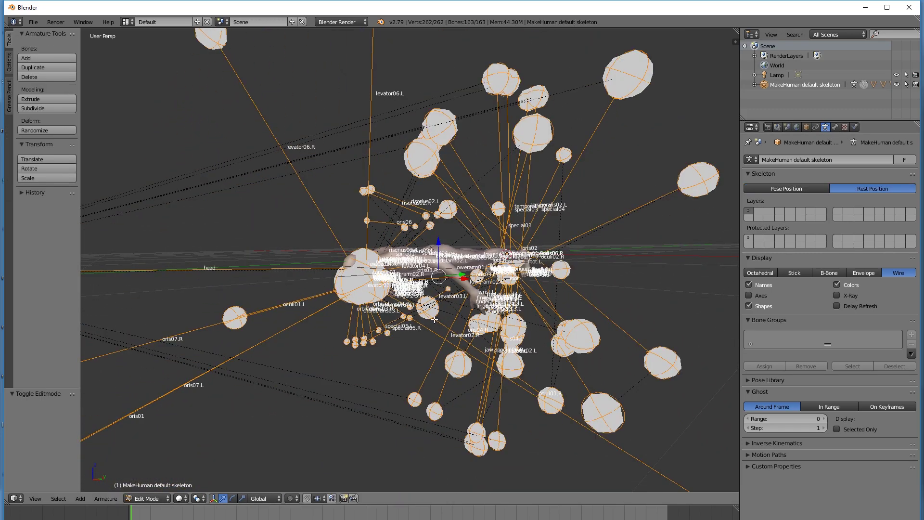
key(Tab)
Put the MakeHuman skeleton in Pose Mode and select all of its bones
click(144, 498)
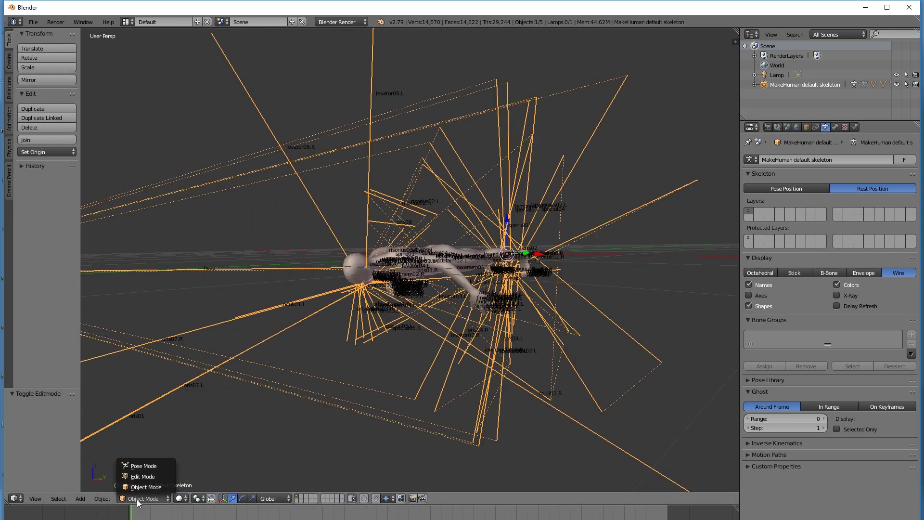
click(147, 466)
key(a)
key(a)
key(a)
key(a)
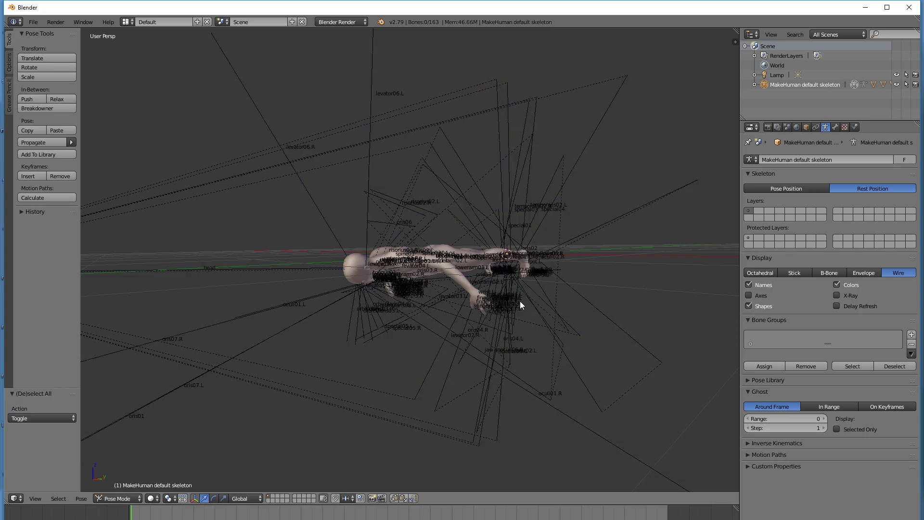
Start the Screencast Keys display in the 3D view
key(n)
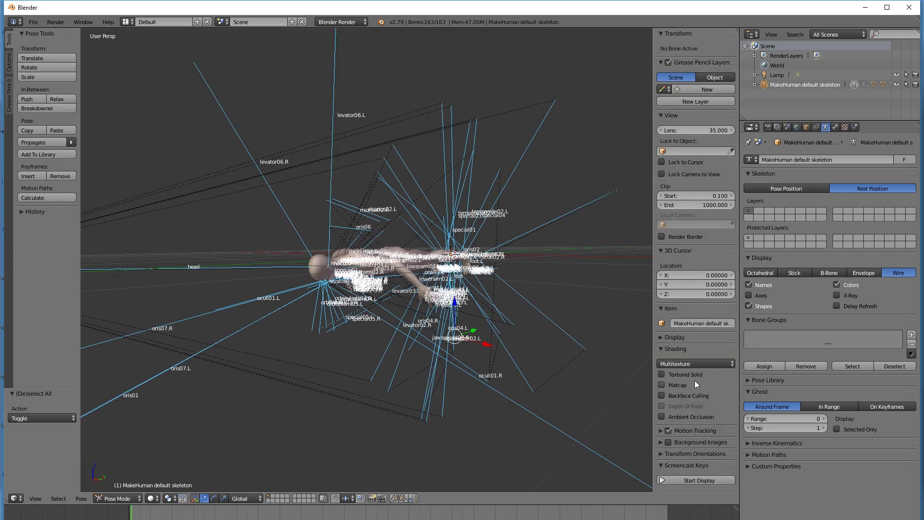
click(697, 476)
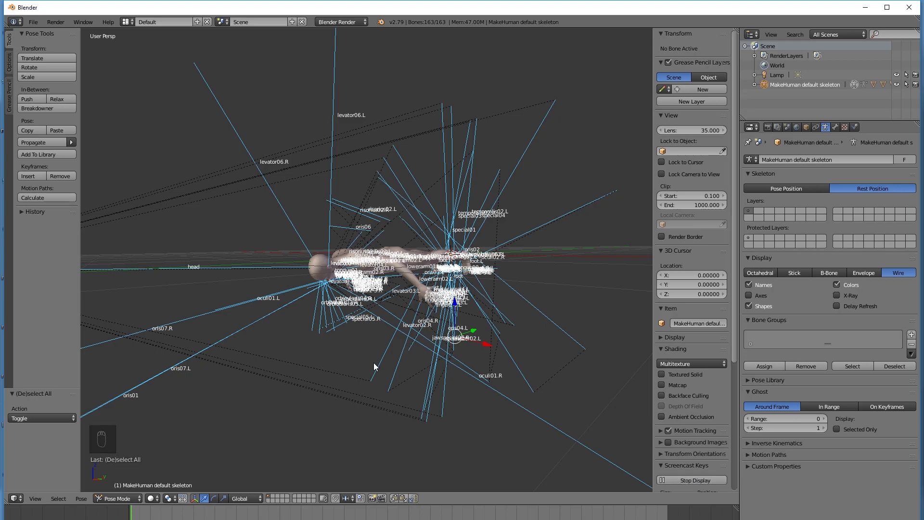
With all bones selected, apply the current pose as the skeleton's rest pose
key(a)
key(a)
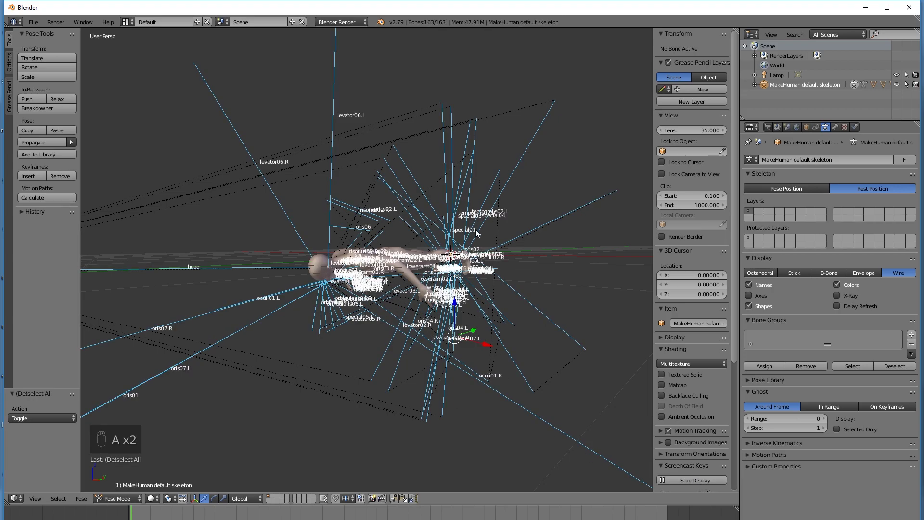
key(ctrl+a)
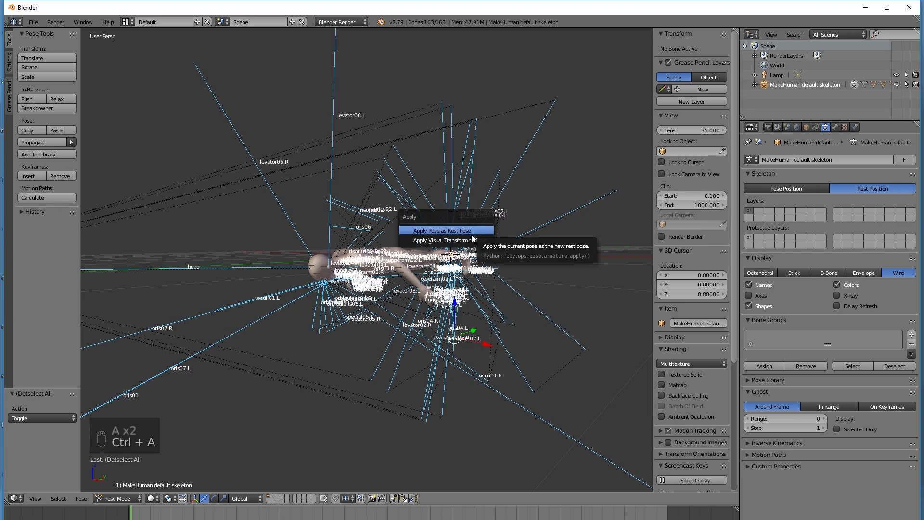
click(456, 230)
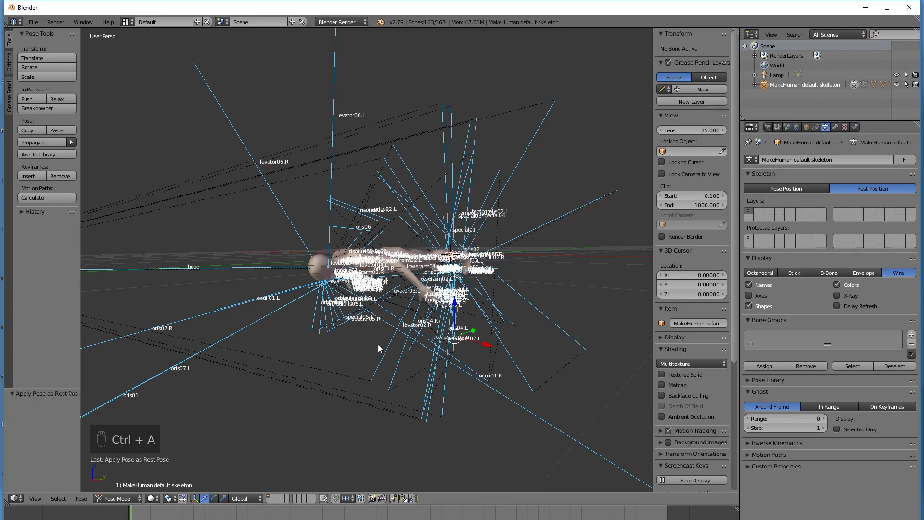
Switch the skeleton out of Pose Mode
click(114, 500)
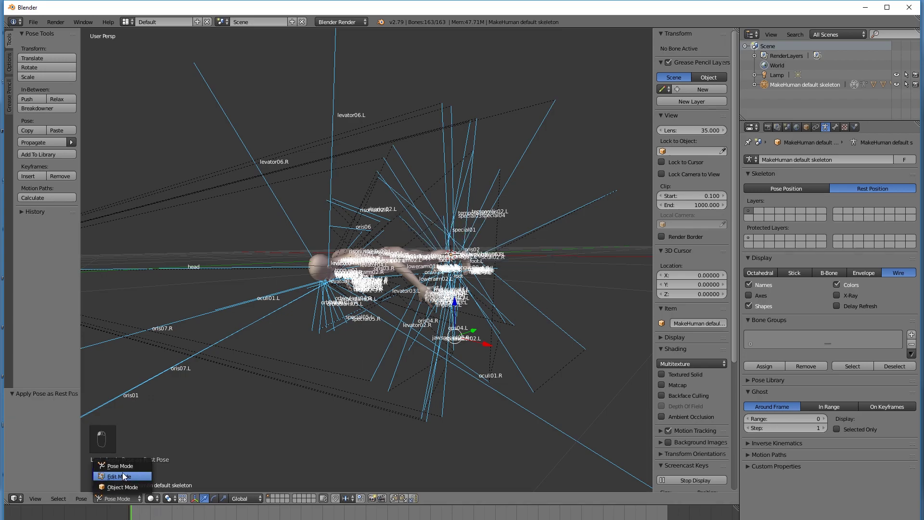
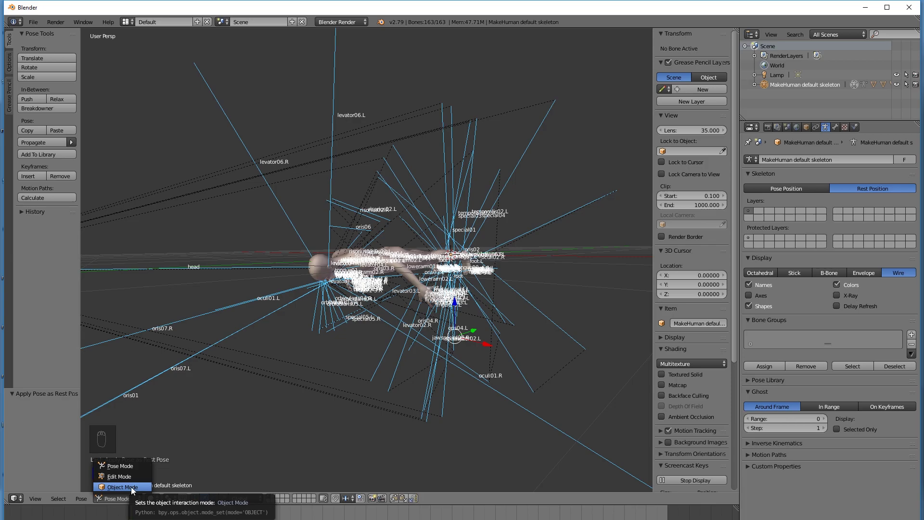
Set the MakeHuman skeleton to Object Mode and display its armature in Pose Position
click(132, 488)
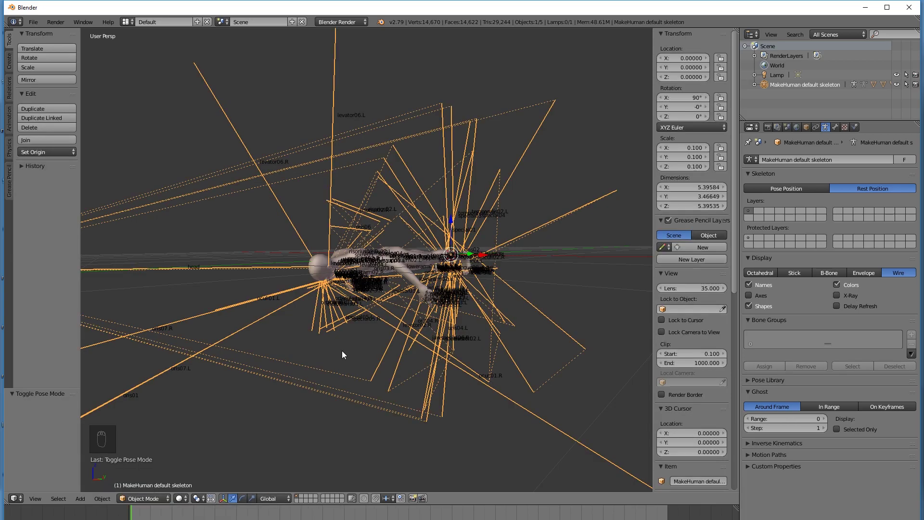
scroll(379, 281, down, 2)
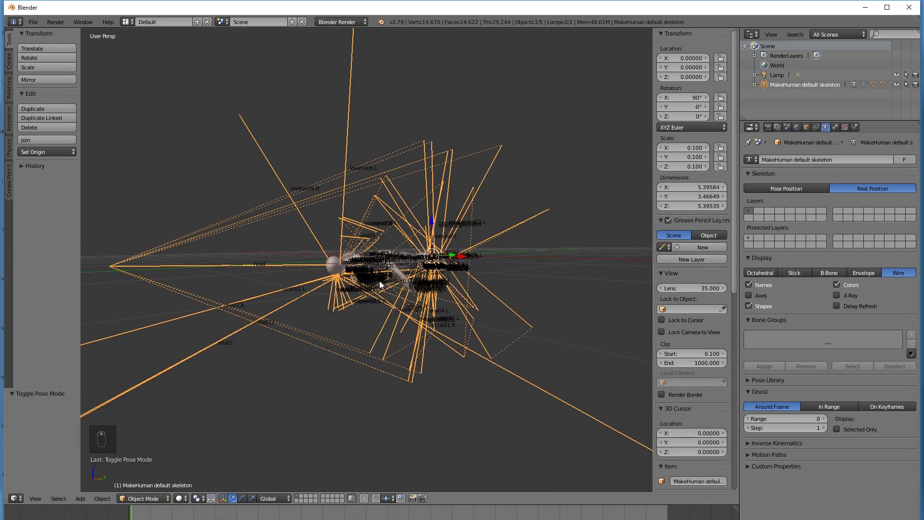
click(810, 187)
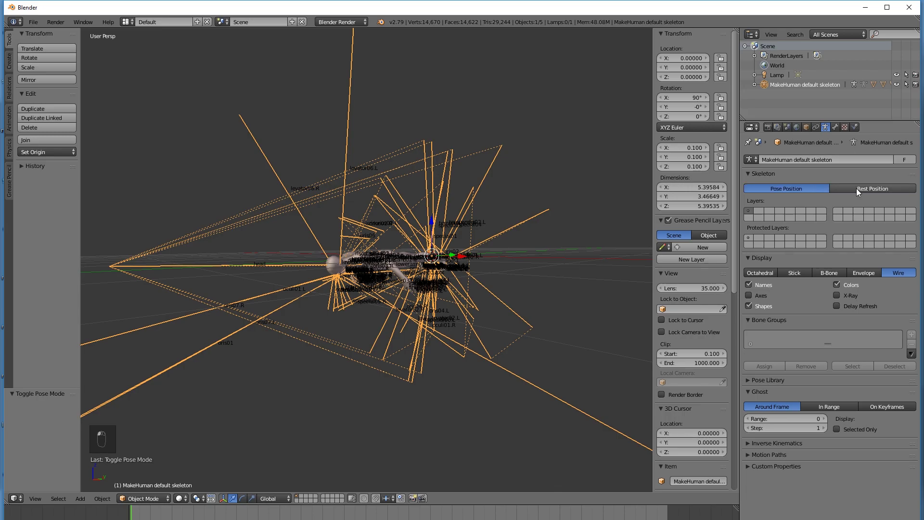
Rotate the MakeHuman skeleton -90° about the global X axis to stand the figure upright
middle_drag(308, 279, 337, 301)
right_click(342, 305)
right_click(343, 306)
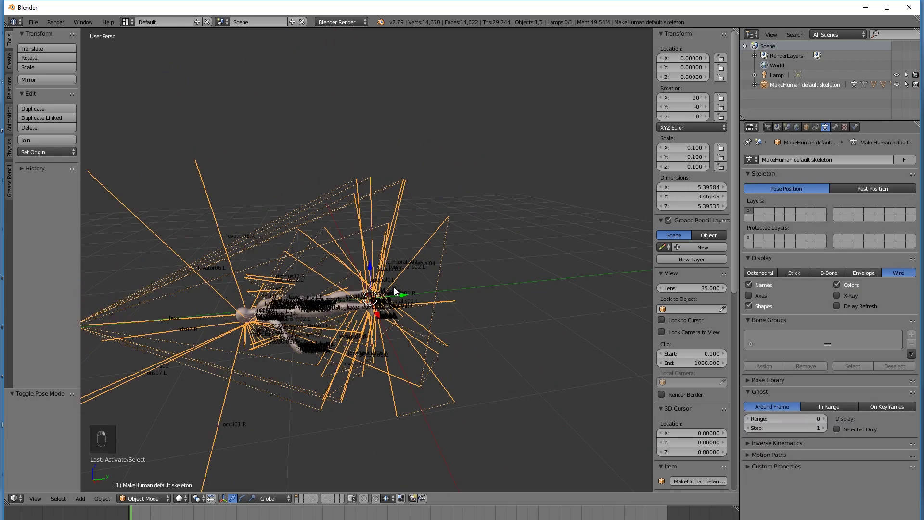
middle_drag(430, 218, 443, 213)
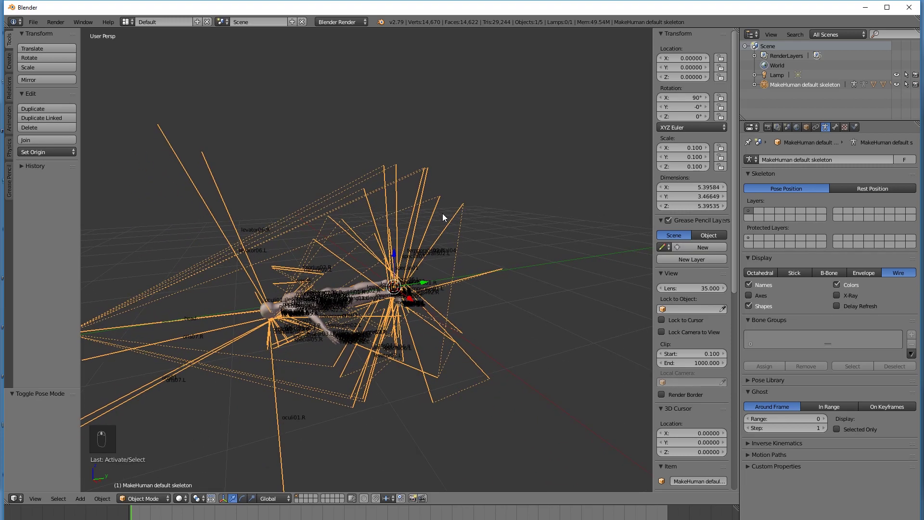
text(rx)
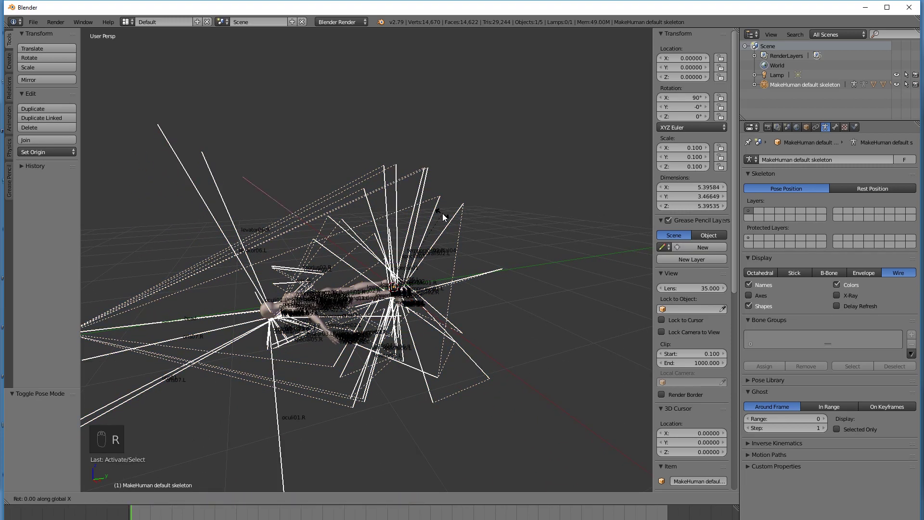
text(-90)
key(Return)
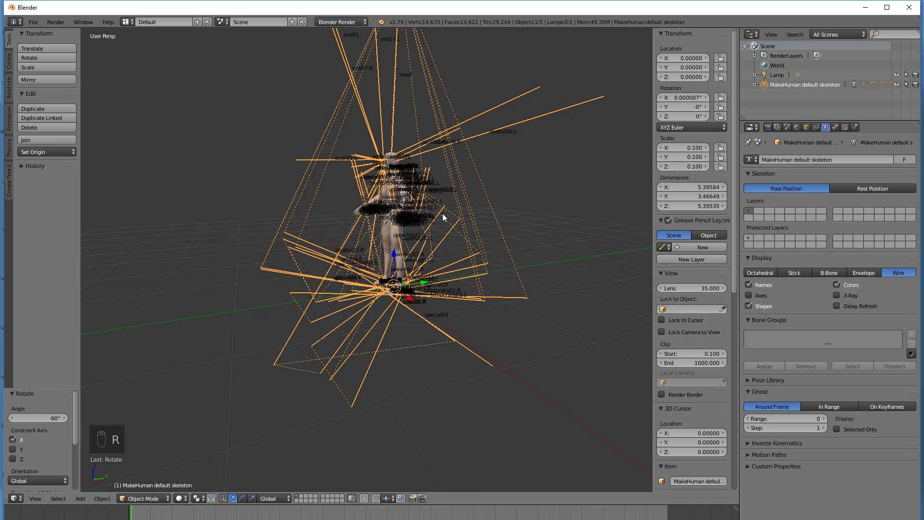
Compare the upright body mesh between Edit Mode and Object Mode and check its transform values
key(shift+f)
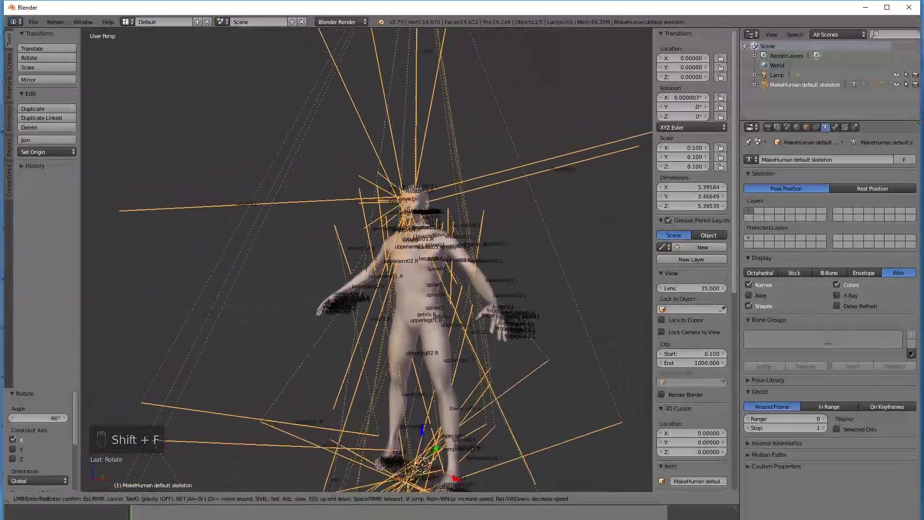
click(367, 260)
right_click(527, 180)
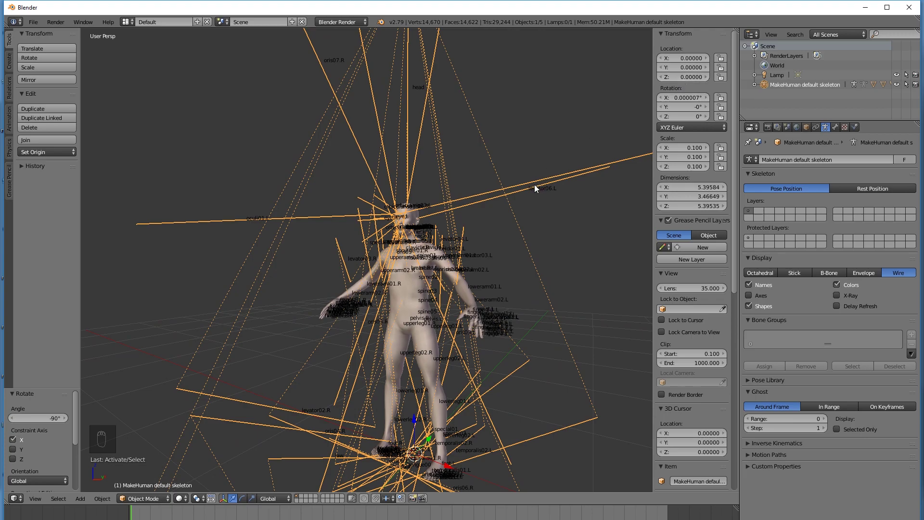
right_click(430, 294)
key(Tab)
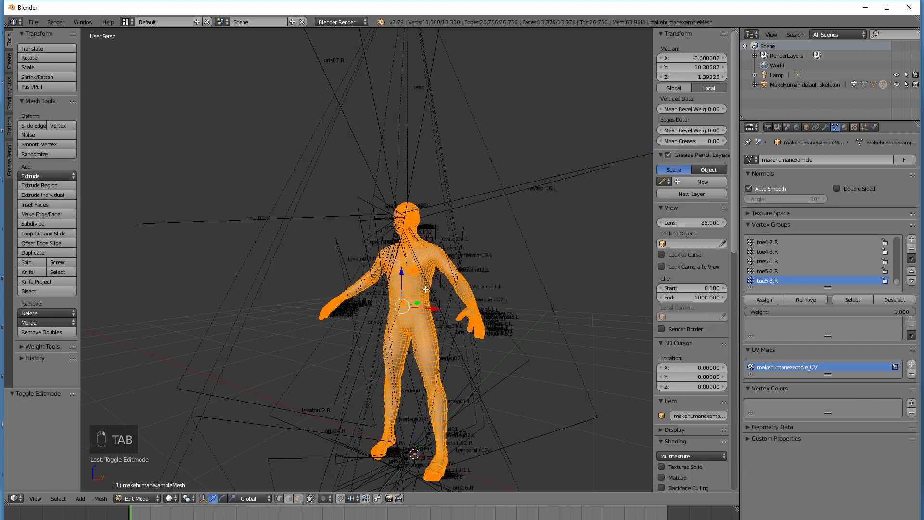
key(Tab)
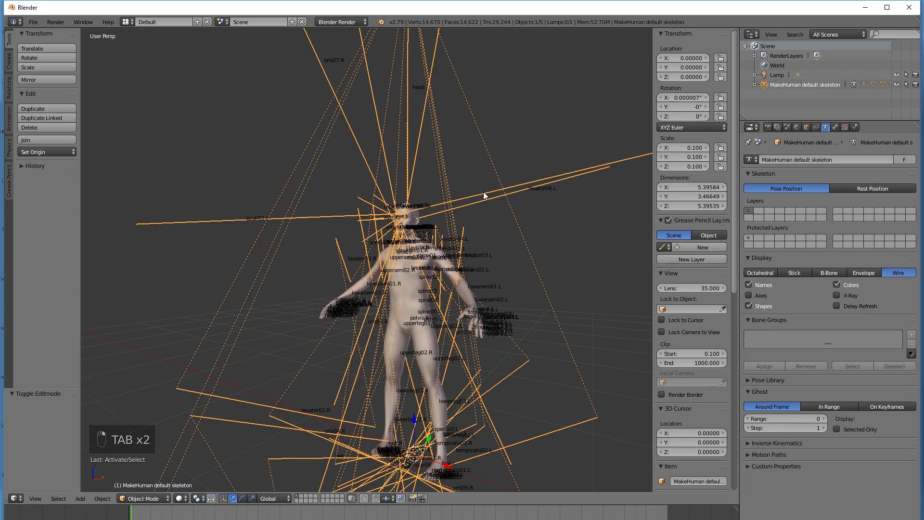
right_click(412, 249)
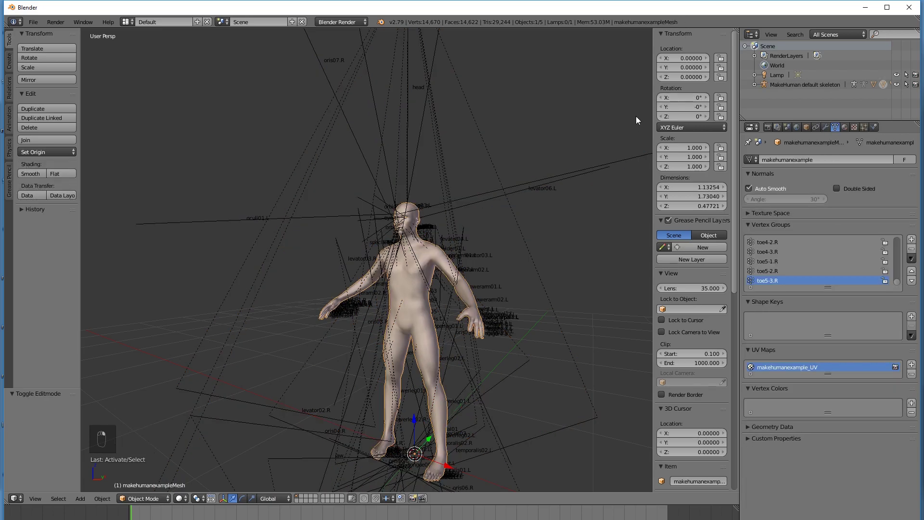
Select the MakeHuman skeleton and apply its rotation and scale
right_click(452, 197)
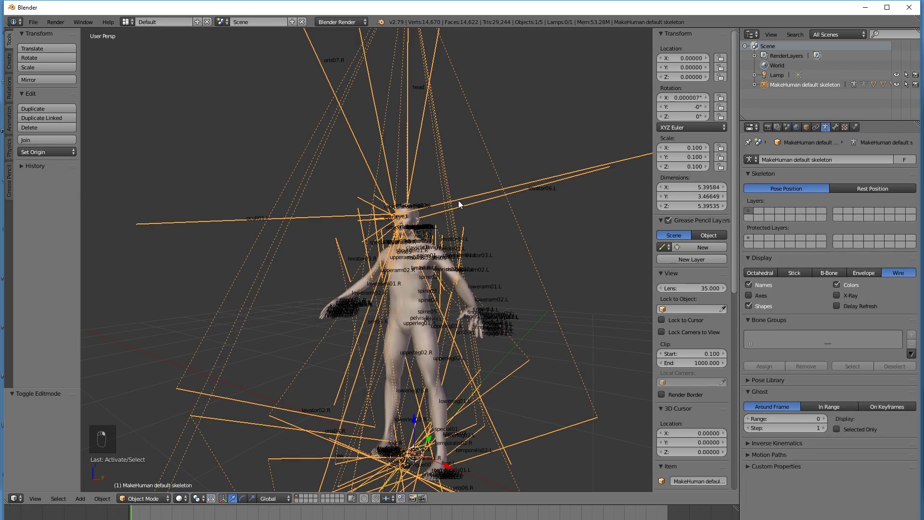
key(ctrl+a)
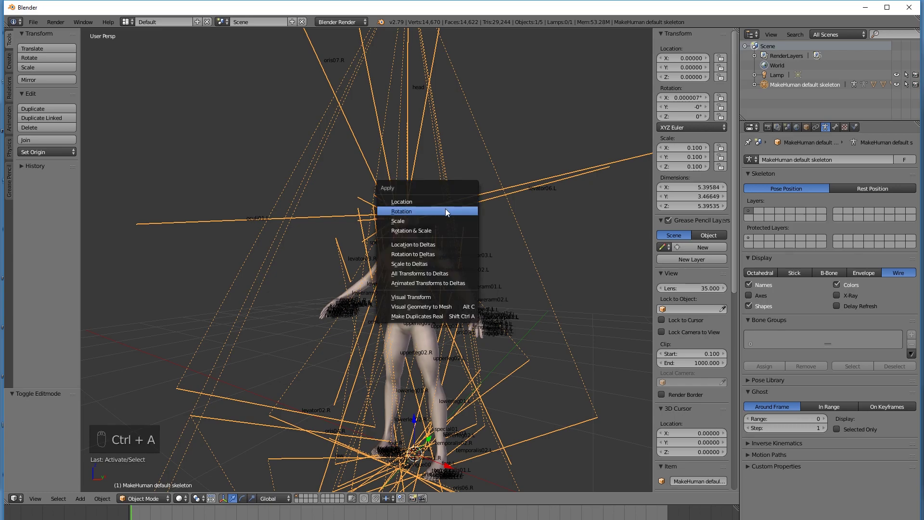
click(447, 209)
key(ctrl+a)
click(460, 219)
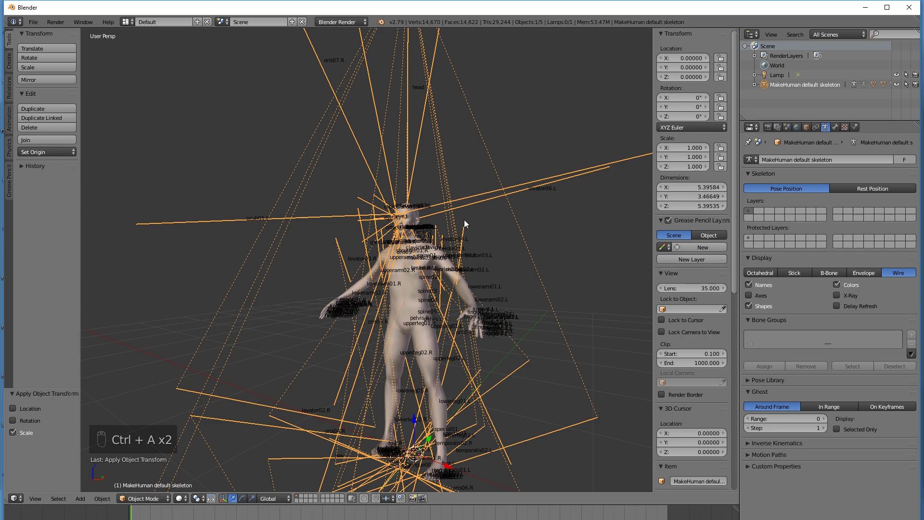
Select the body mesh and compare its alignment in Edit Mode and Object Mode after applying the skeleton's transforms
right_click(429, 291)
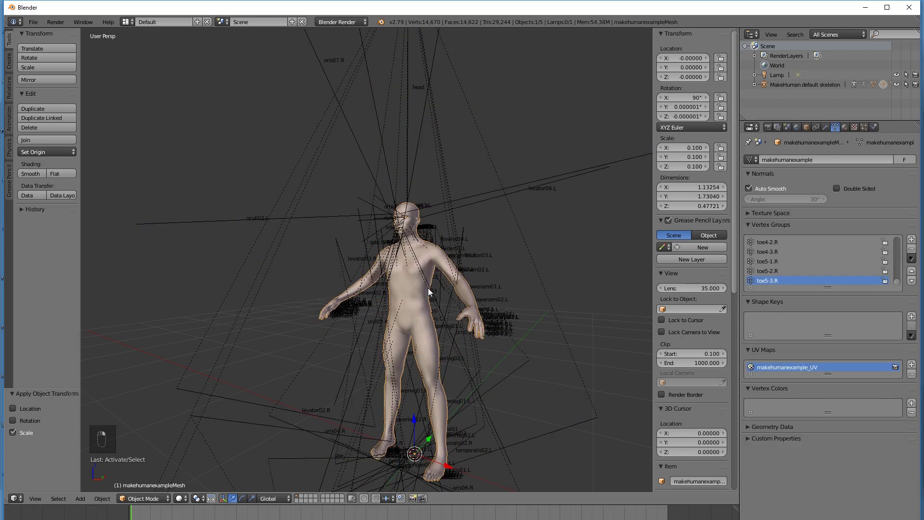
key(Tab)
key(Tab)
key(Tab)
key(Tab)
key(Tab)
key(Tab)
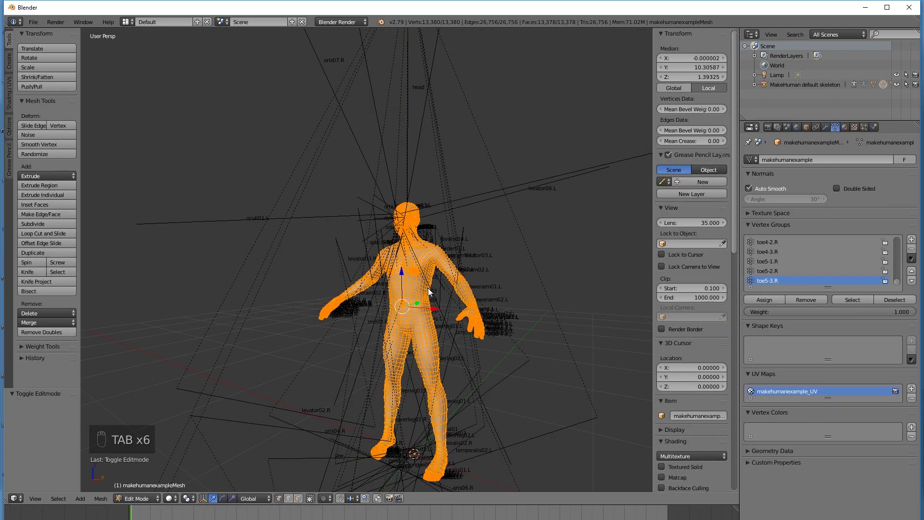
key(Tab)
key(Tab)
key(Tab)
key(Tab)
key(Tab)
key(Tab)
key(Tab)
key(Tab)
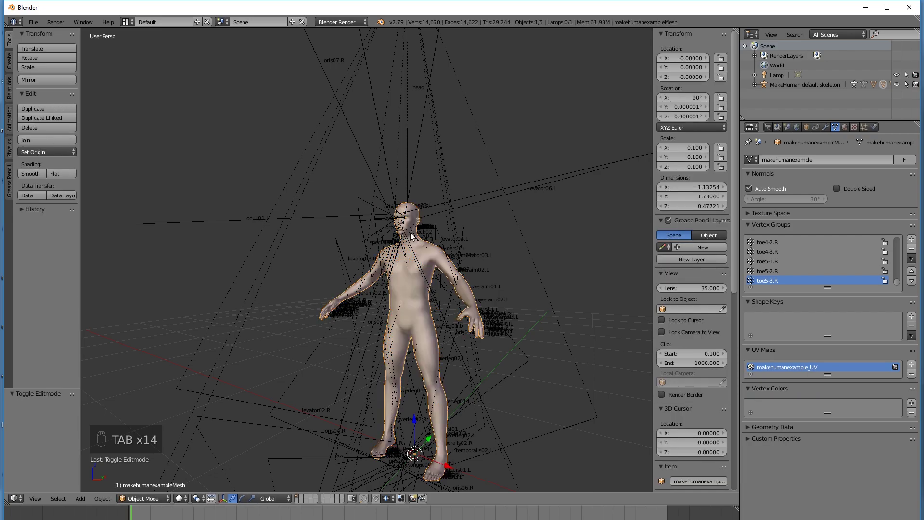
key(Tab)
key(Tab)
key(Tab)
Add a Basis shape key to the body mesh makehumanexampleMesh
key(shift+f)
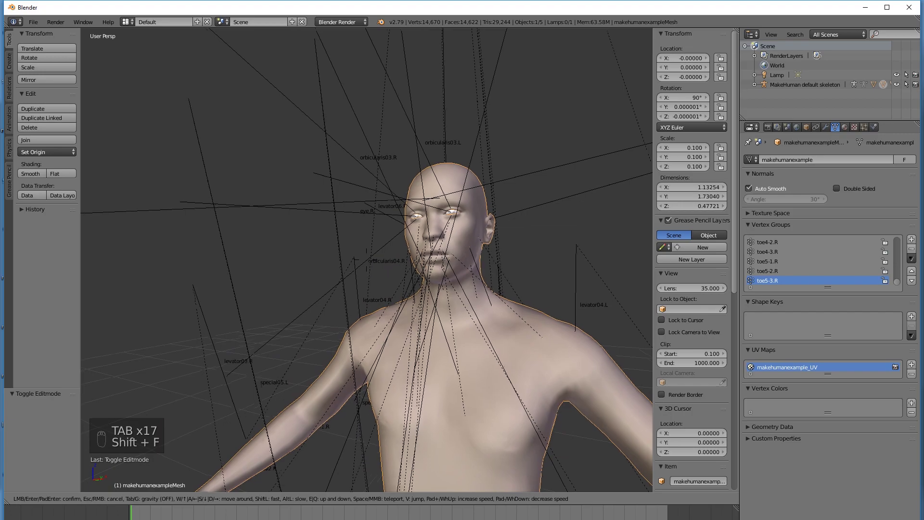
click(367, 259)
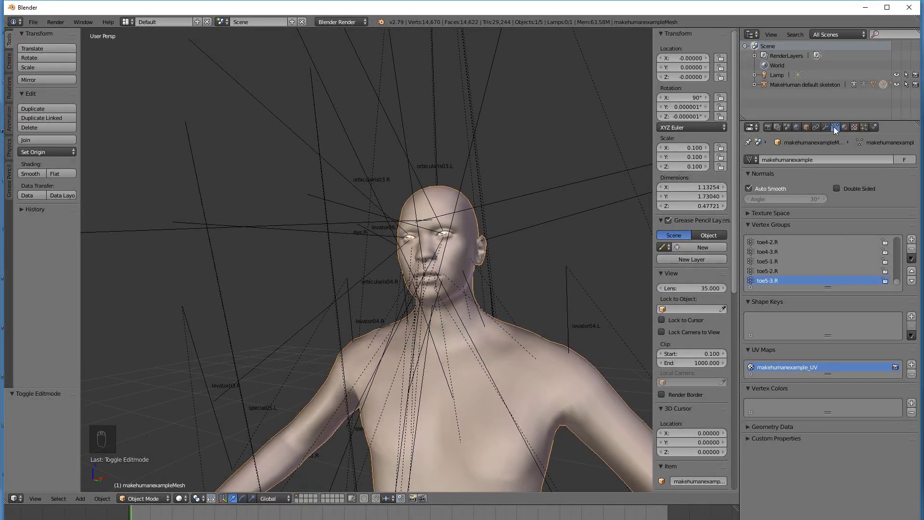
click(911, 317)
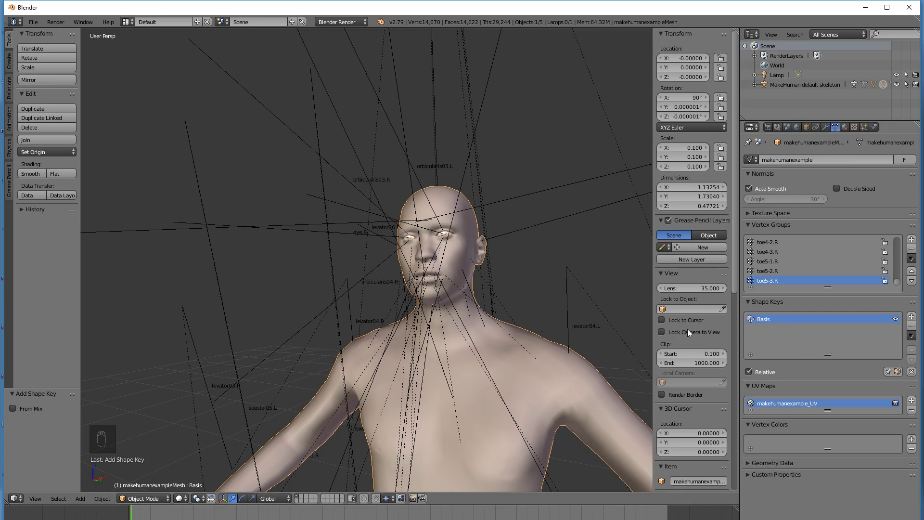
Select the MakeHuman skeleton and put it in Pose Mode
right_click(452, 229)
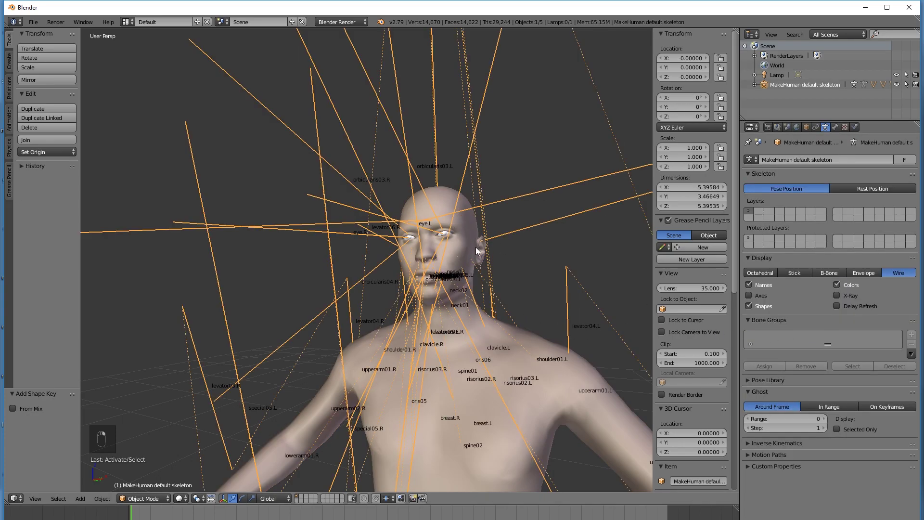
click(149, 498)
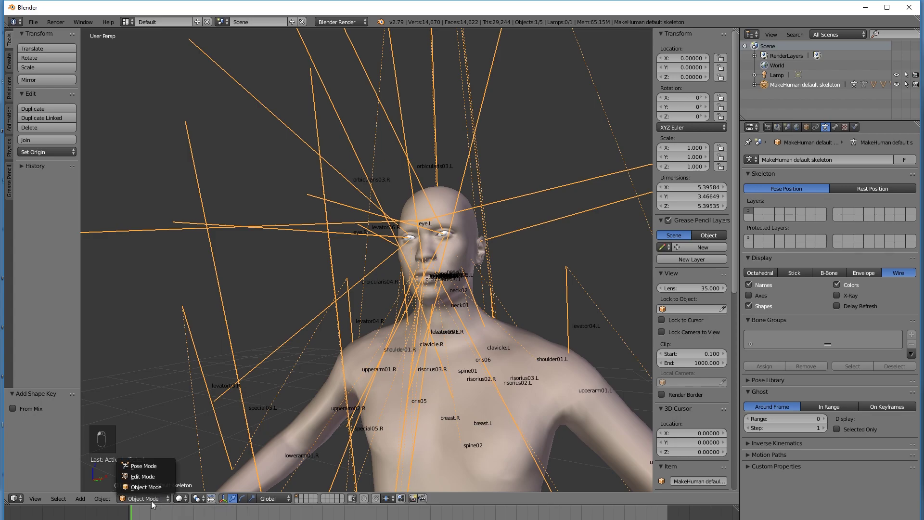
click(155, 465)
Examine the facial and tongue bones up close around and inside the character's head
key(shift+f)
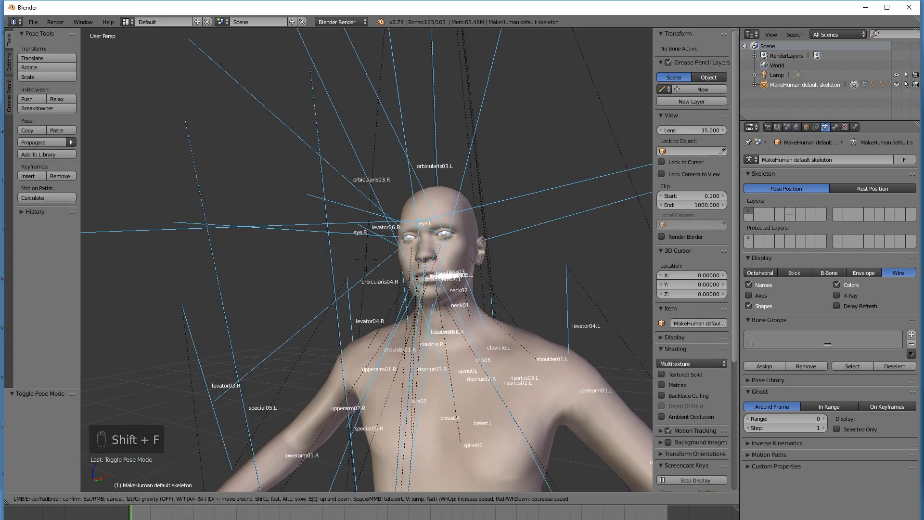
click(365, 259)
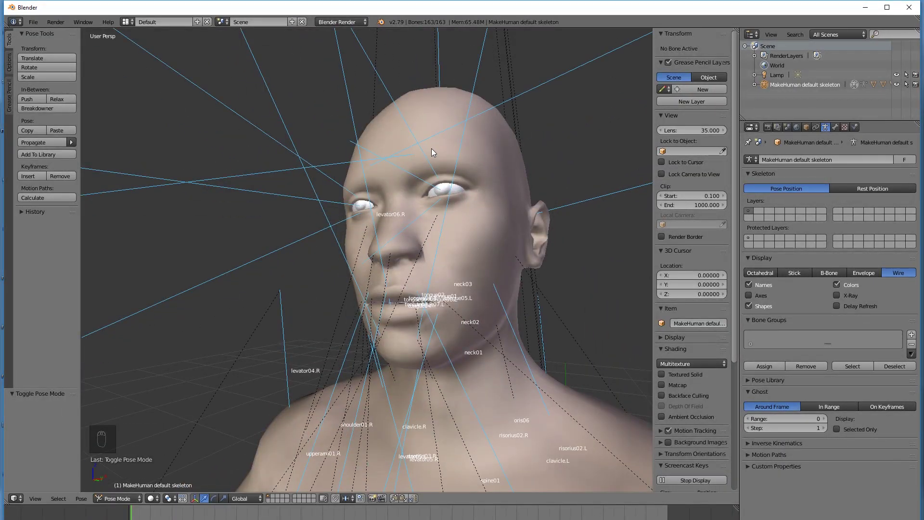
key(shift+f)
key(w)
key(s)
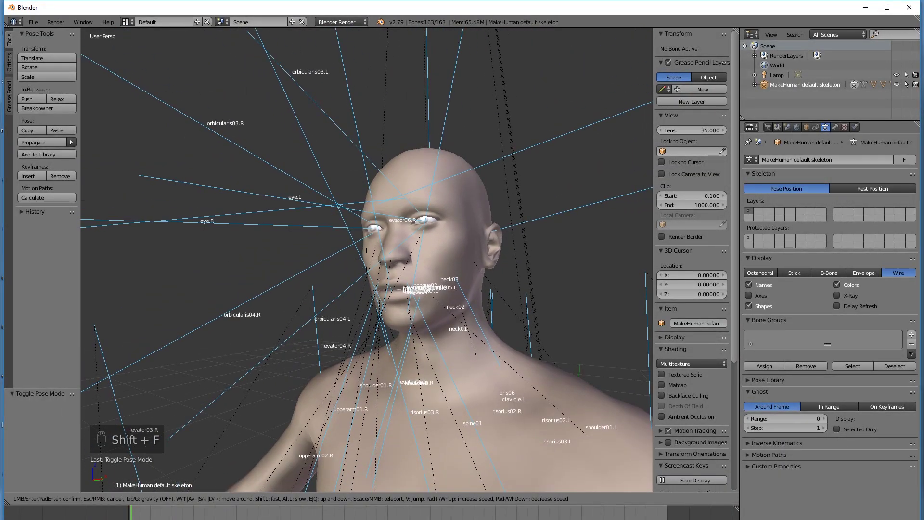
key(w)
key(w)
key(w)
key(s)
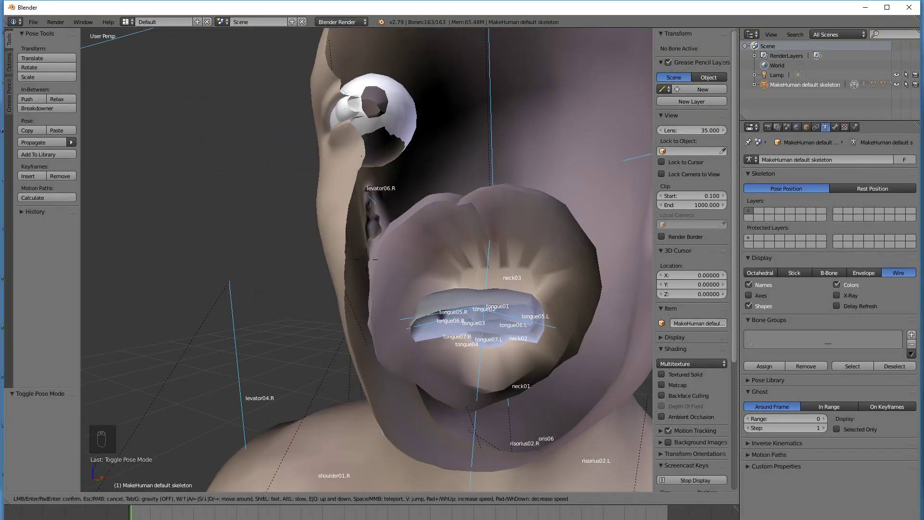
key(s)
key(Return)
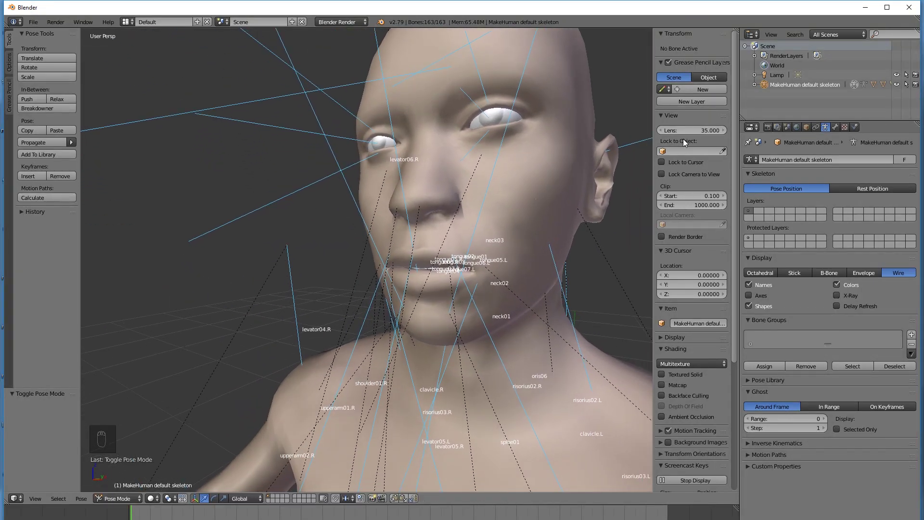
Enlarge the Outliner and expand the skeleton's pose bones from root through spine05, spine04, spine03, spine02 and spine01
click(754, 85)
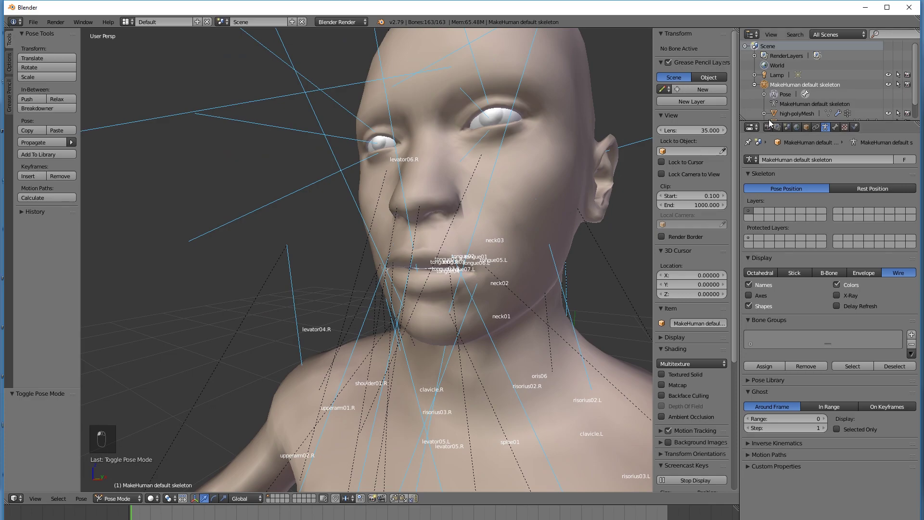
drag(779, 121, 780, 244)
click(764, 94)
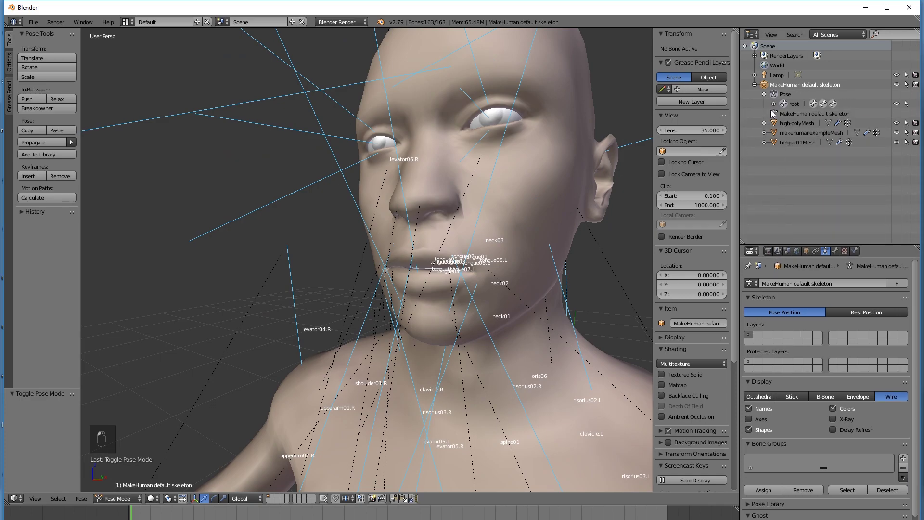
click(774, 104)
click(783, 113)
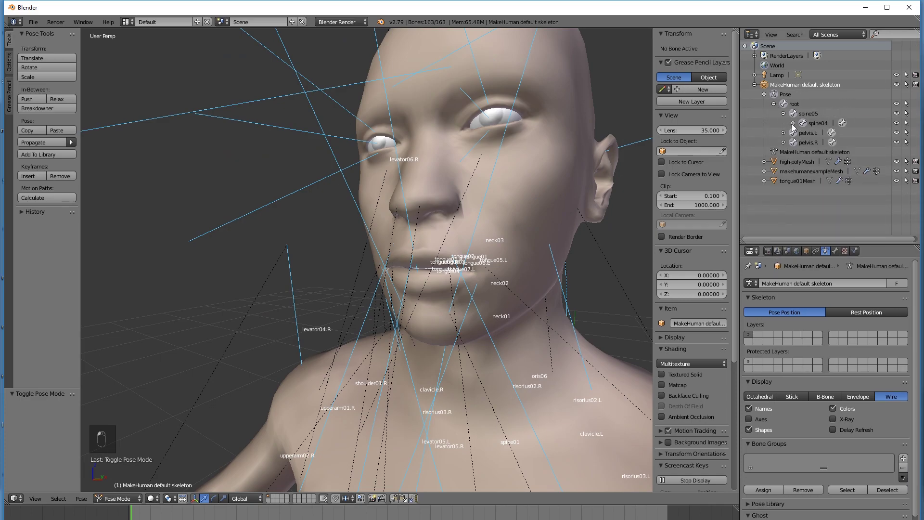
click(793, 123)
click(802, 133)
click(812, 142)
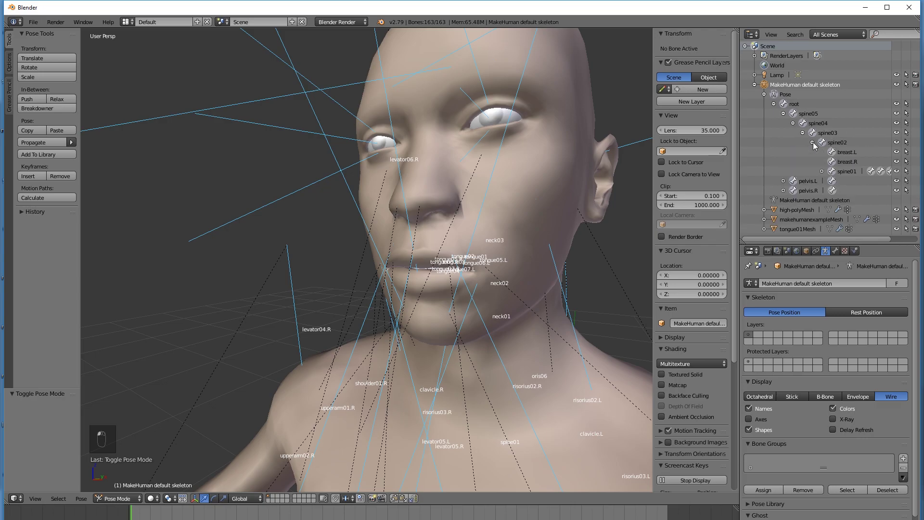
click(822, 171)
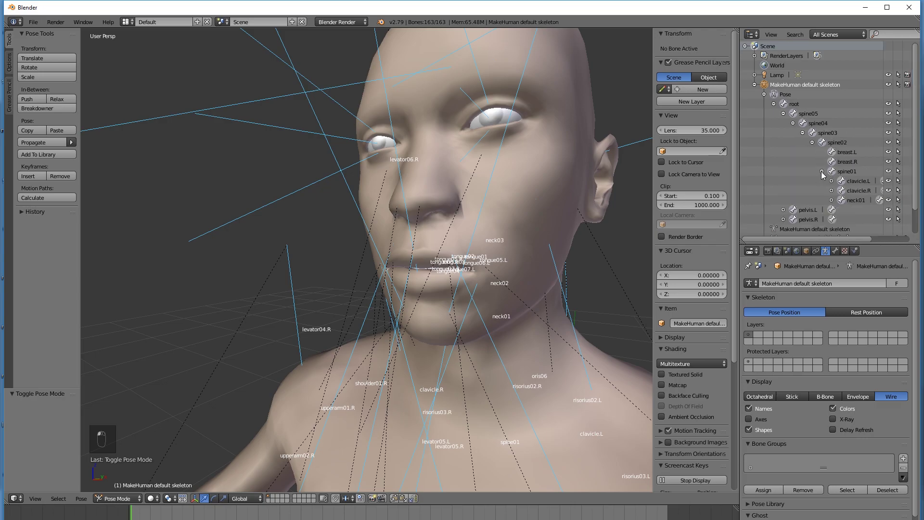
scroll(531, 298, down, 20)
scroll(532, 298, up, 5)
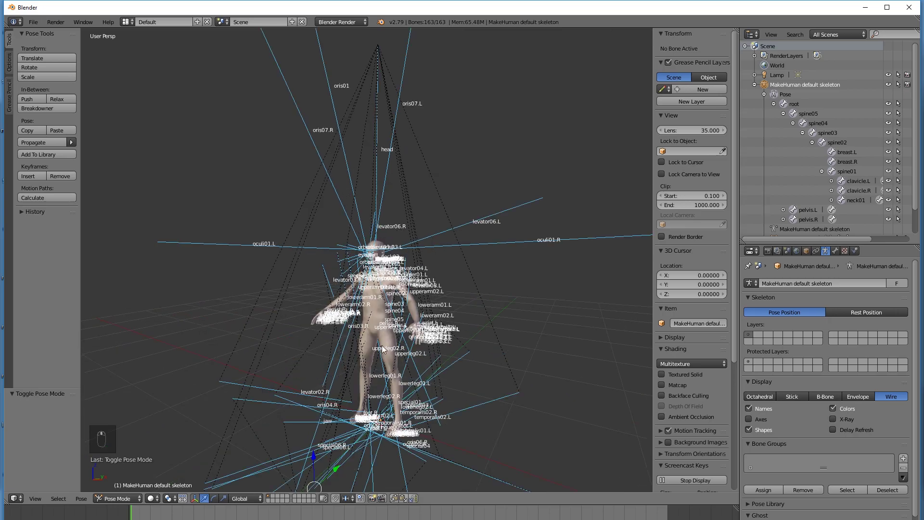
scroll(421, 260, up, 5)
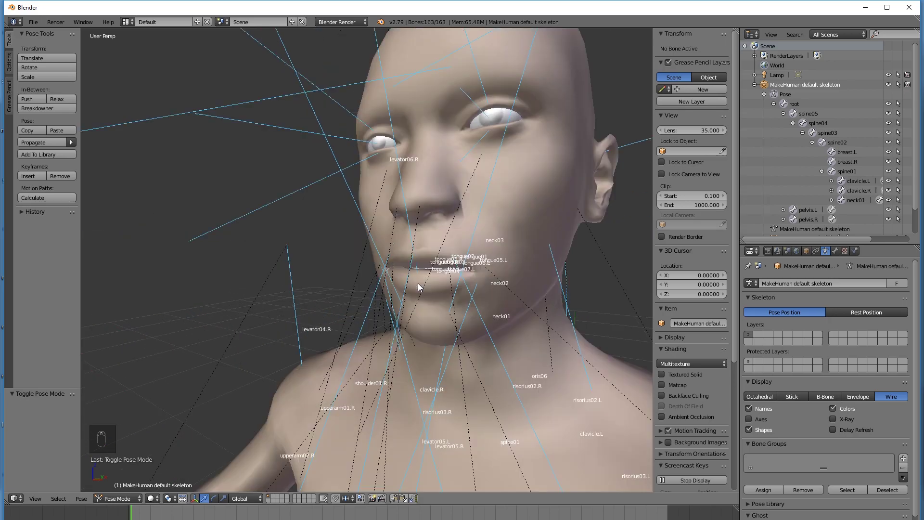
Expand the bones neck01, neck02, neck03 and head in the Outliner and widen it to show the facial bones
click(831, 200)
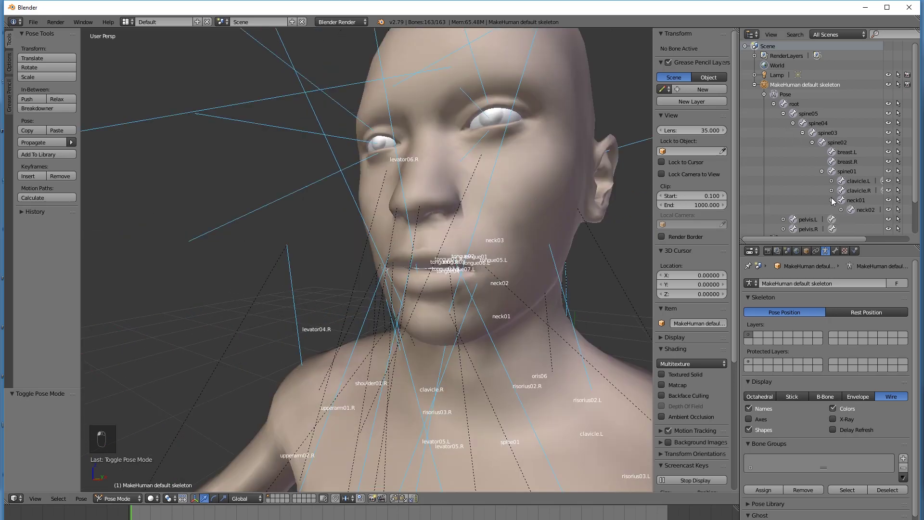
click(842, 210)
scroll(845, 210, down, 2)
click(851, 200)
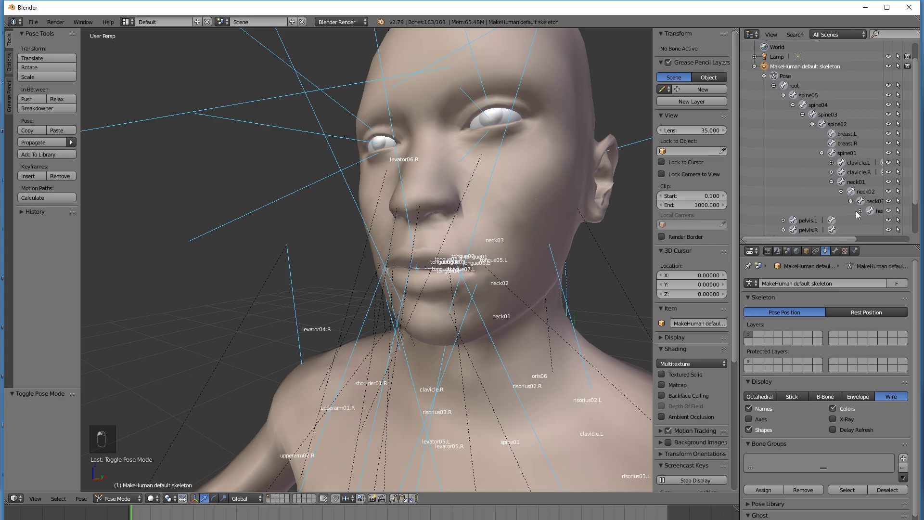
click(860, 211)
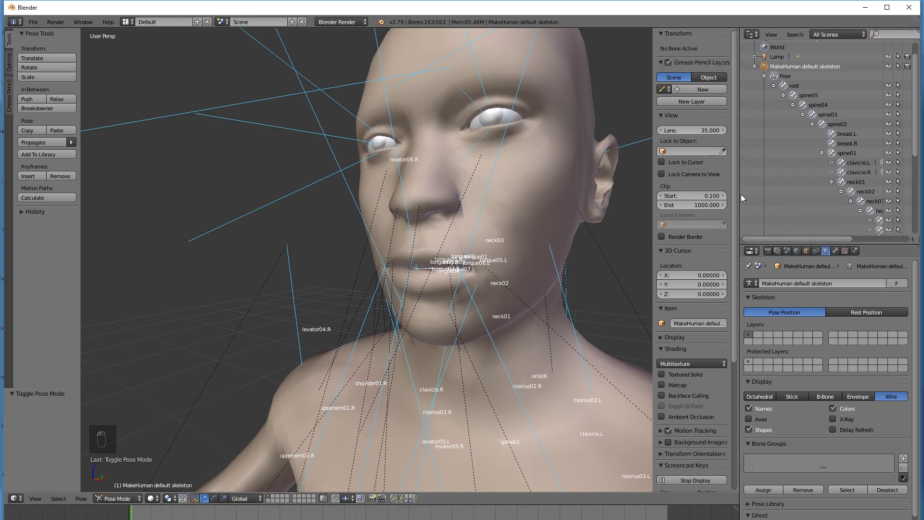
drag(687, 189, 600, 186)
scroll(743, 196, down, 2)
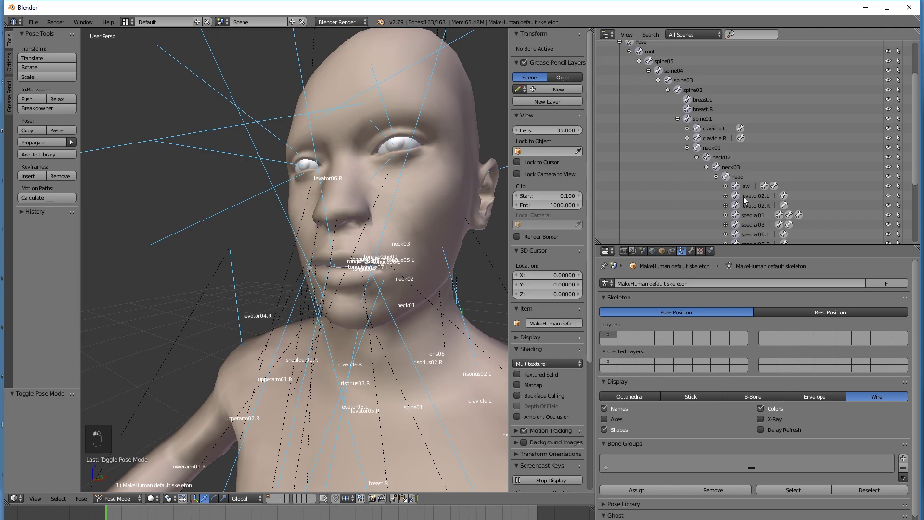
Select the jaw bone and rotate it about 22.5° around the global X axis to open the mouth
click(746, 186)
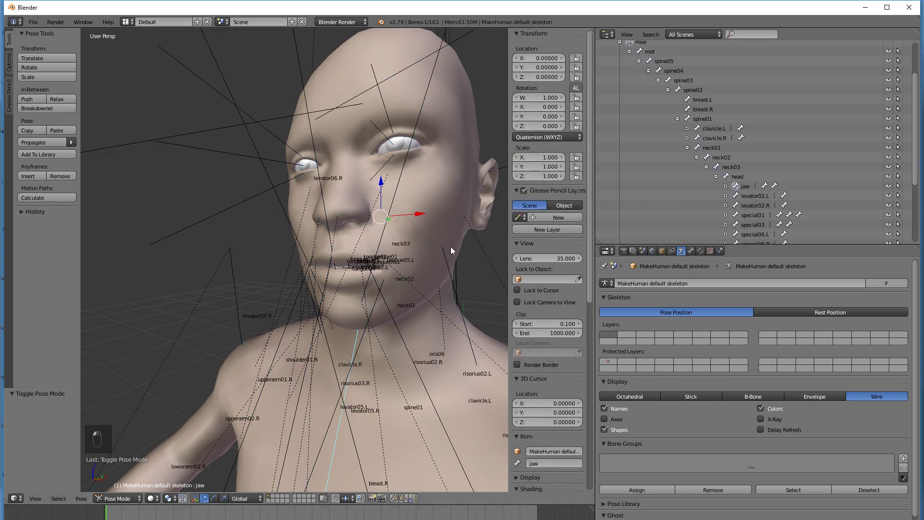
key(r)
key(x)
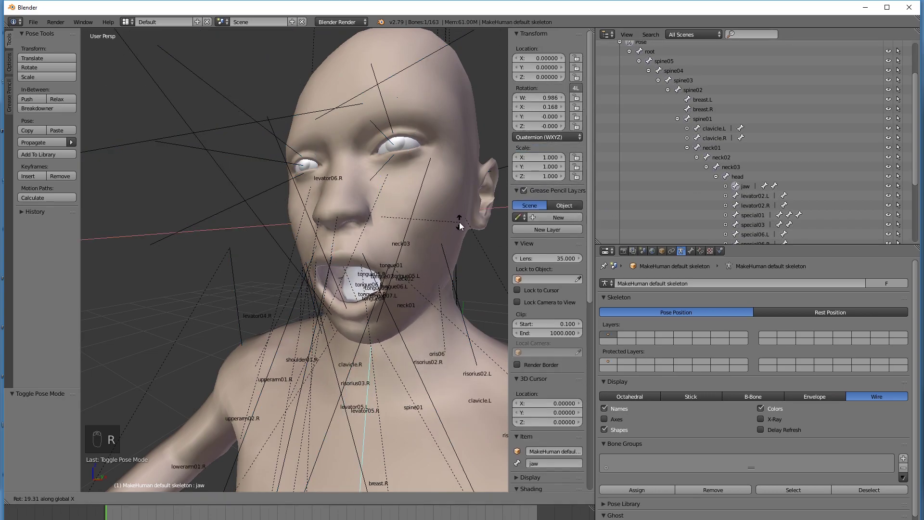
click(460, 218)
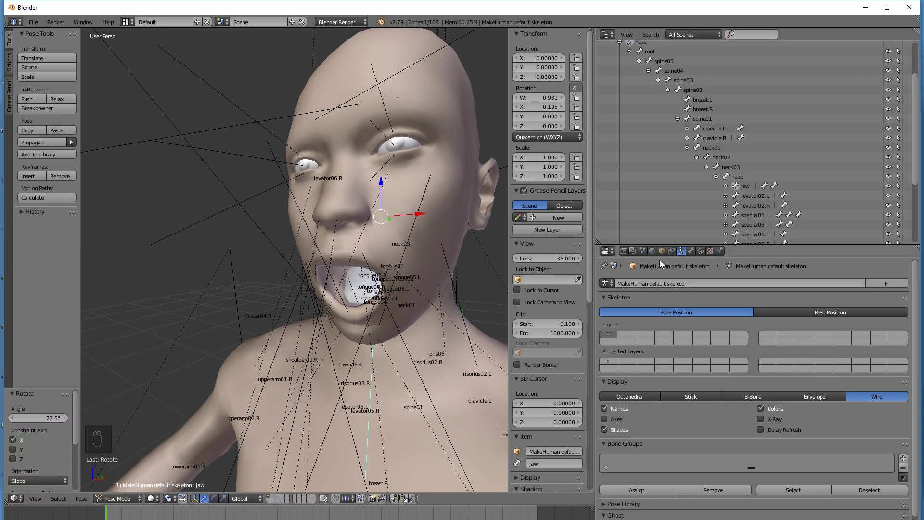
Apply the skeleton modifier of the body mesh makehumanexampleMesh as a shape key
right_click(437, 85)
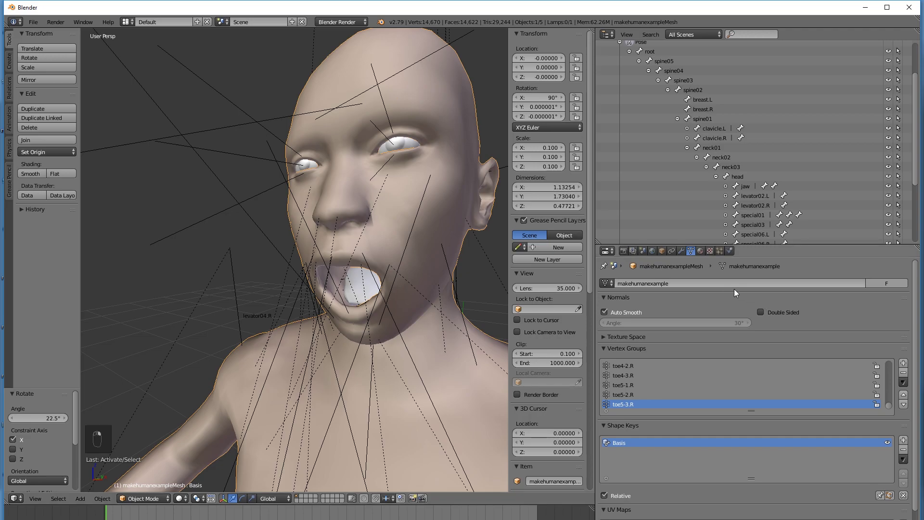
click(682, 252)
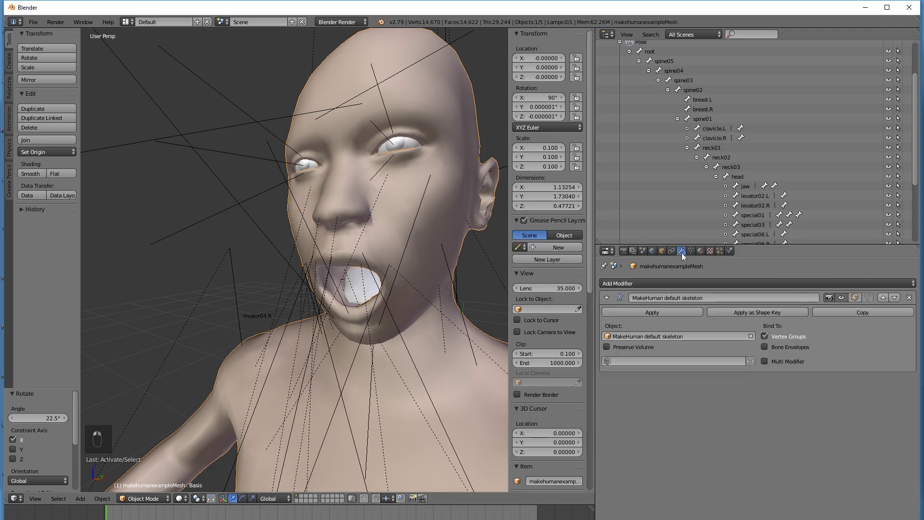
click(741, 311)
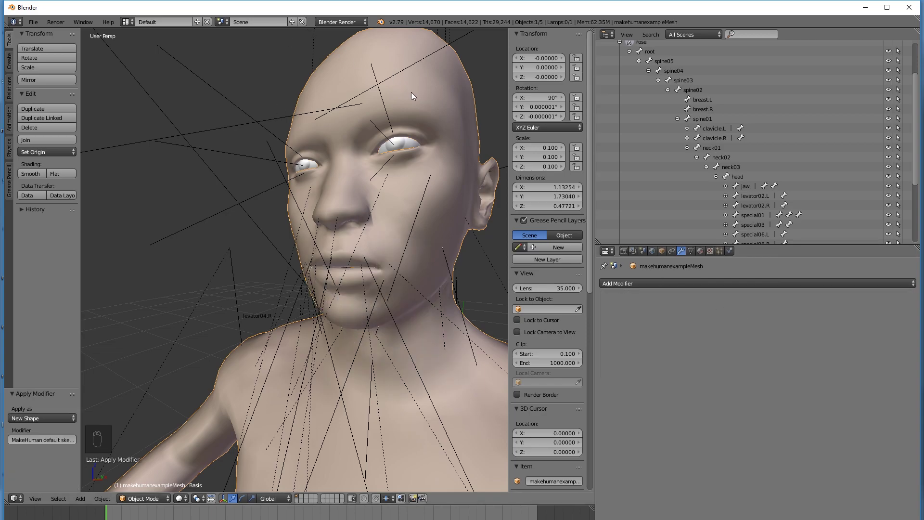
Add an Armature modifier to the body mesh with MakeHuman default skeleton as its object
click(641, 282)
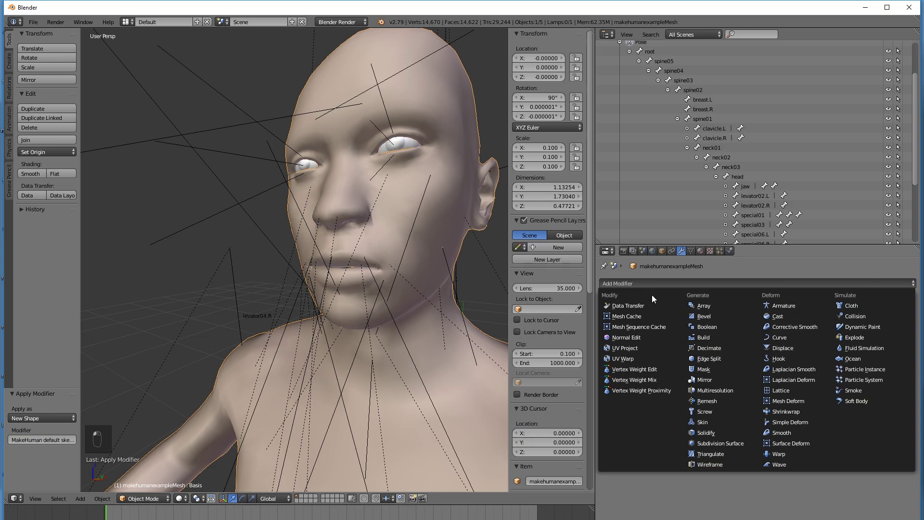
click(772, 308)
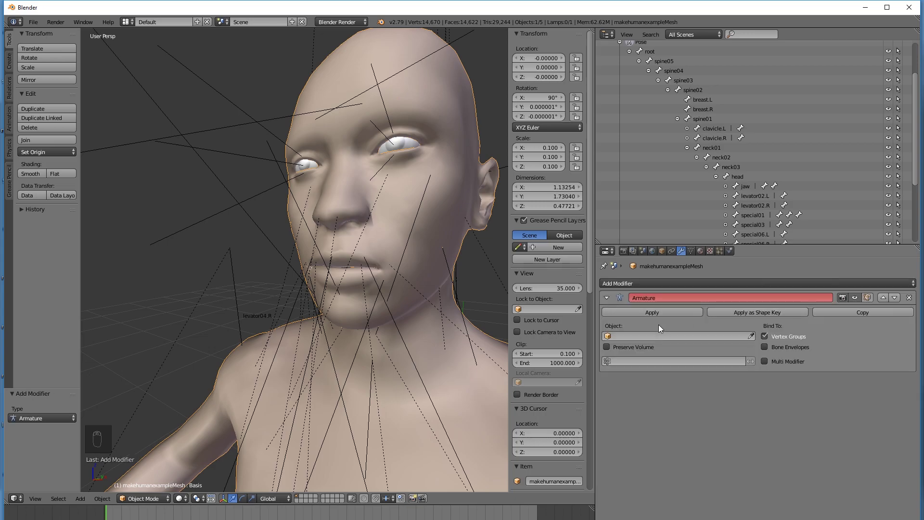
click(654, 336)
click(640, 351)
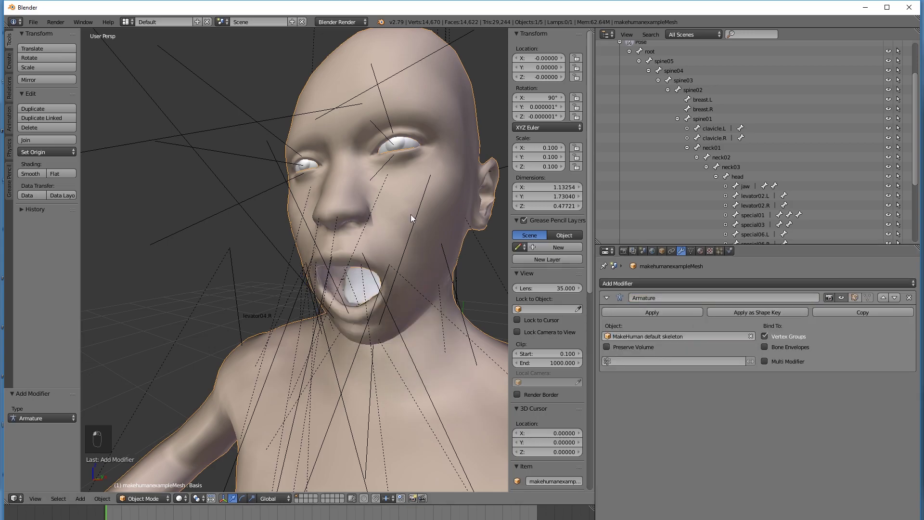
Select all bones of the skeleton and clear their pose rotation, scale and location
right_click(399, 276)
key(a)
key(a)
key(a)
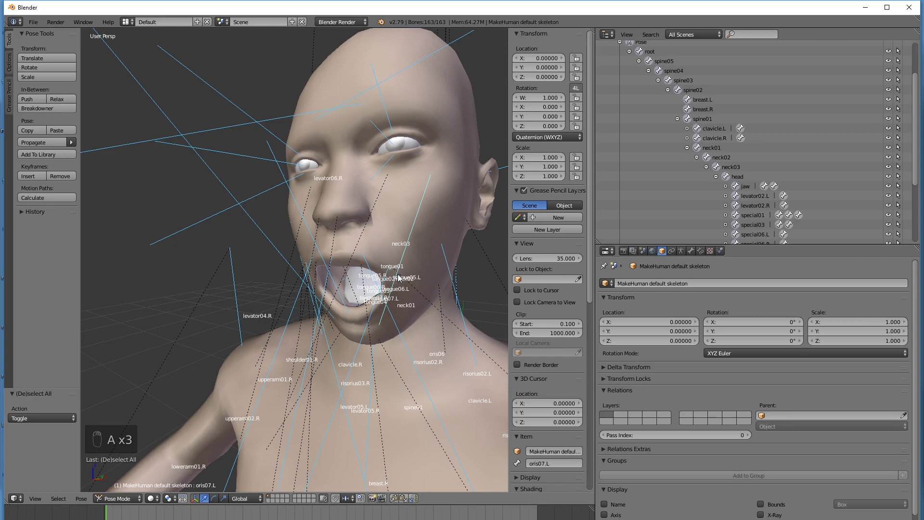
key(alt+r)
key(alt+s)
key(alt+g)
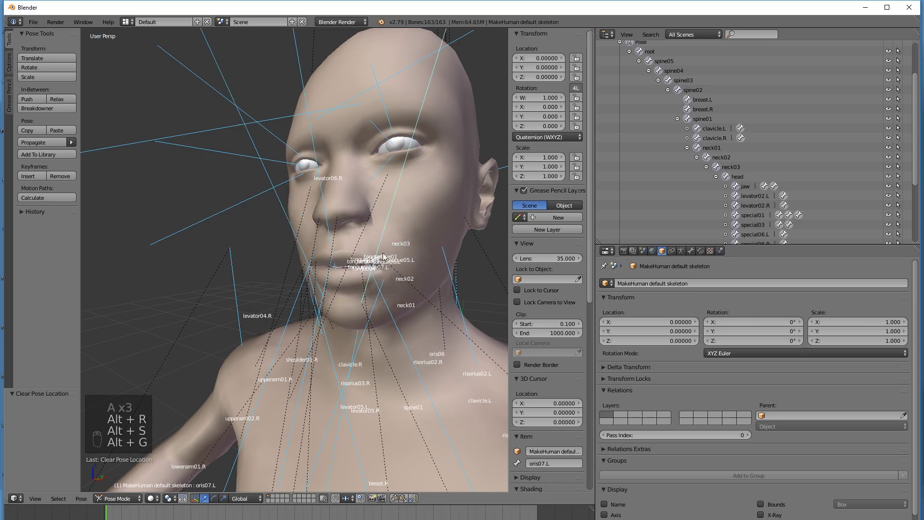
Rename the body mesh's shape key MakeHuman default skeleton as mouthopen and test its value slider
right_click(424, 173)
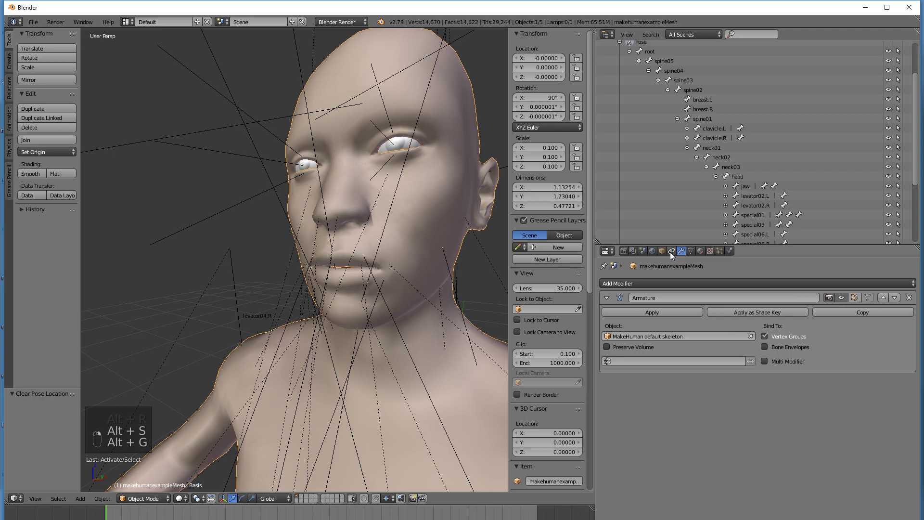
click(691, 250)
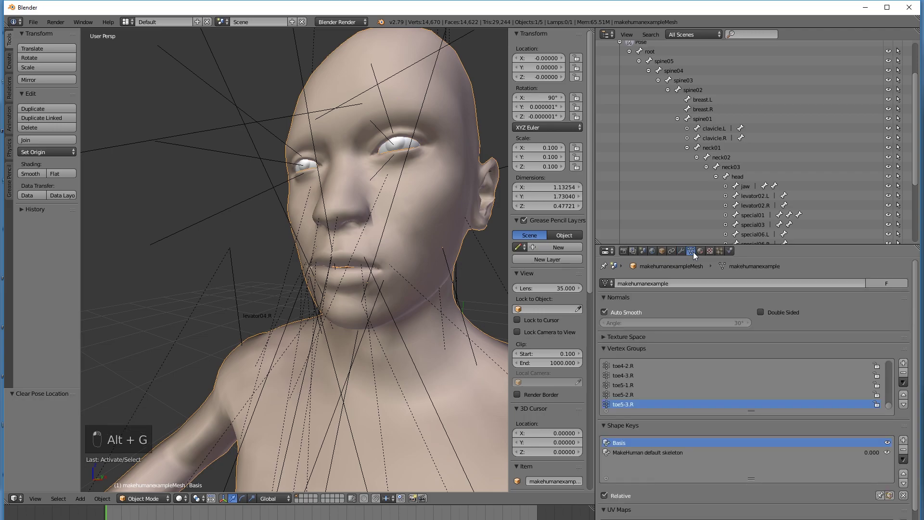
click(691, 453)
drag(664, 507, 602, 507)
double_click(637, 452)
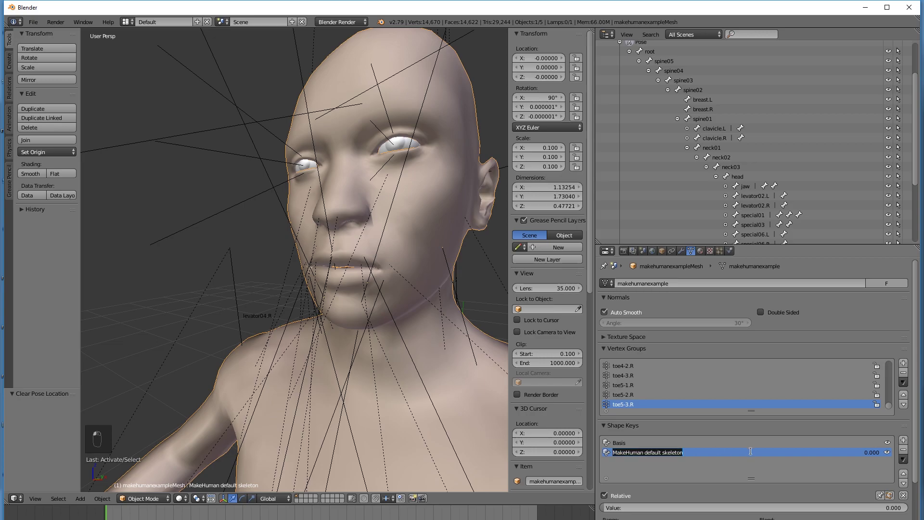
text(mouthopen)
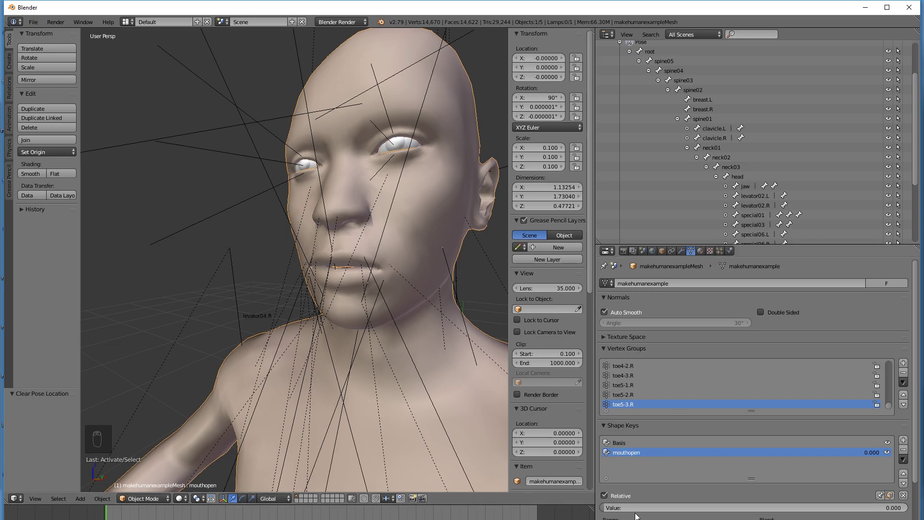
drag(636, 508, 602, 508)
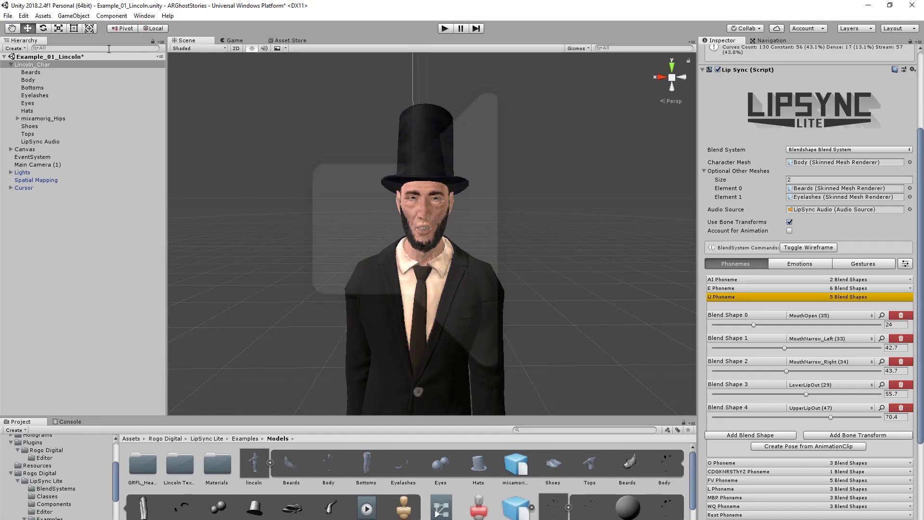
Switch to Unity to view the blend shape list of Lincoln_Char's Body mesh, and return to Blender
click(27, 80)
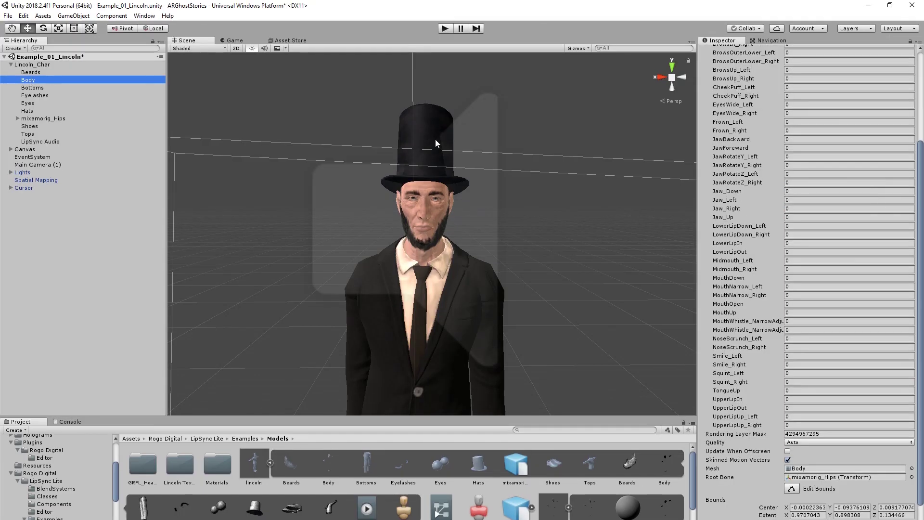
click(868, 5)
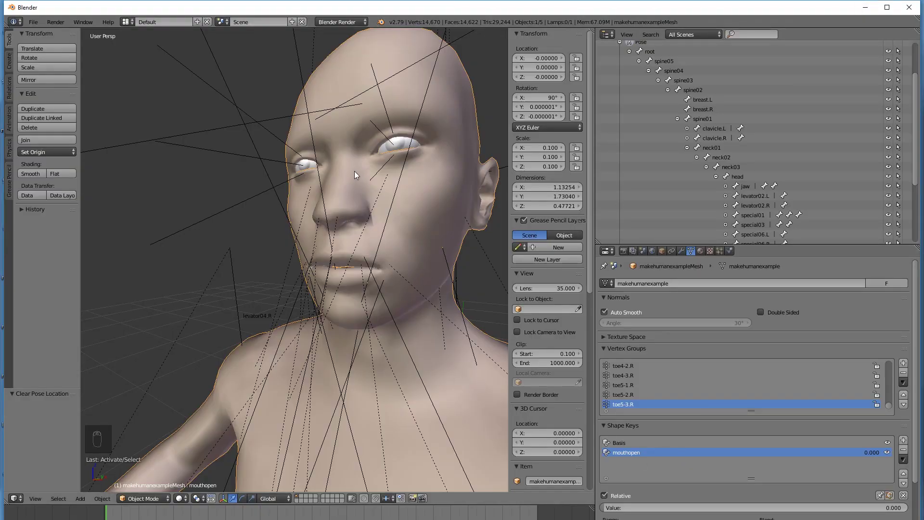
Select the skeleton's jaw bone and rotate it about 21.8° around the global Z axis
right_click(394, 203)
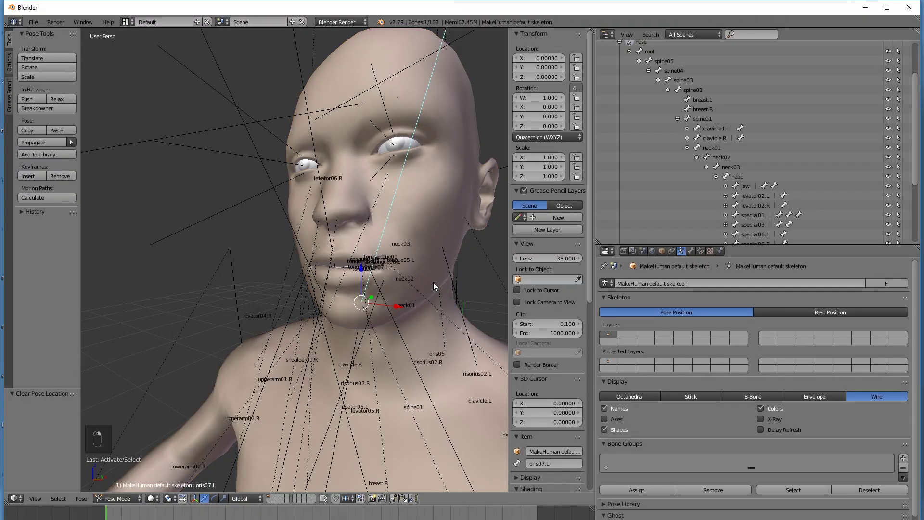
click(746, 186)
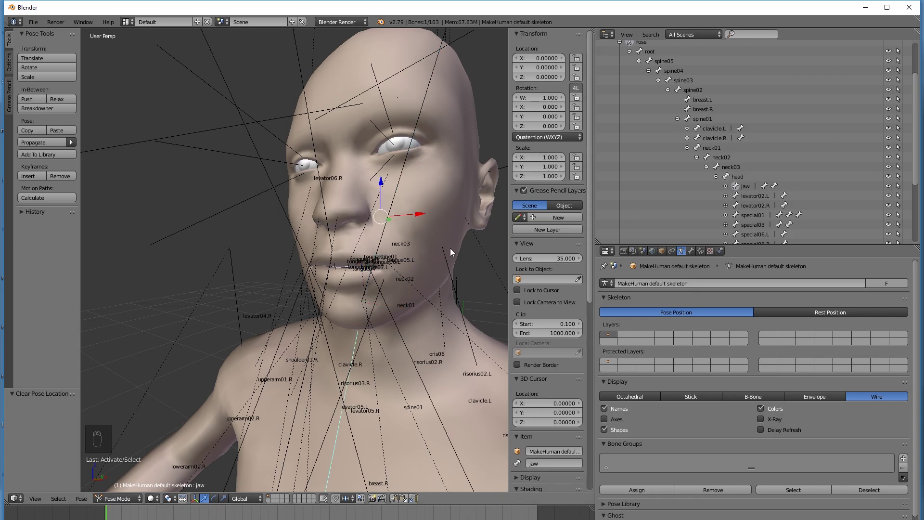
key(r)
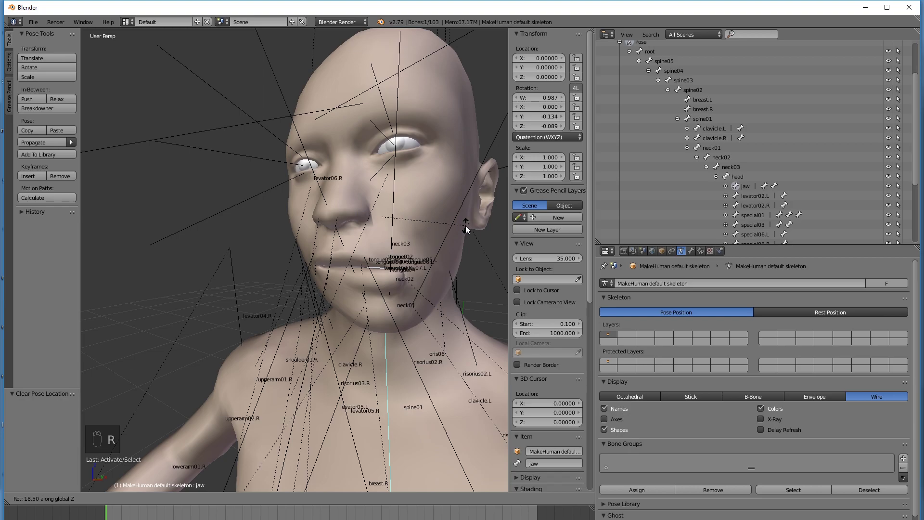
click(467, 220)
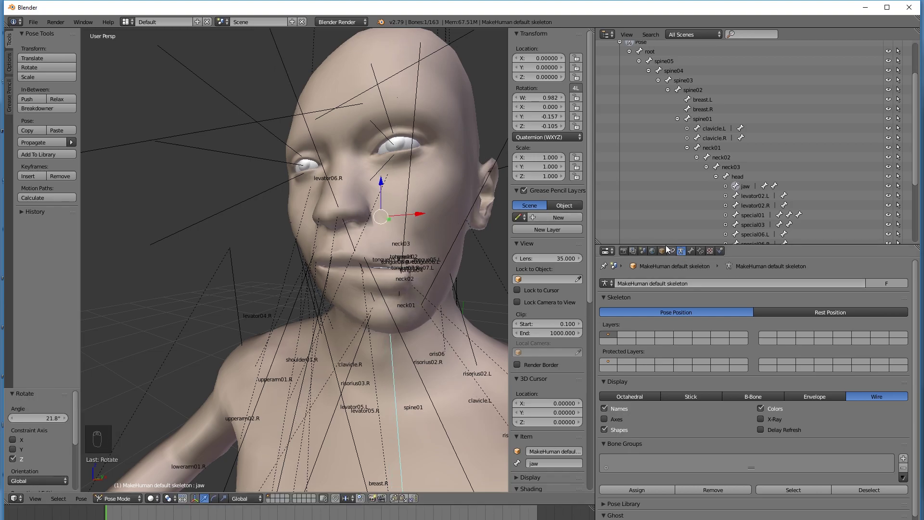
Apply the body mesh's Armature modifier as a shape key to store the sideways jaw pose
click(429, 132)
click(682, 252)
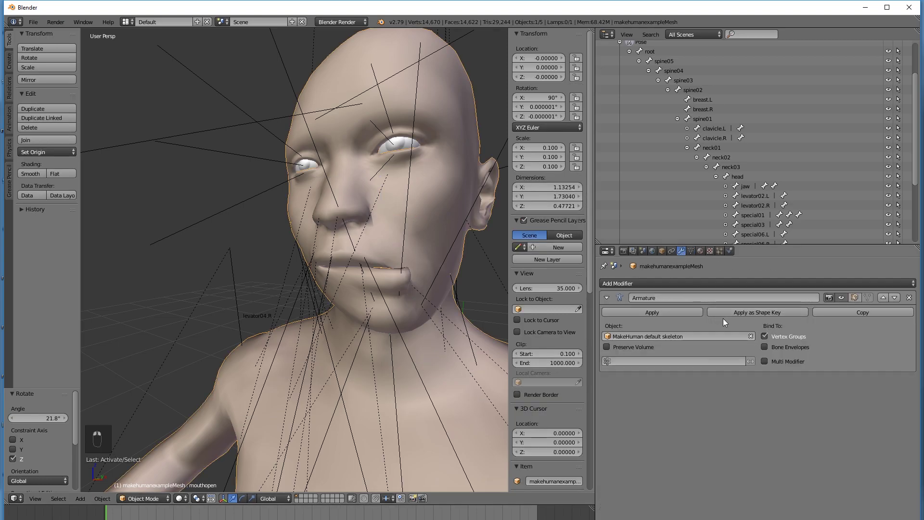
click(731, 315)
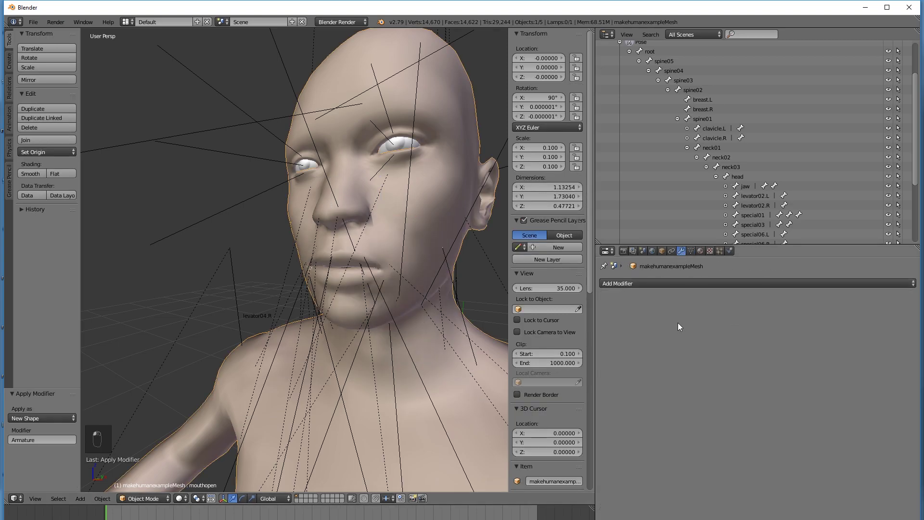
Re-add an Armature modifier to the body mesh and assign MakeHuman default skeleton as its object
click(657, 283)
click(770, 304)
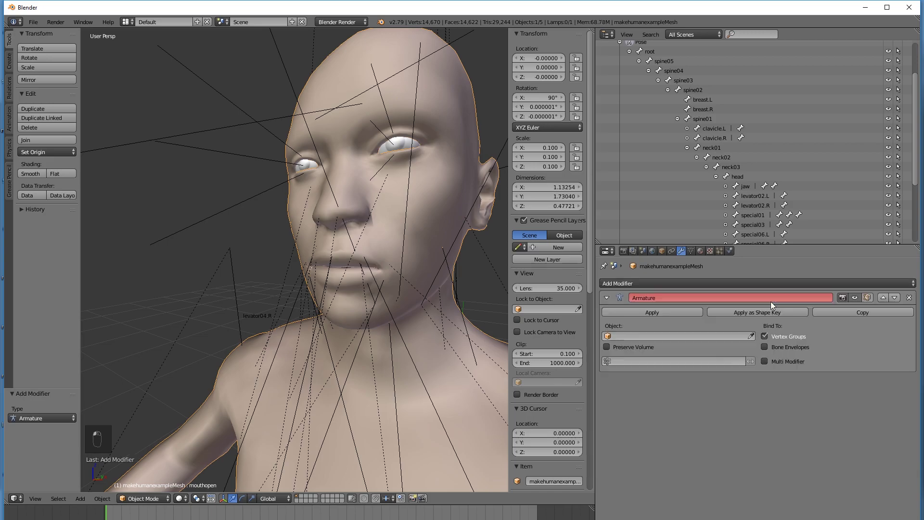
click(697, 335)
click(674, 350)
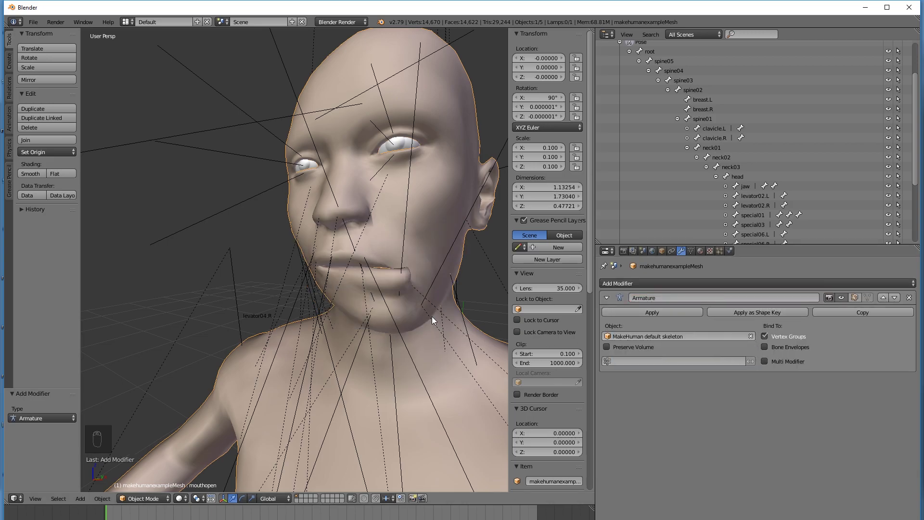
Return the whole skeleton to its rest pose by clearing rotation, scale and location on all bones
right_click(398, 238)
key(ctrl+Tab)
key(a)
key(a)
key(a)
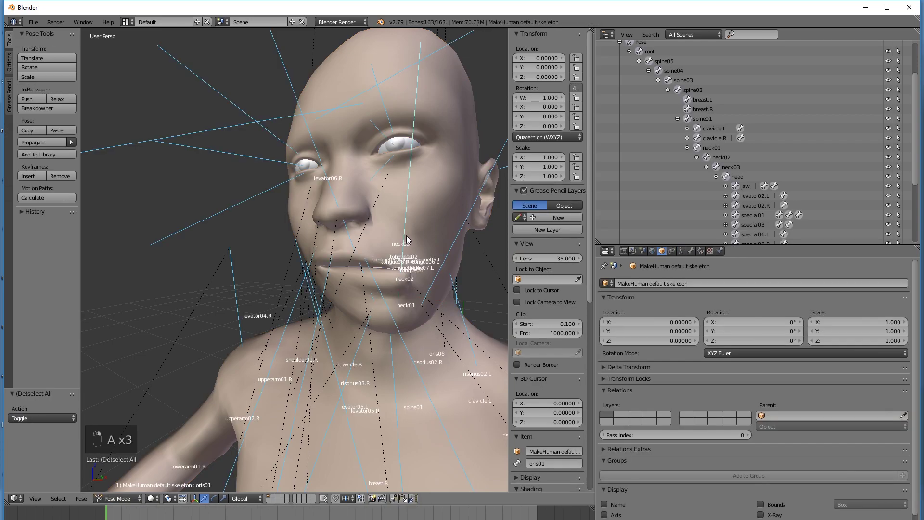
key(alt+r)
key(alt+s)
key(alt+g)
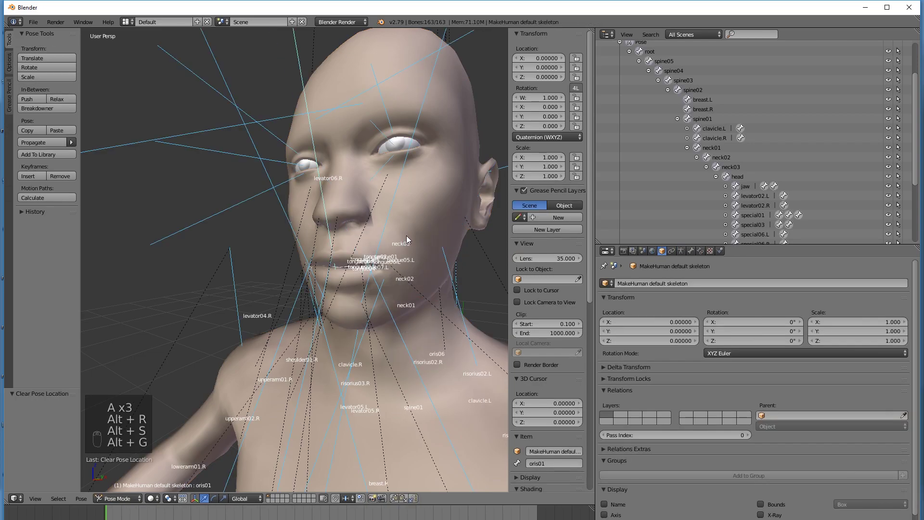
Test the body mesh's new Armature shape key and rename it grindingmotion
right_click(444, 156)
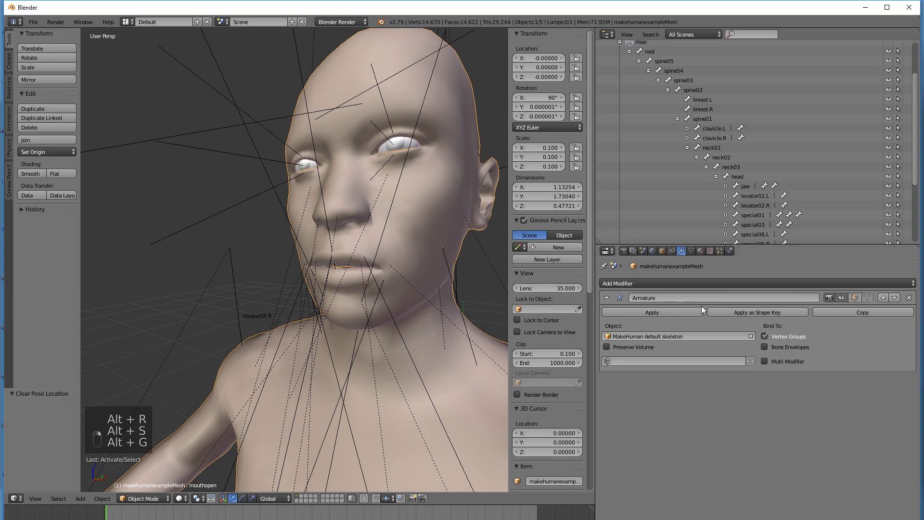
click(691, 250)
scroll(724, 432, down, 3)
click(676, 423)
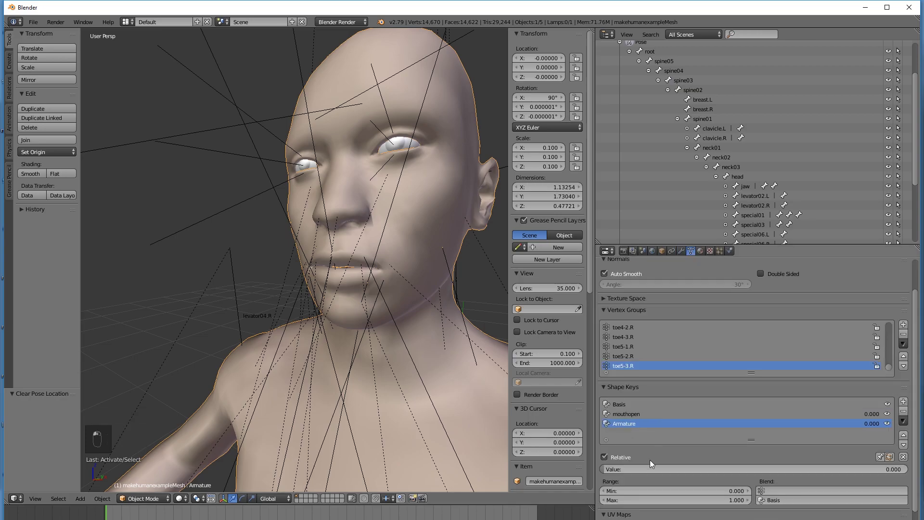
mouse_move(602, 469)
mouse_down()
mouse_move(905, 469)
mouse_move(603, 469)
mouse_up()
double_click(621, 423)
text(grindingmotion)
key(Return)
Try blending the mouthopen and grindingmotion shape keys, leaving mouthopen at 0.410 and grindingmotion at 0
click(628, 414)
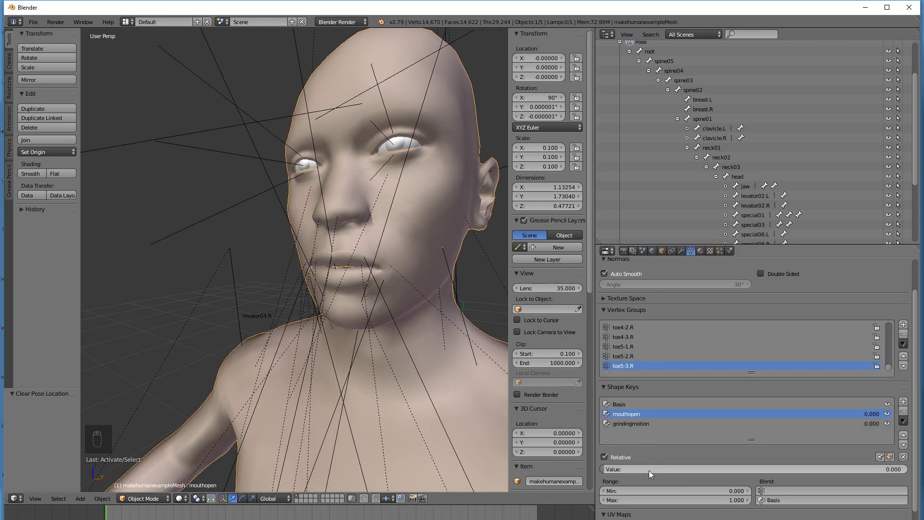
drag(615, 471, 790, 471)
click(714, 425)
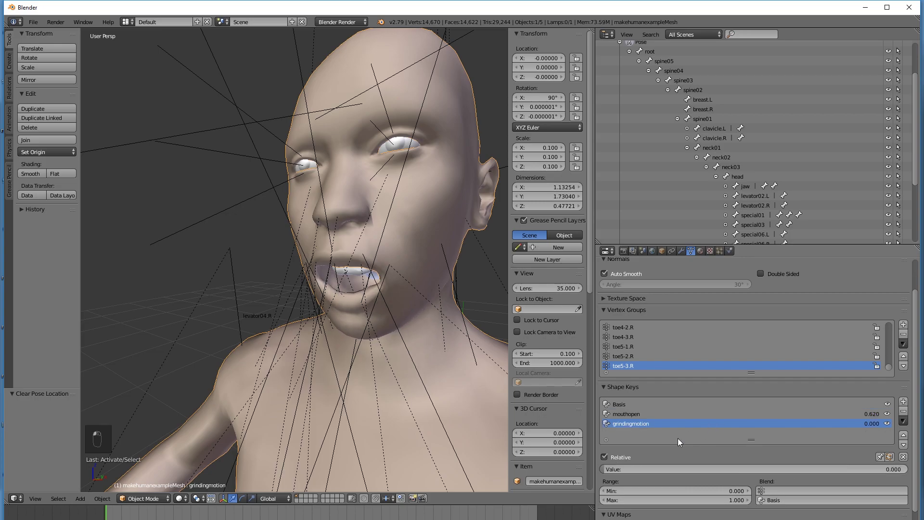
drag(624, 470, 728, 469)
click(635, 415)
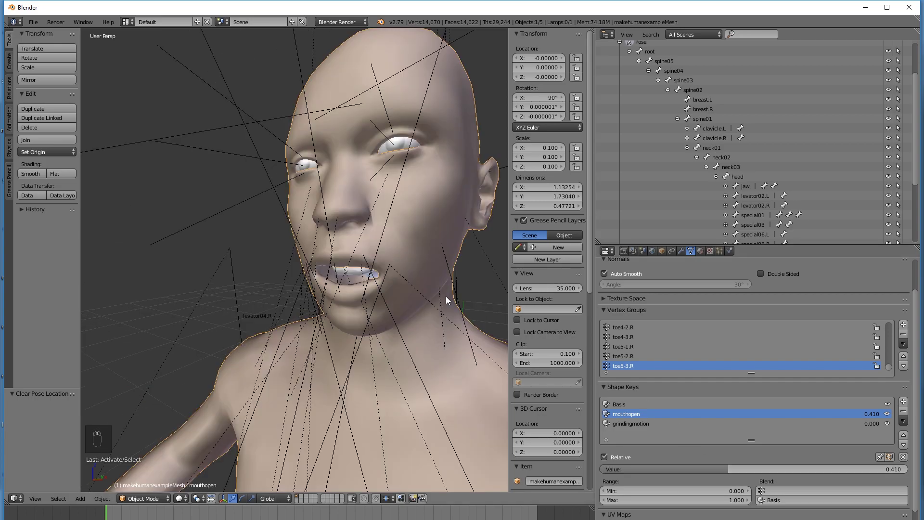
Select the orbicularis04.L bone, centre the view on it and narrow the Outliner to enlarge the 3D view
scroll(446, 296, down, 8)
middle_drag(428, 273, 375, 201)
right_click(279, 156)
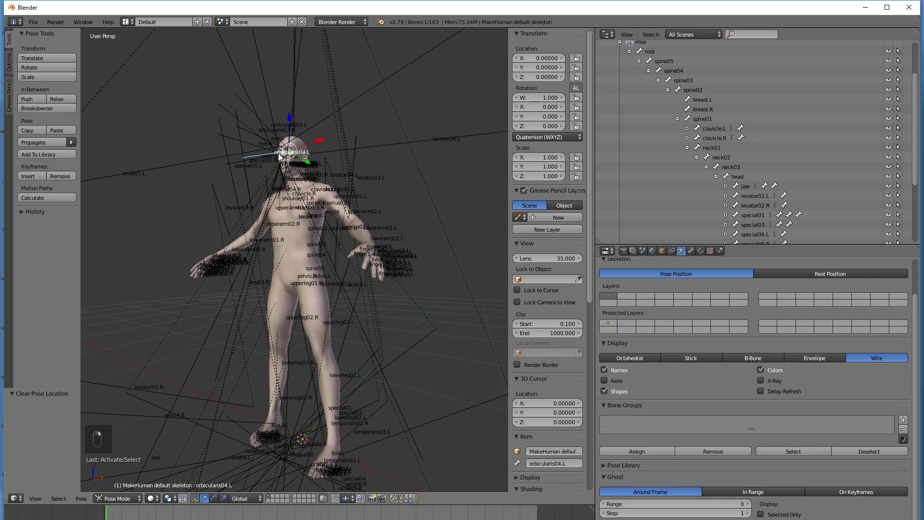
key(KP_Decimal)
middle_drag(280, 153, 507, 216)
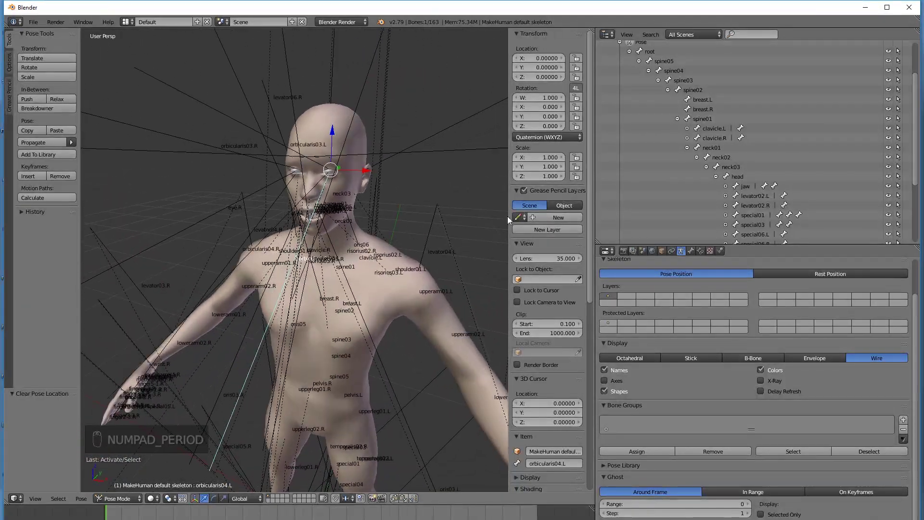
drag(595, 177, 632, 177)
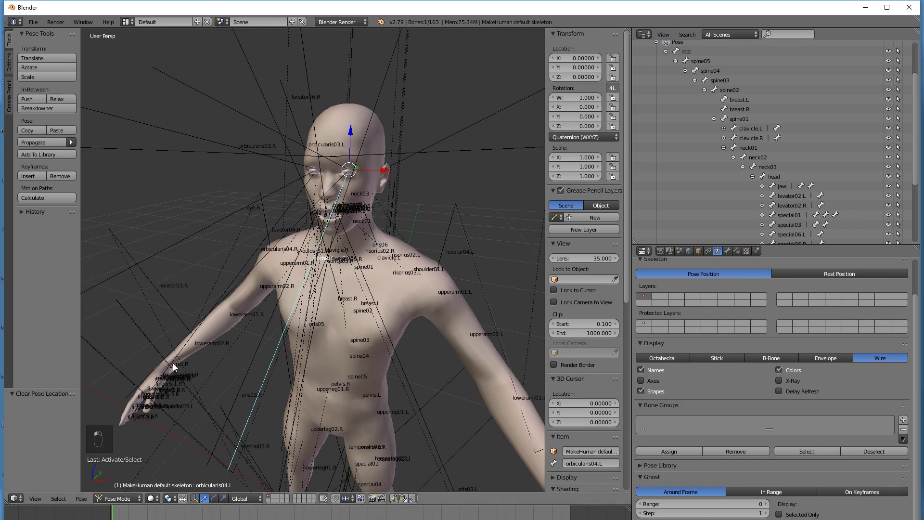